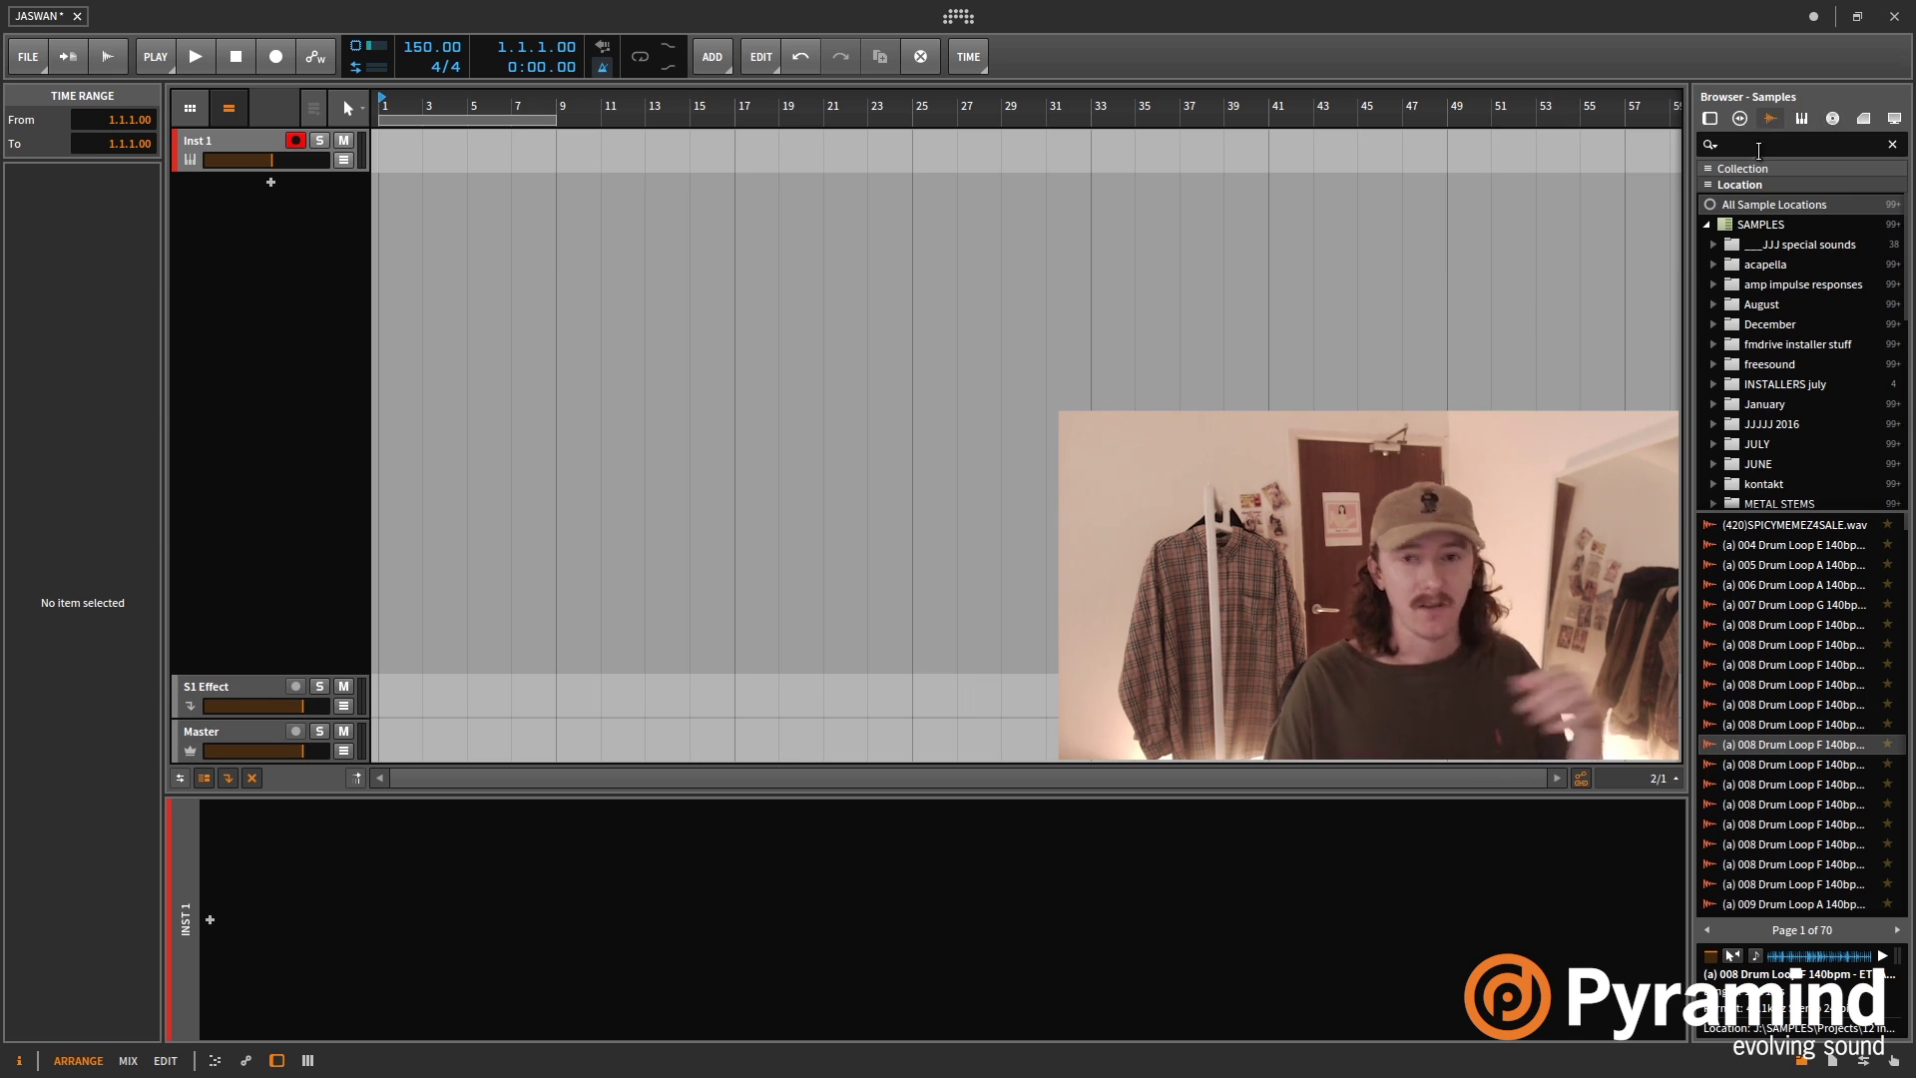
- From Favorites, add the prison bars 2 150bpm, shimmer lead 3 150bpm and bounce samples at bar 1
left_click(1760, 182)
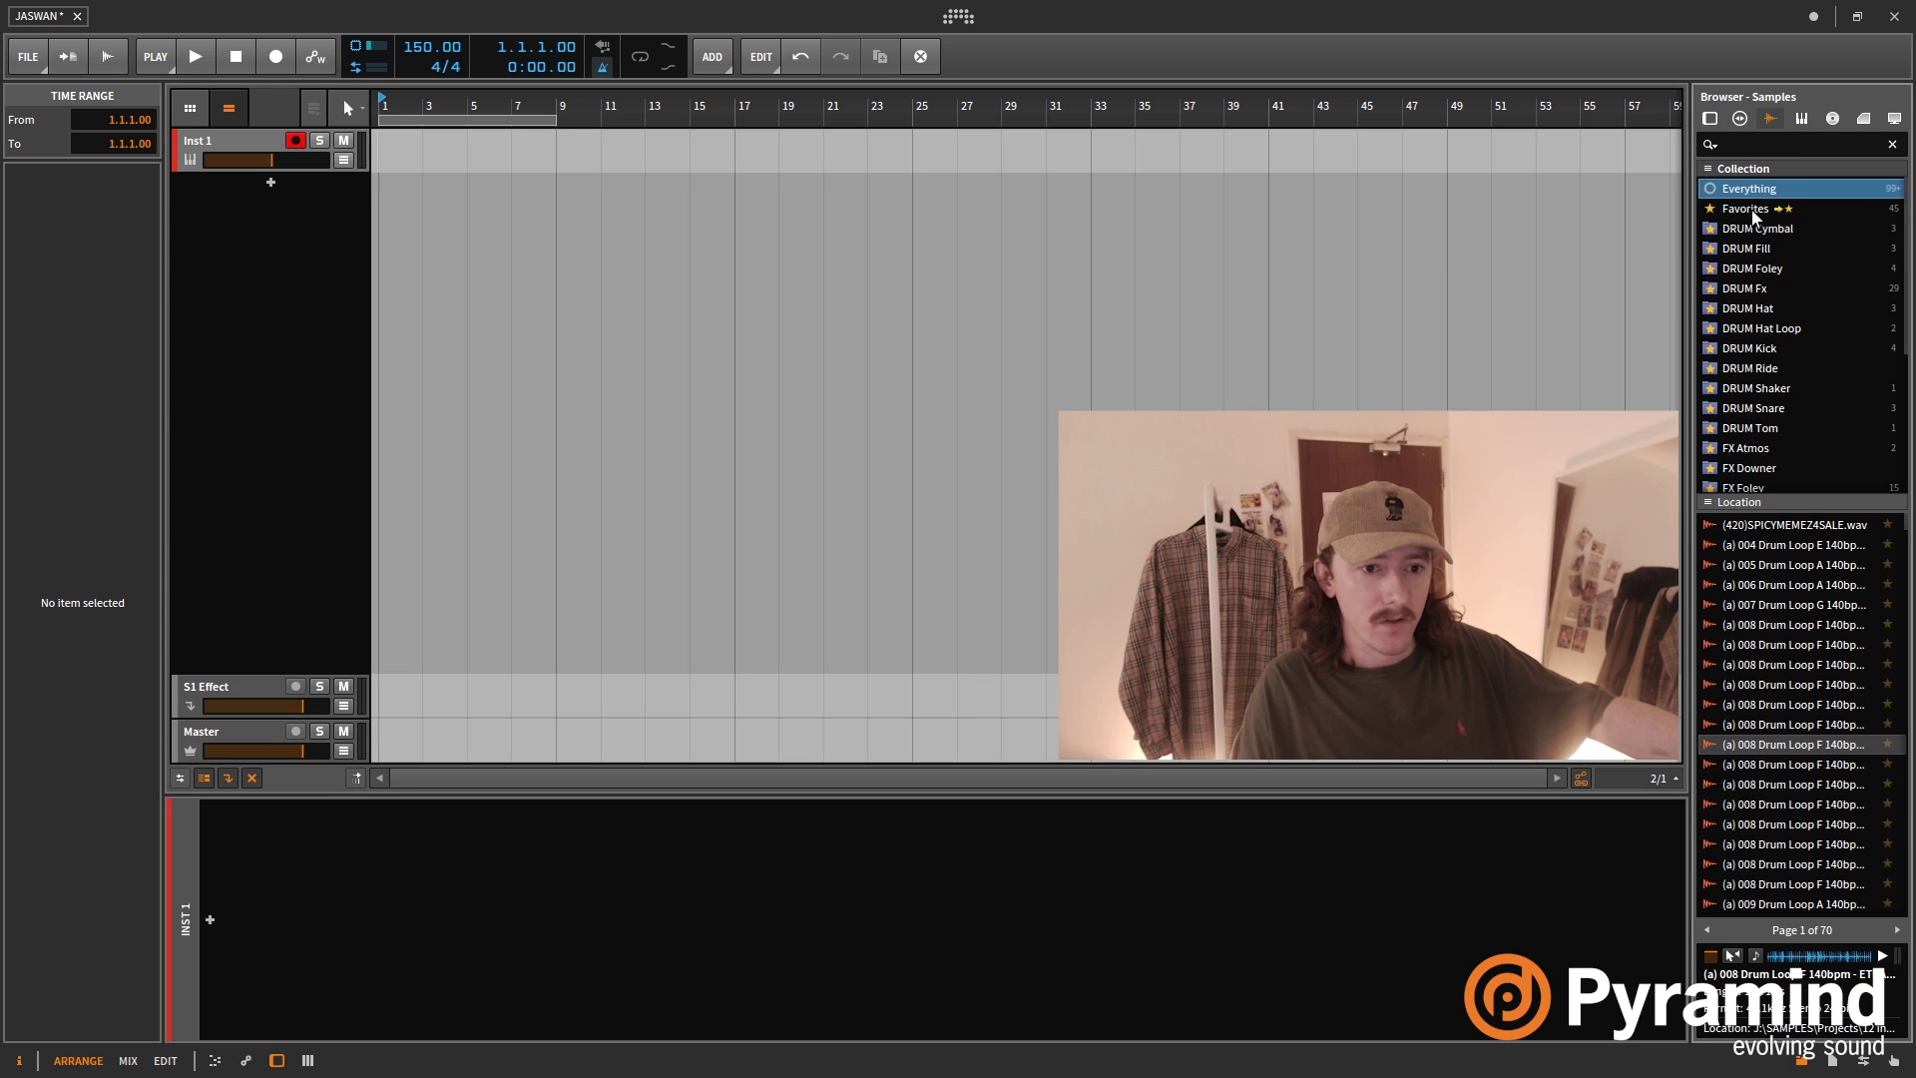
left_click(1753, 209)
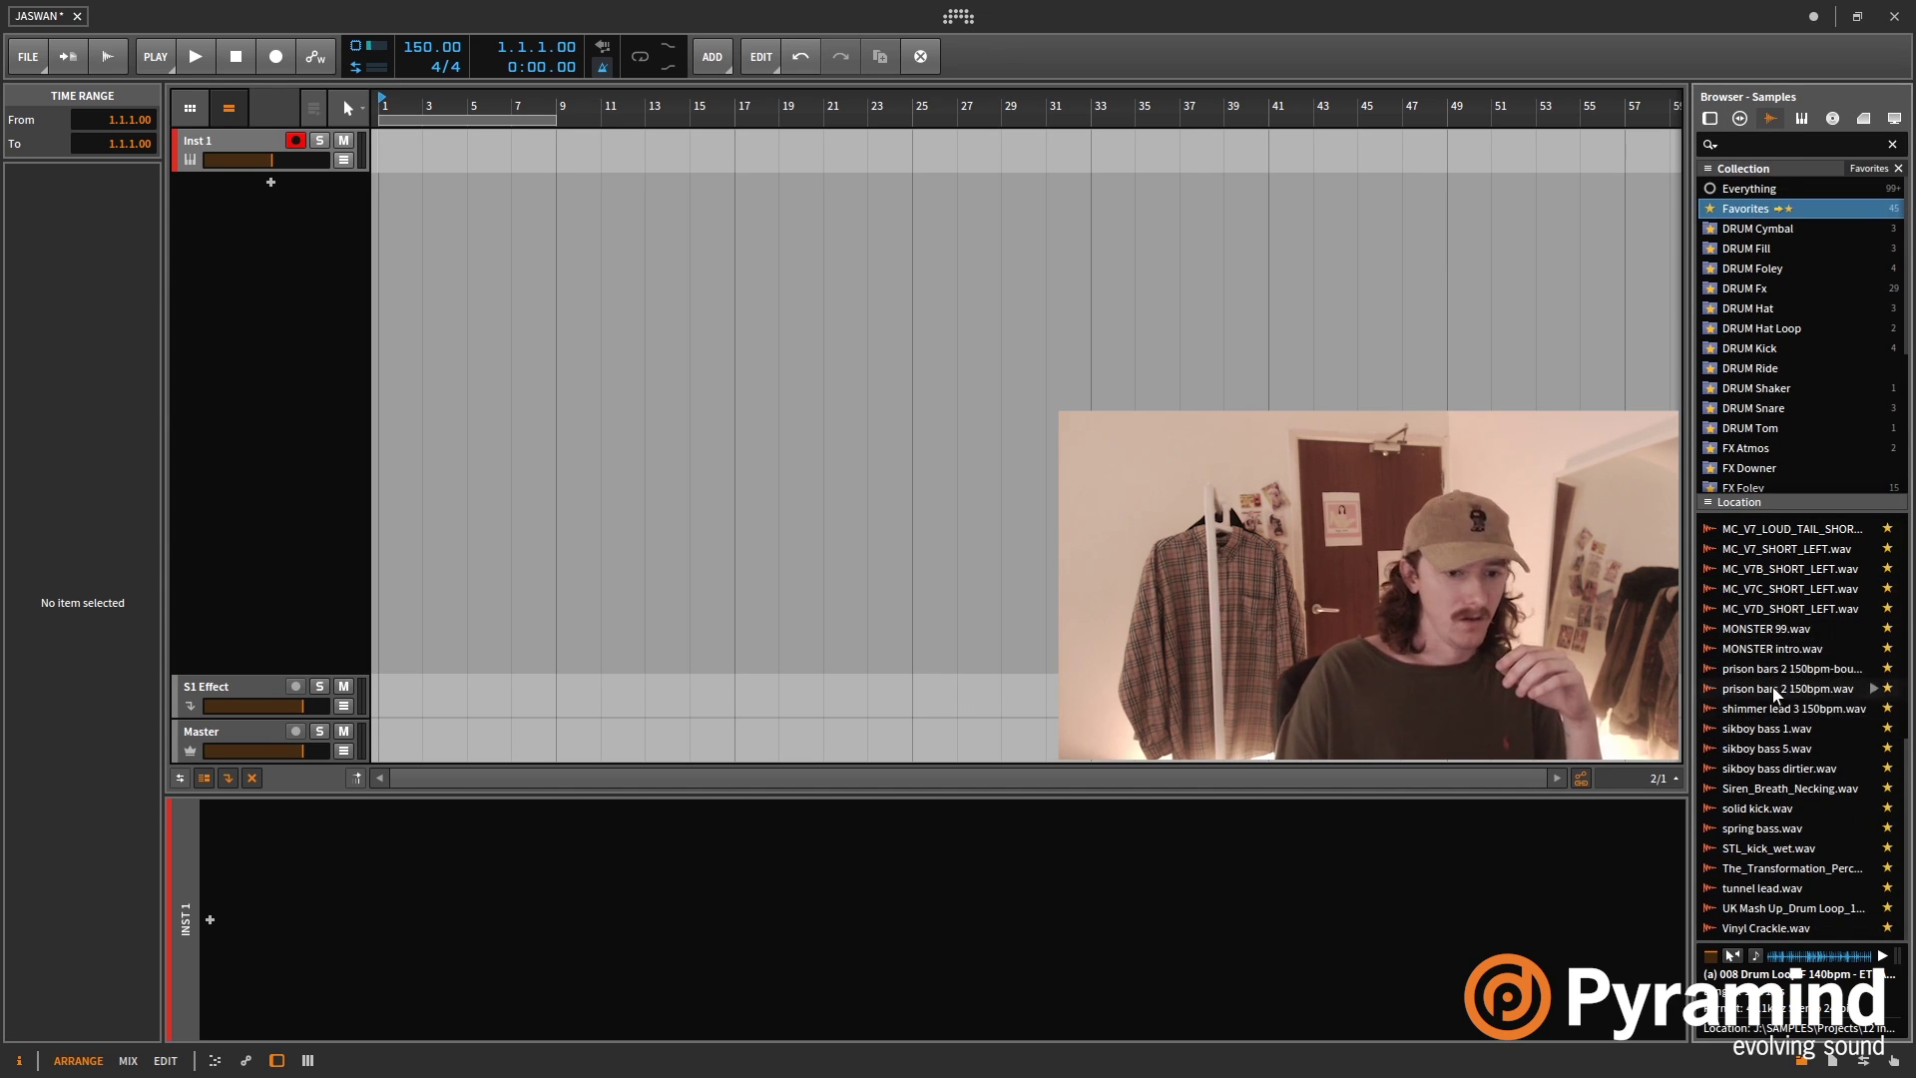
left_click_drag(1804, 687, 403, 189)
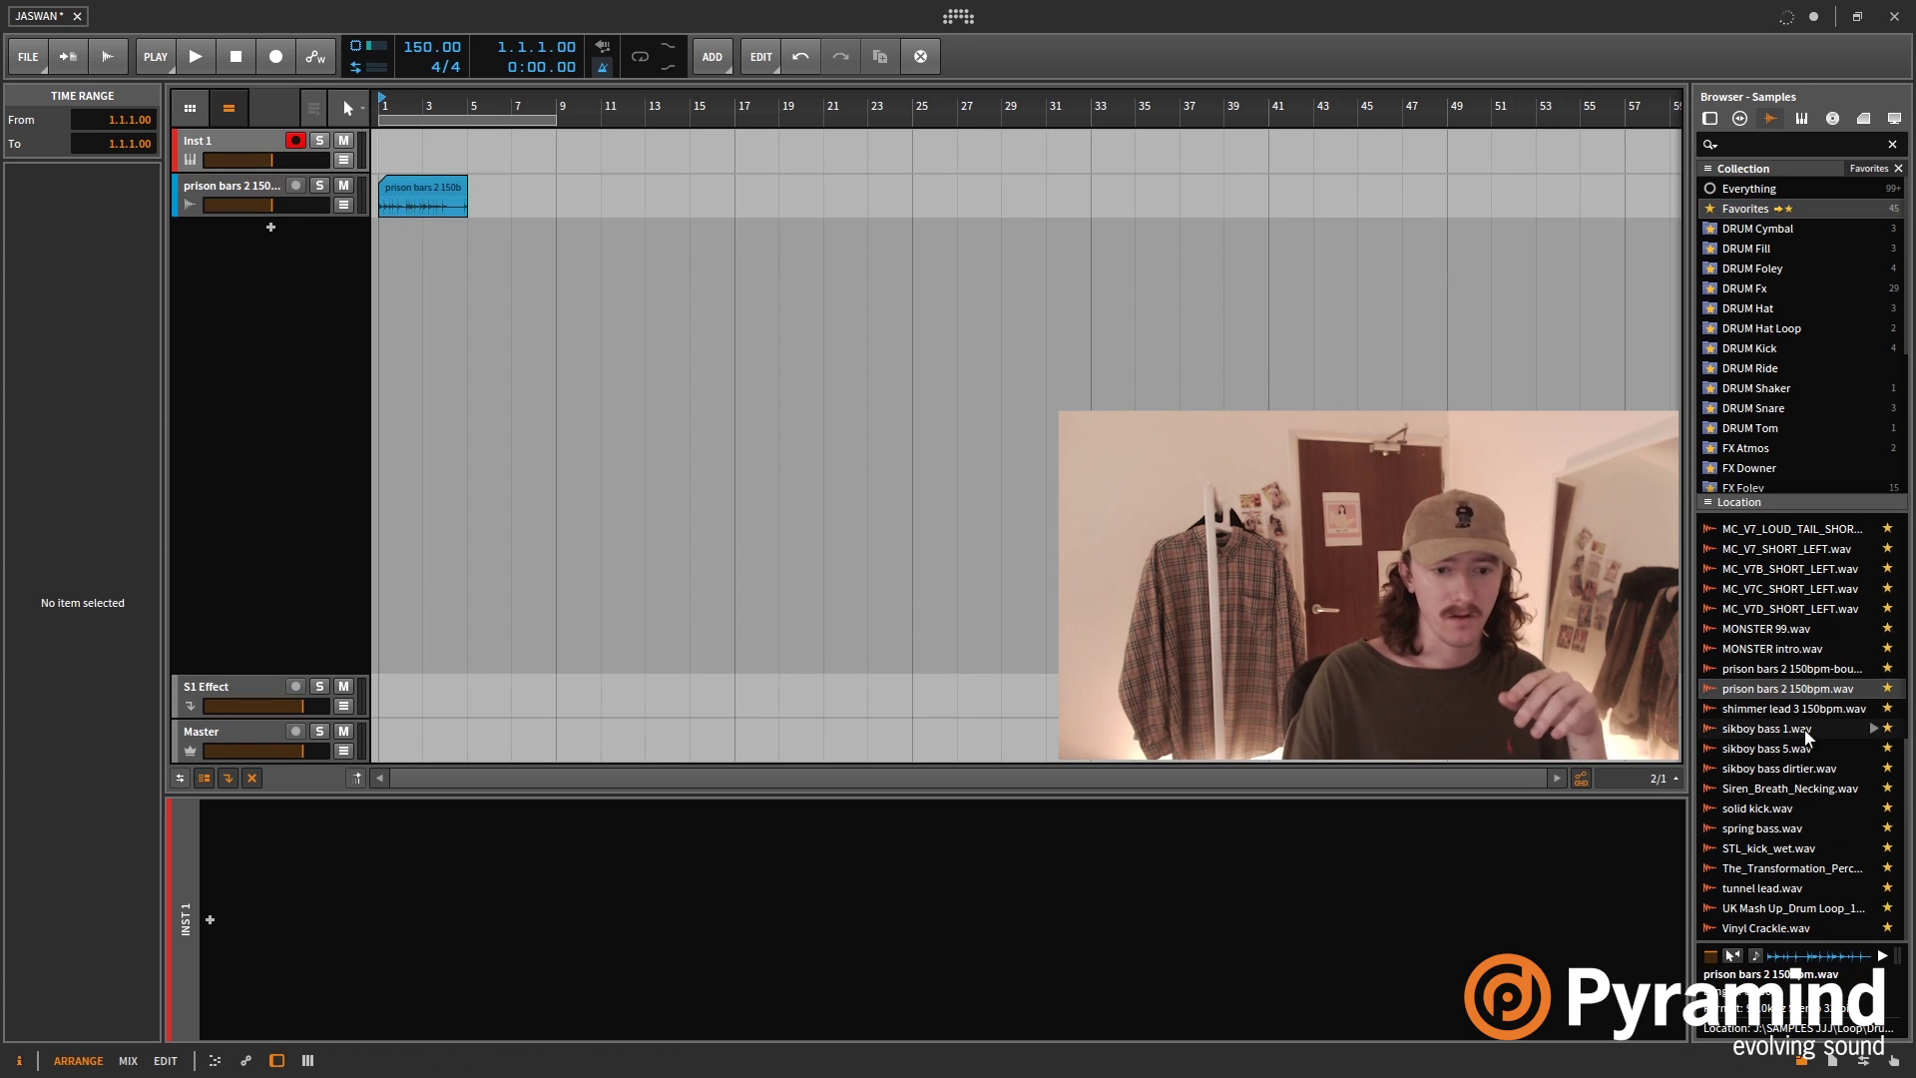
left_click_drag(1786, 707, 384, 200)
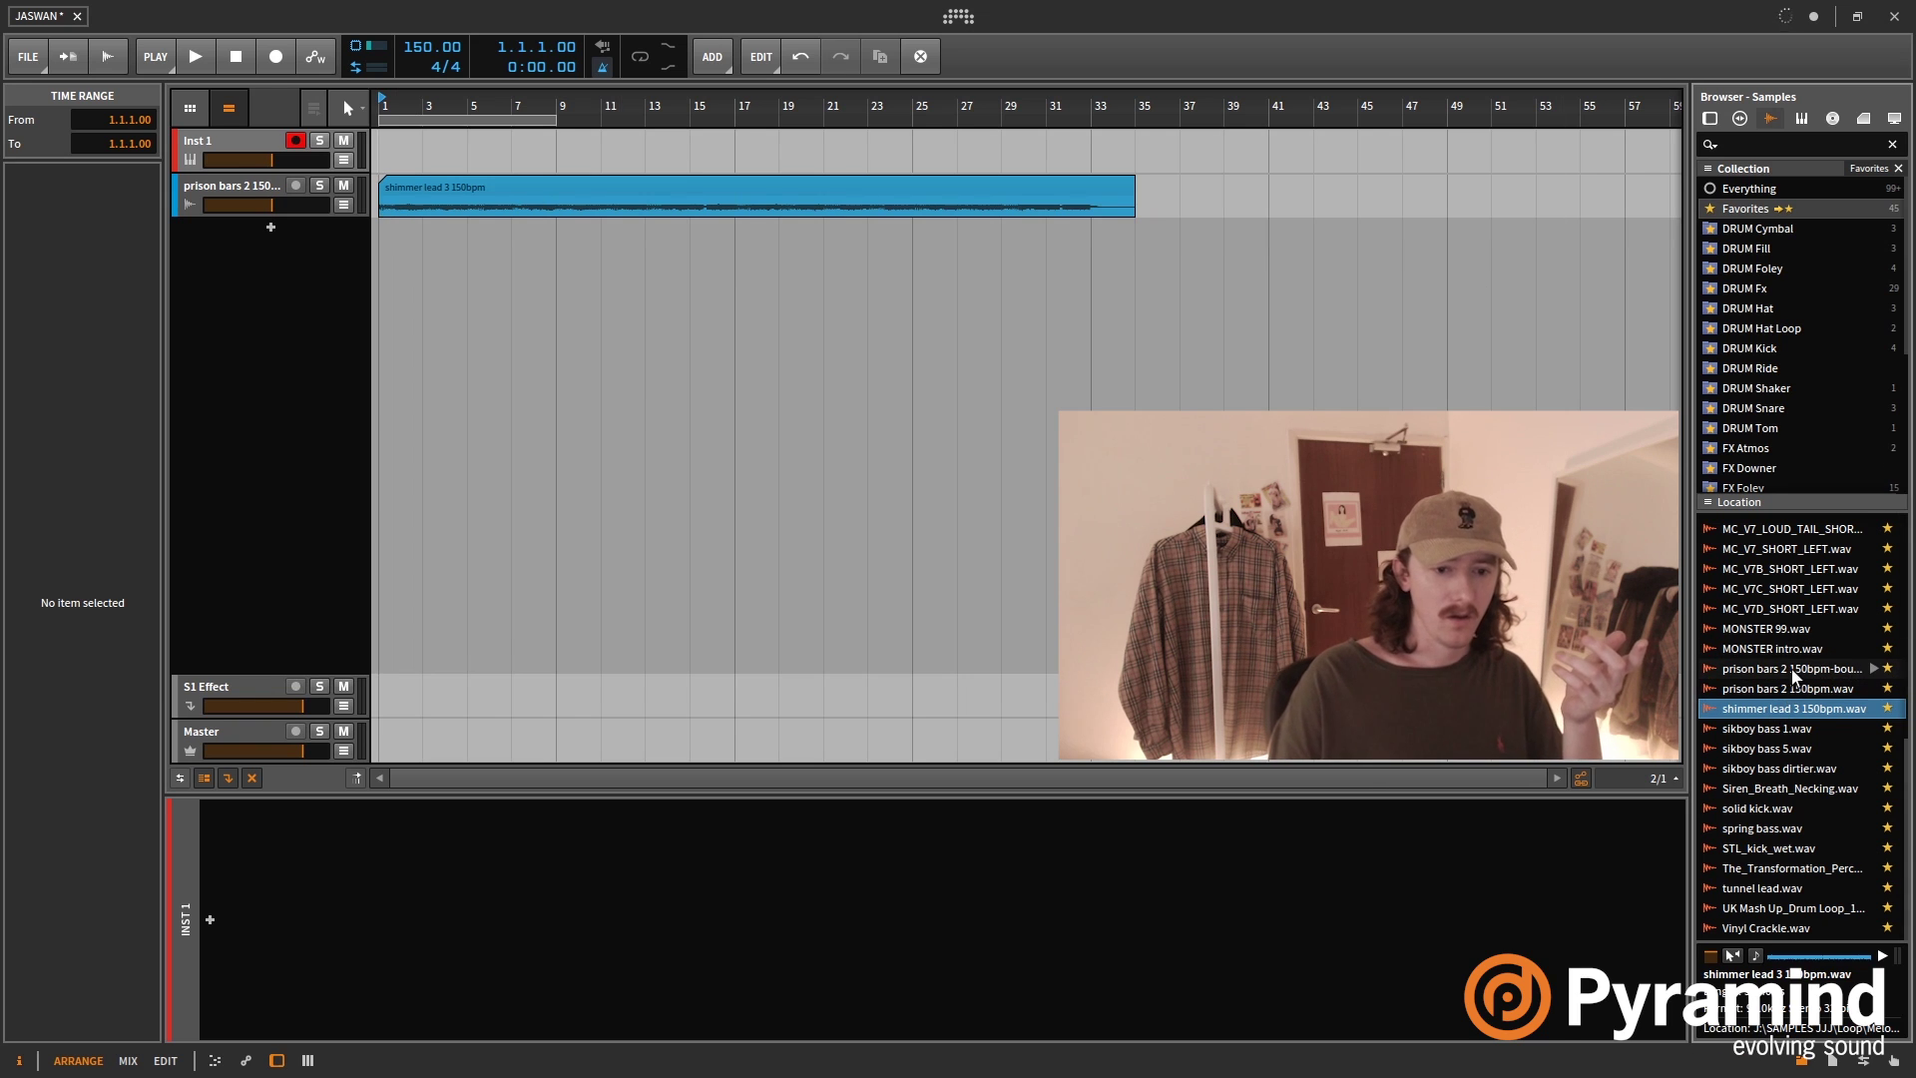
left_click_drag(1796, 668, 399, 293)
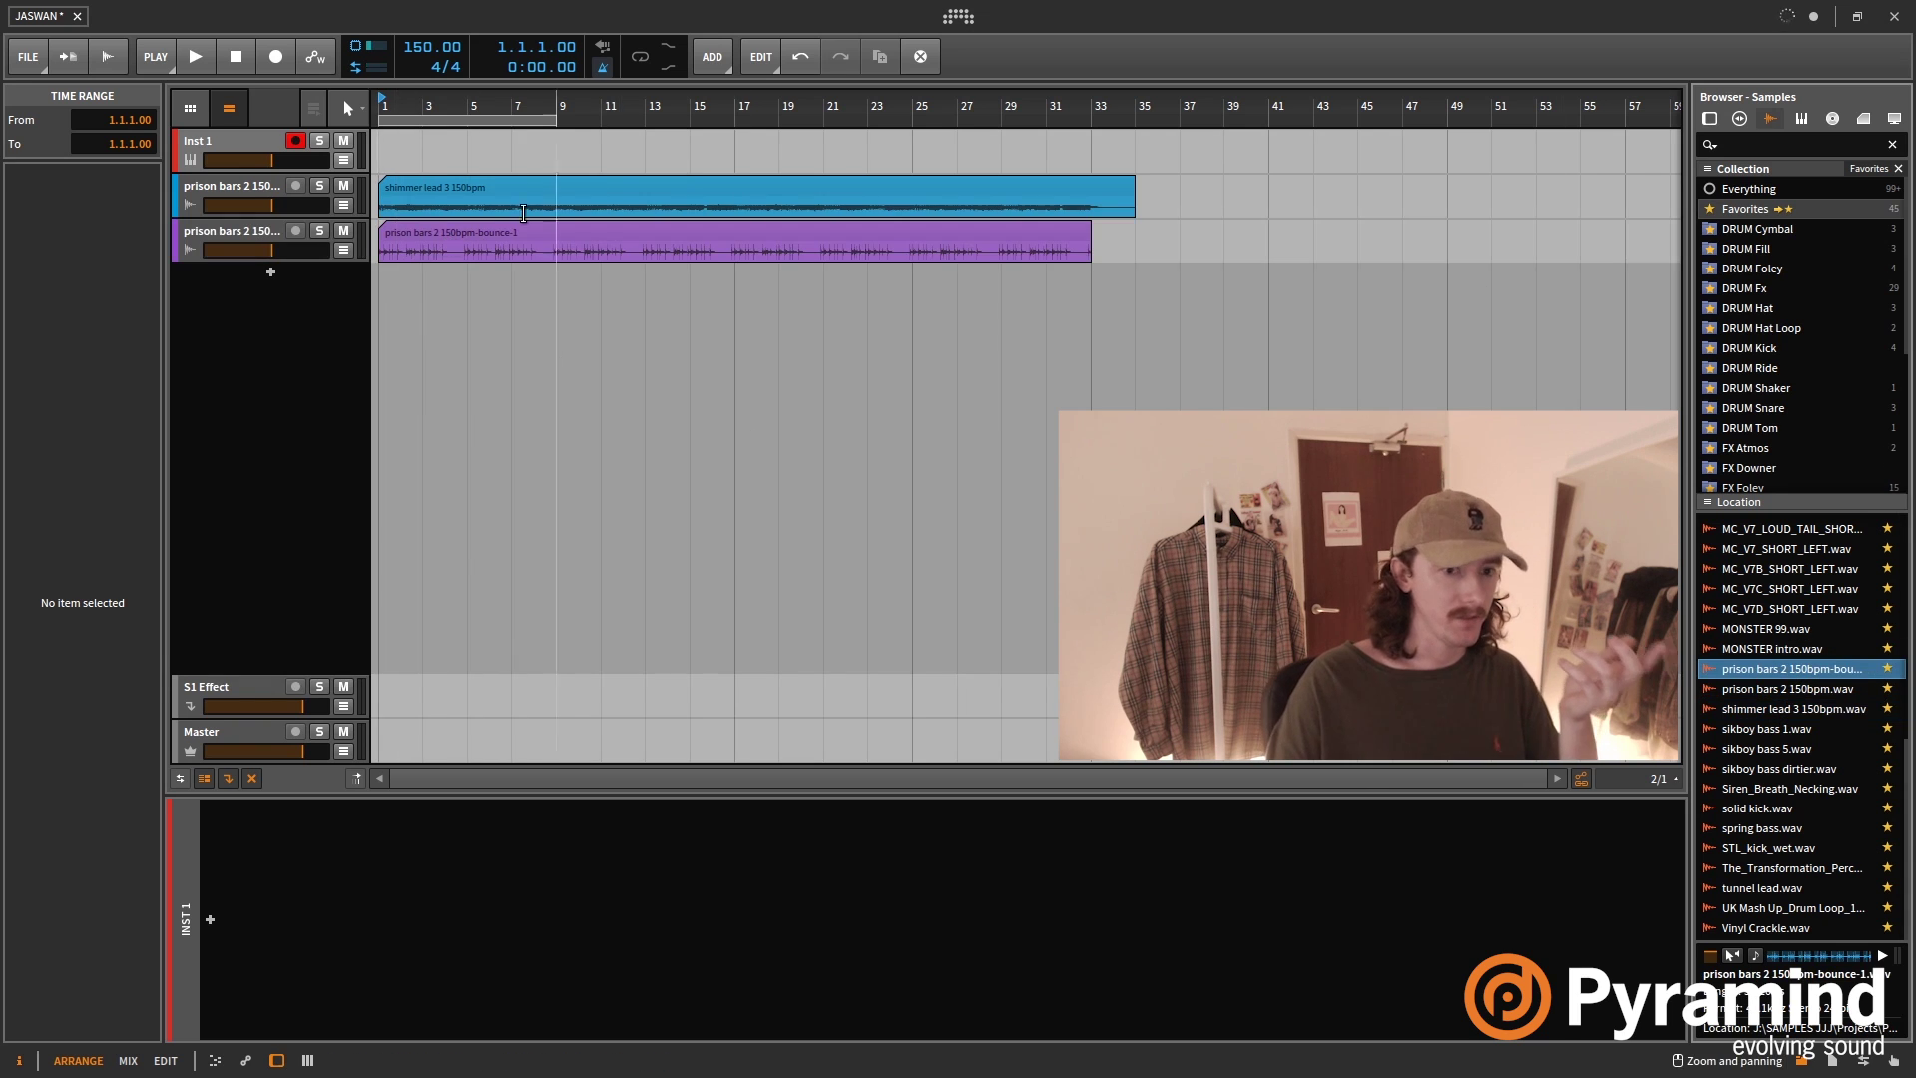
- Move the purple bounce track above the blue track, start playback and nudge its volume up
left_click(1741, 118)
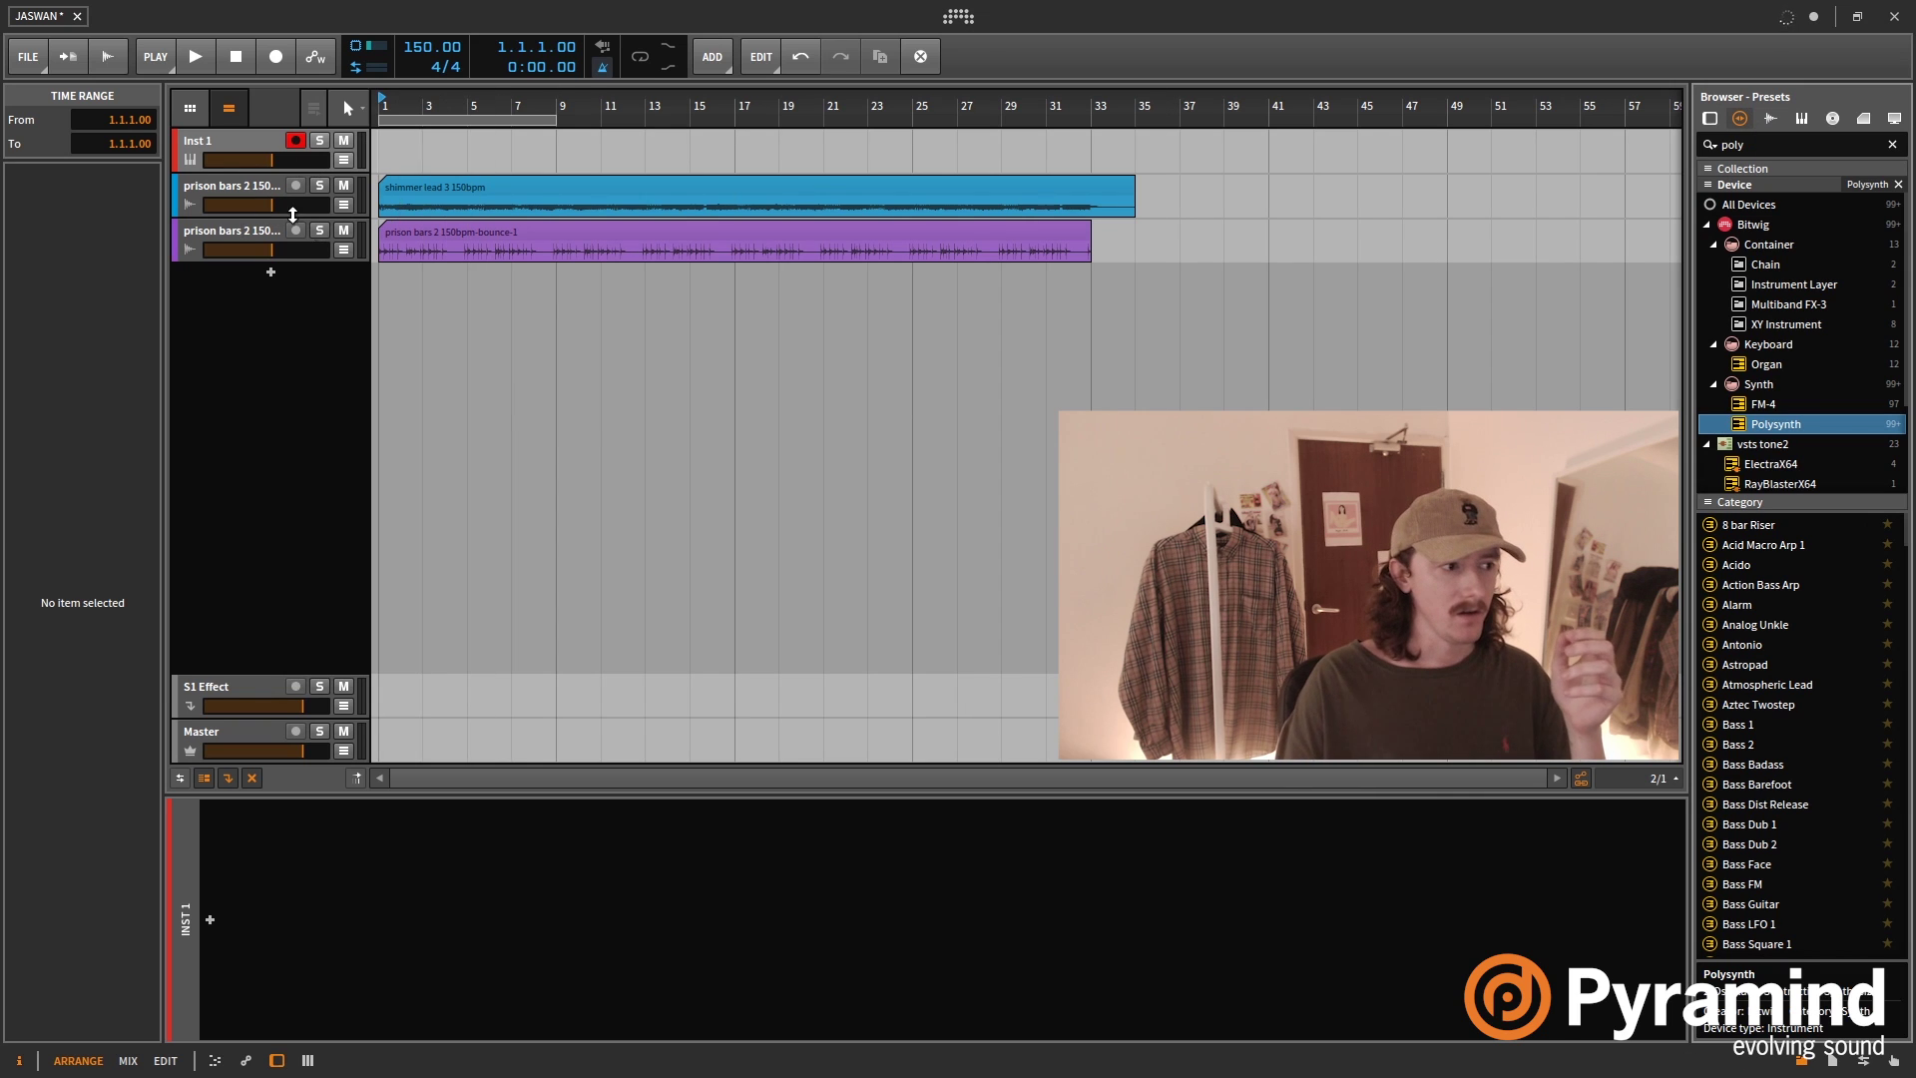
left_click_drag(231, 229, 247, 190)
left_click(435, 188)
key("space")
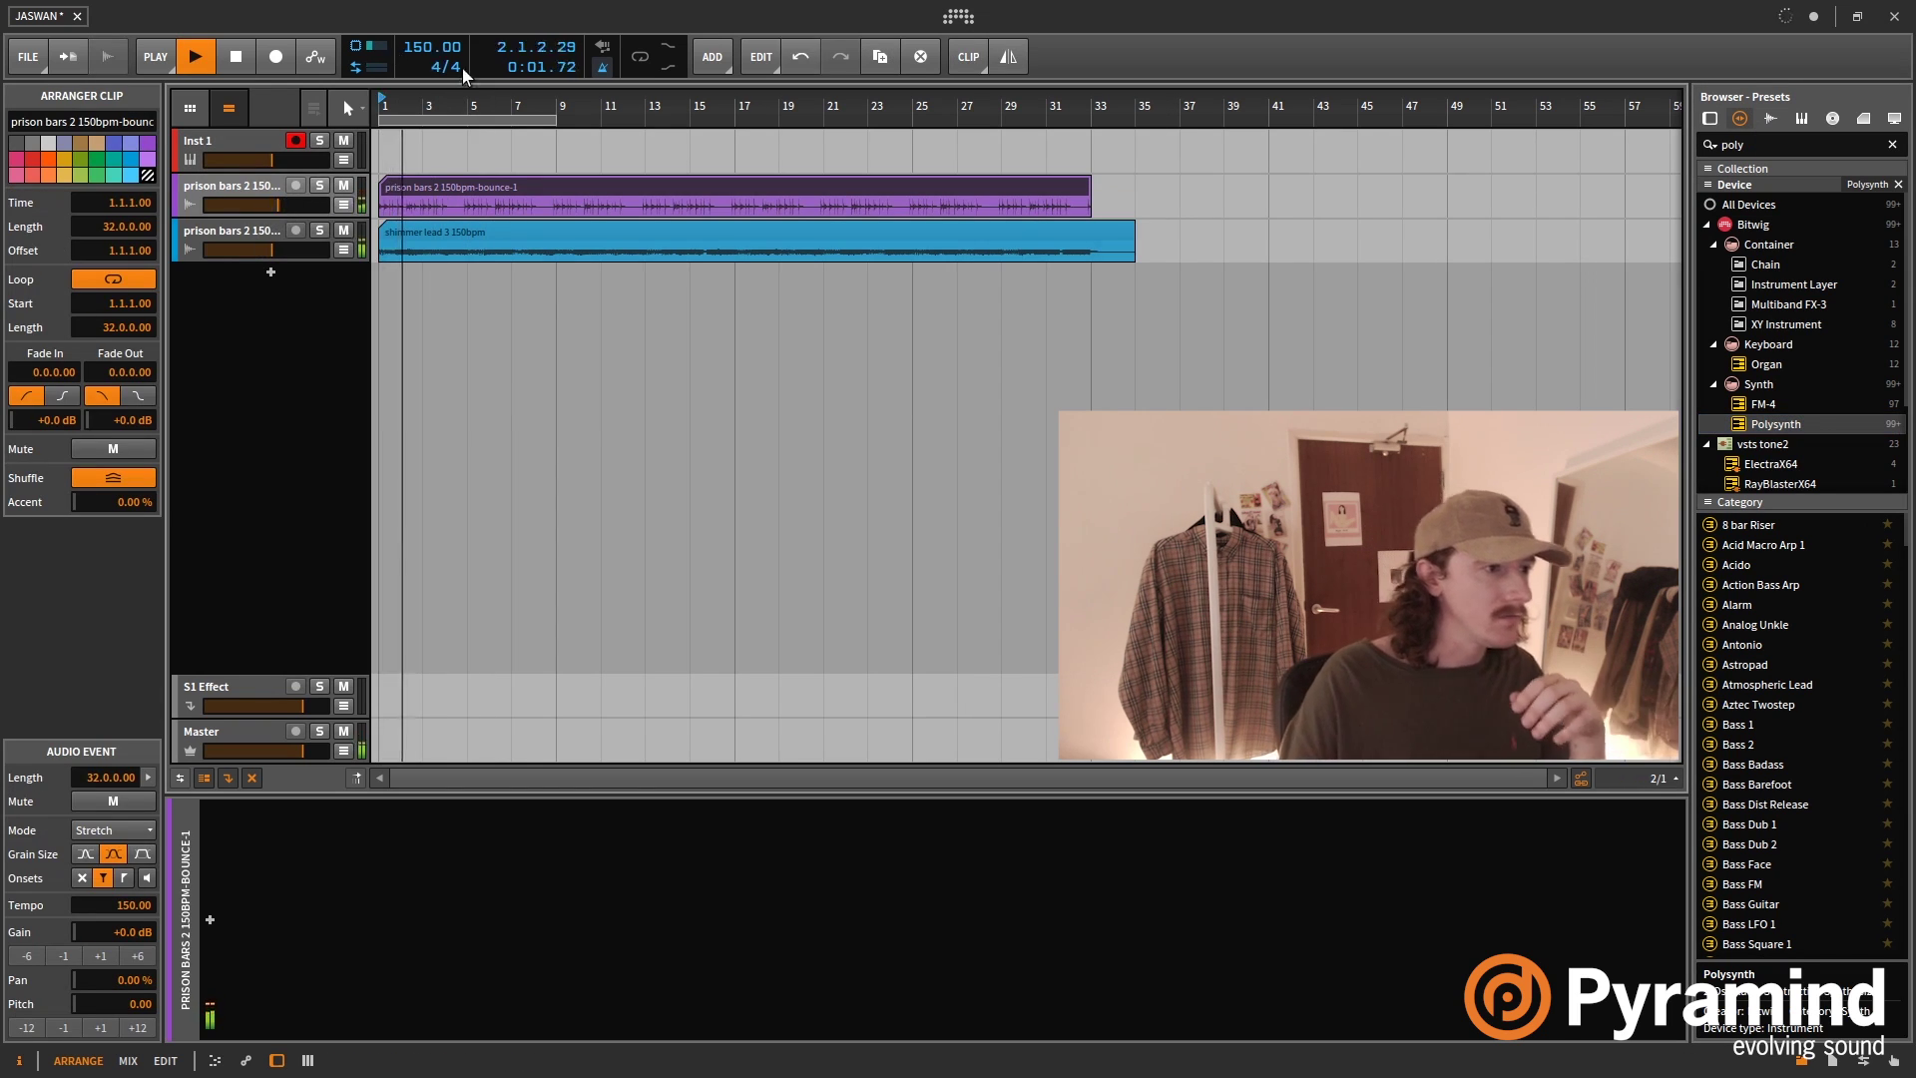
left_click_drag(277, 208, 284, 208)
- Add ValhallaShimmer to the blue shimmer-lead track with mix 0.00 and size 0.39
left_click(245, 221)
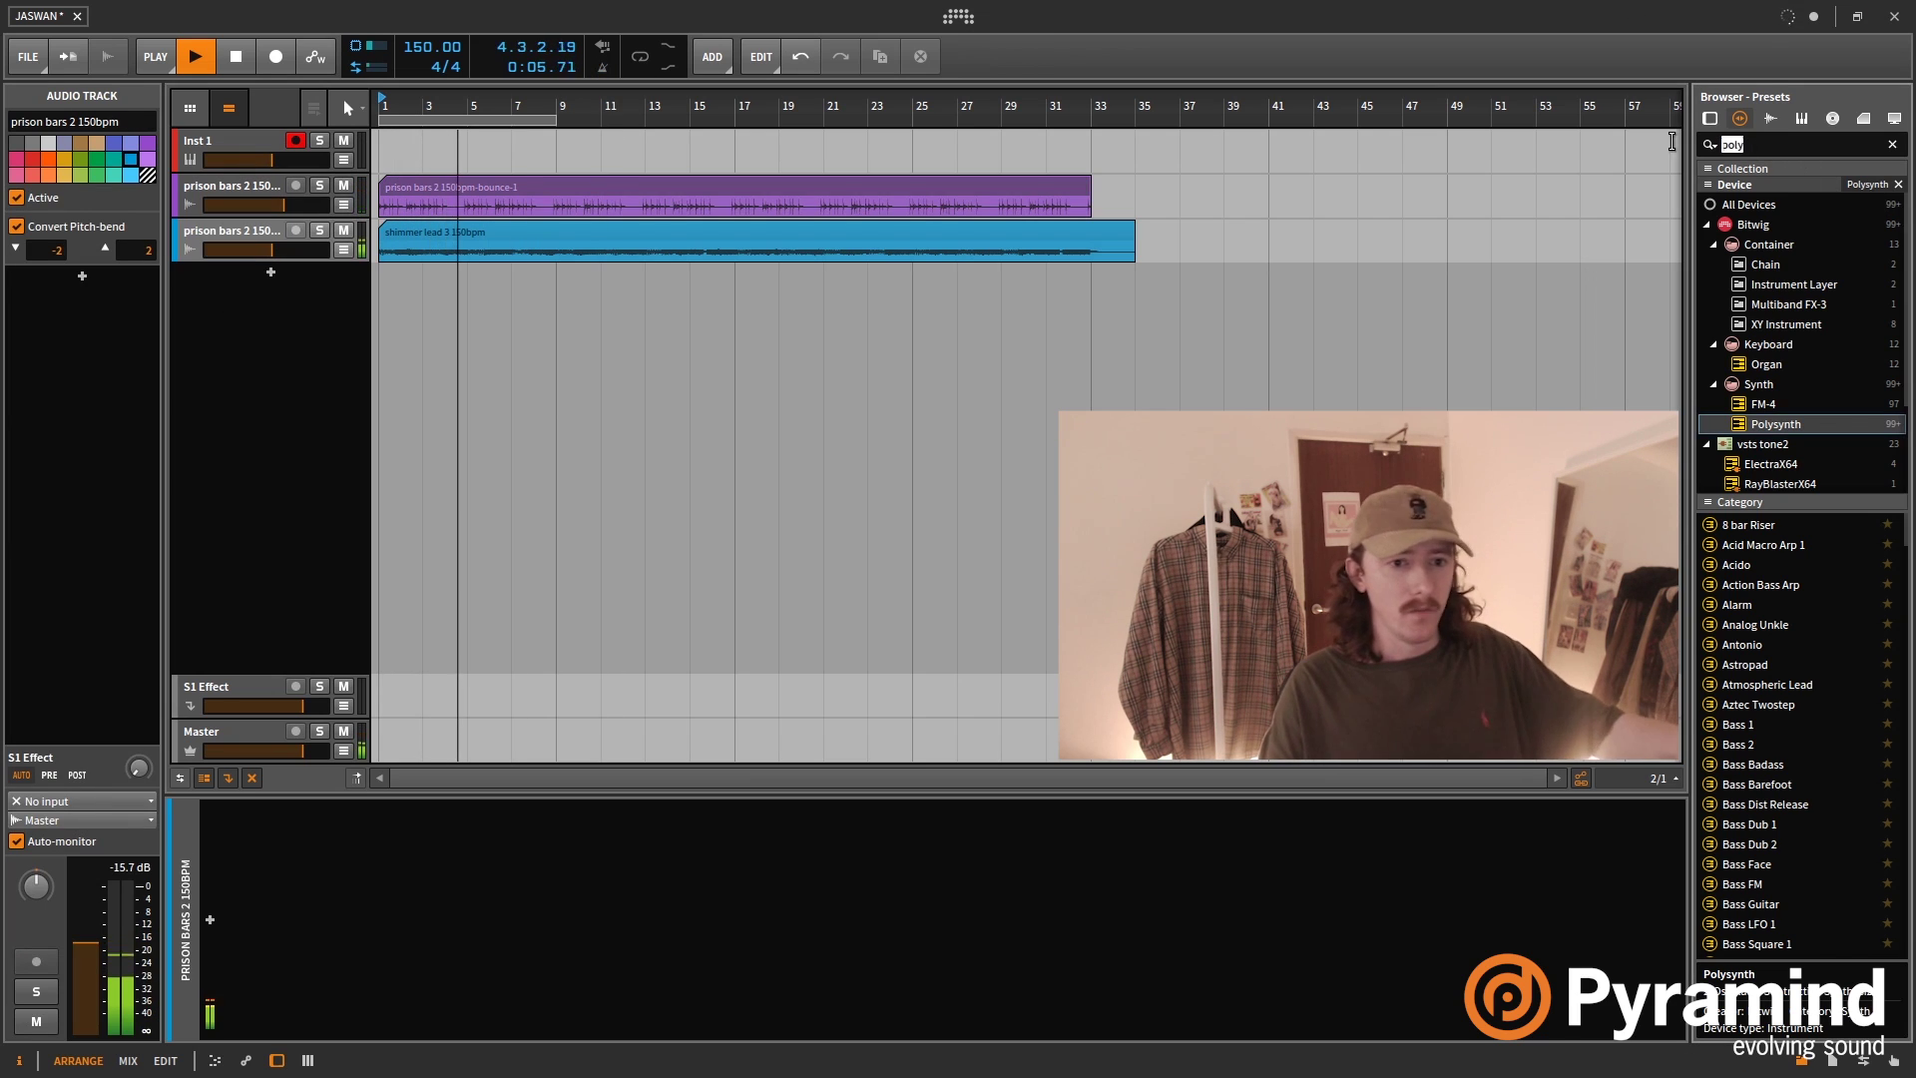
type("shimmer")
left_click_drag(1796, 383, 868, 249)
left_click_drag(1003, 460, 958, 1014)
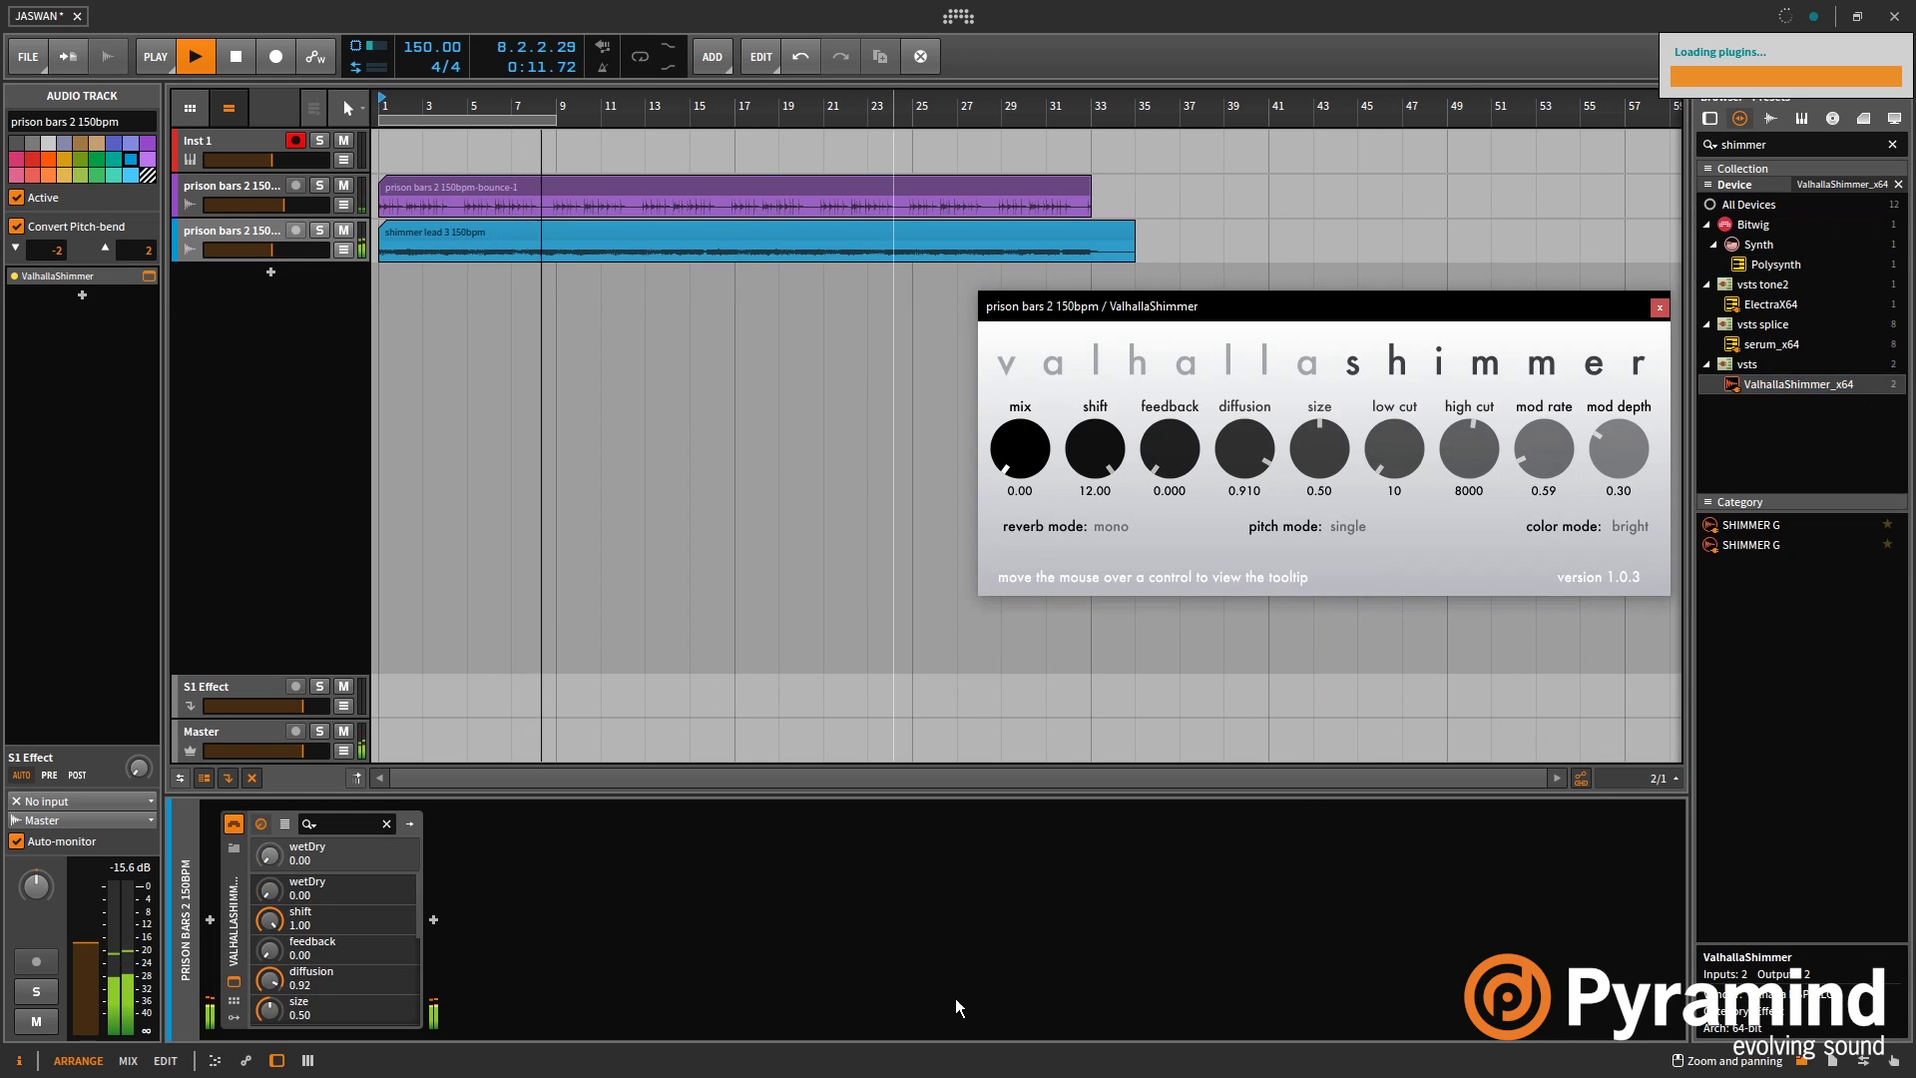
left_click_drag(1304, 467, 1304, 496)
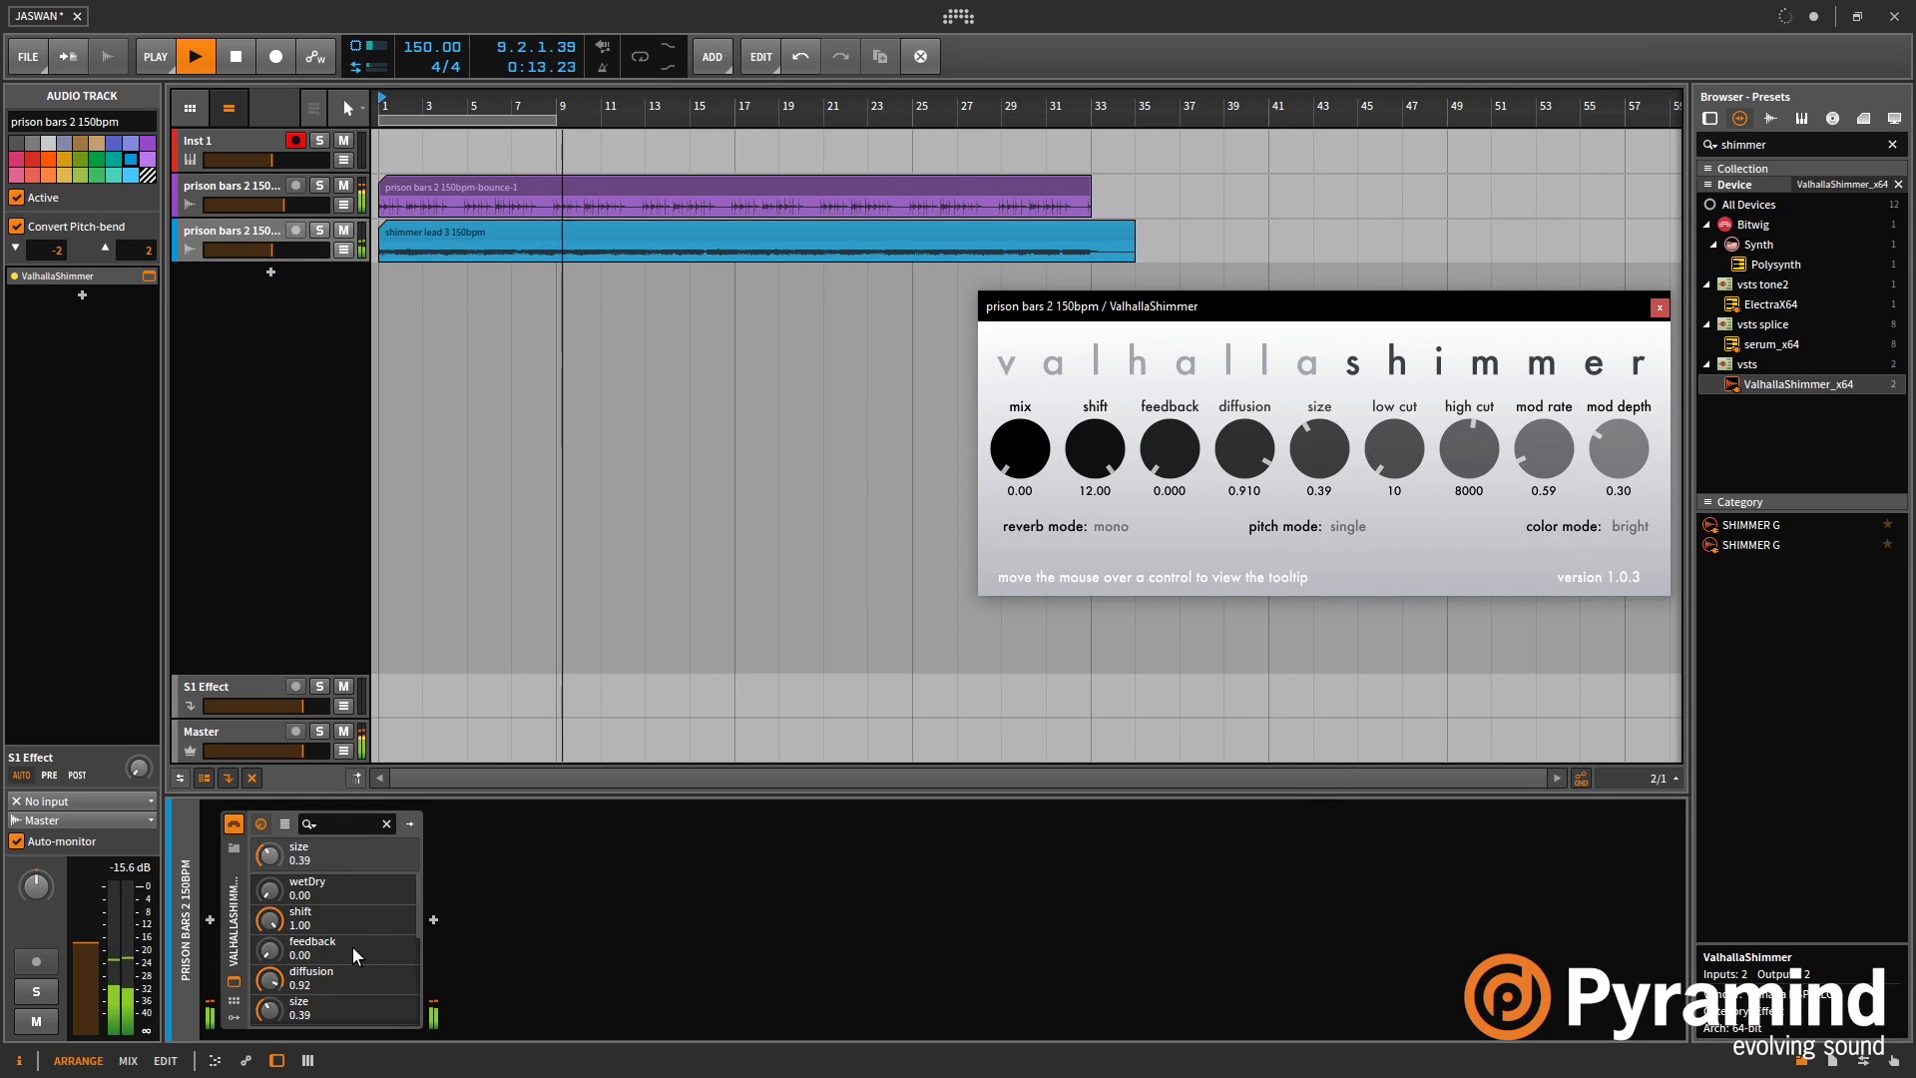
left_click(235, 1017)
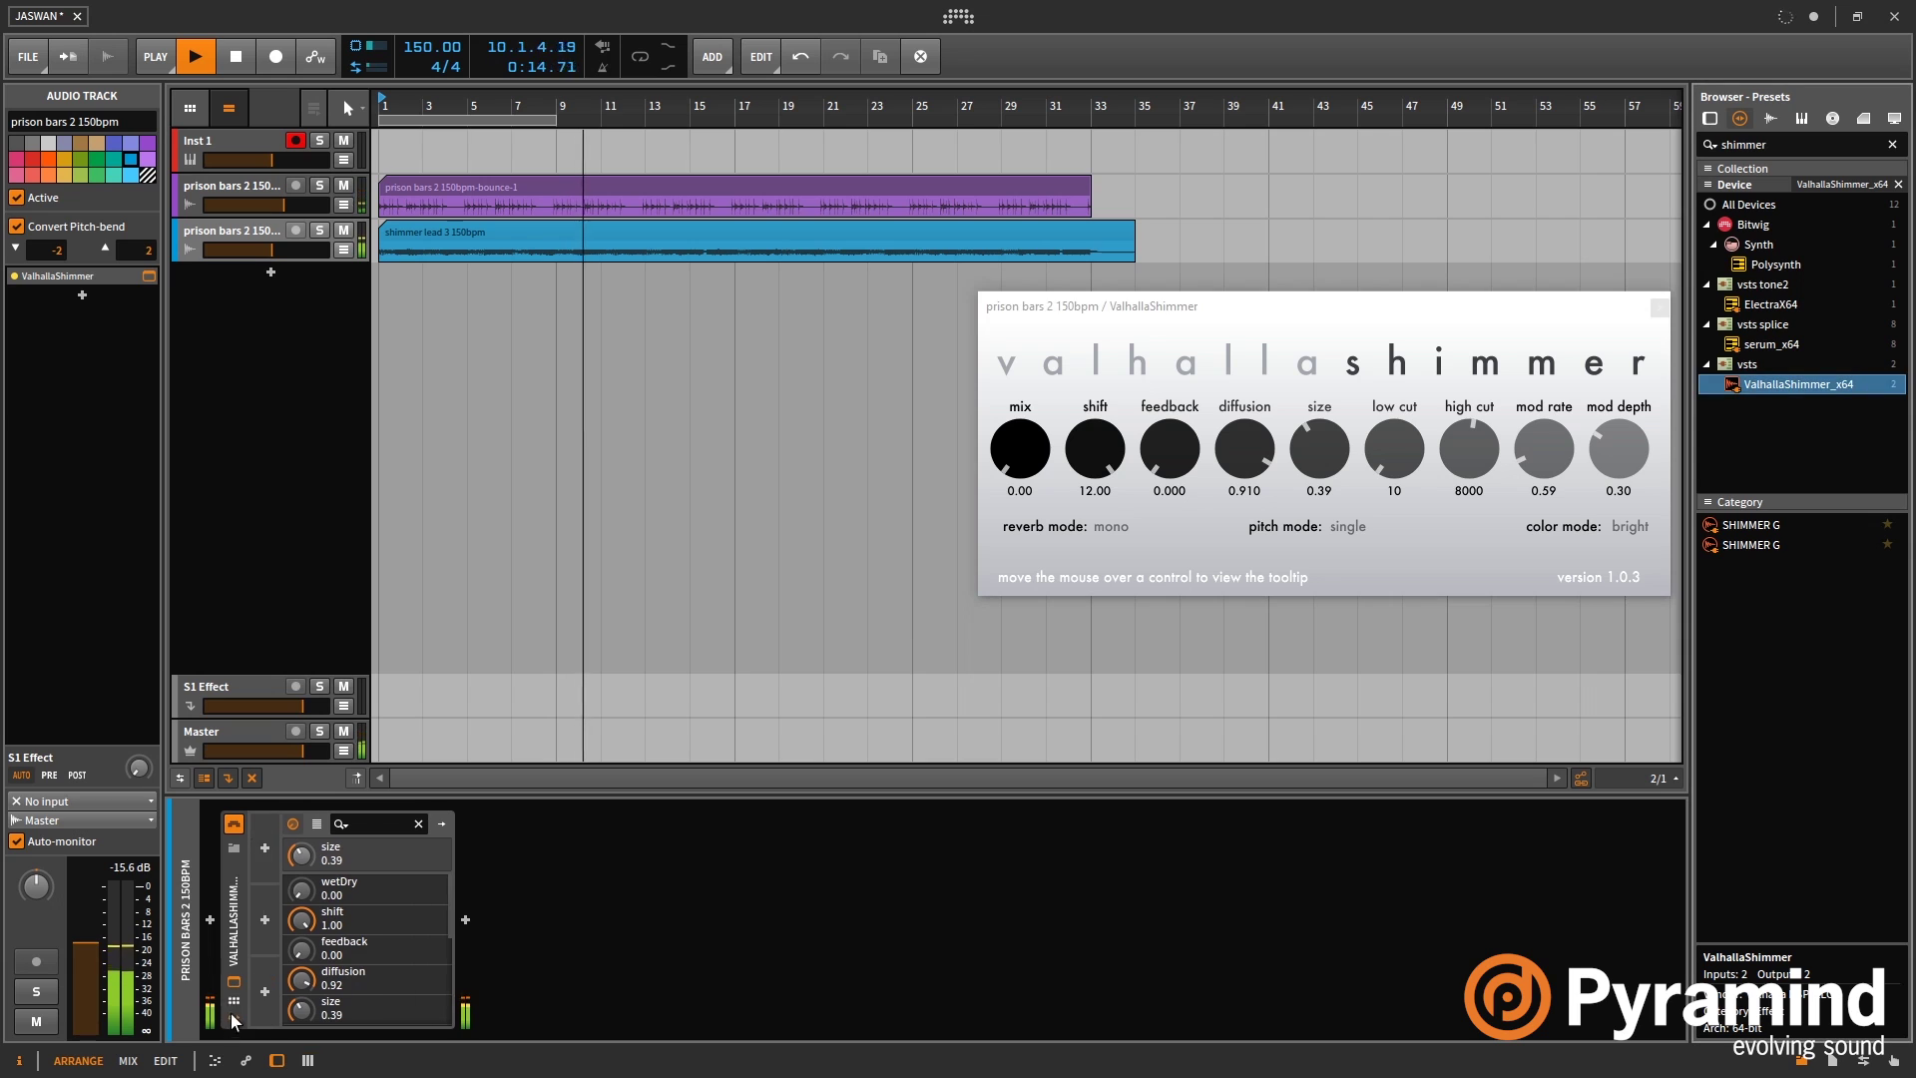
- Insert an Audio Sidechain modulator keyed from the prison bars bounce track
left_click(271, 850)
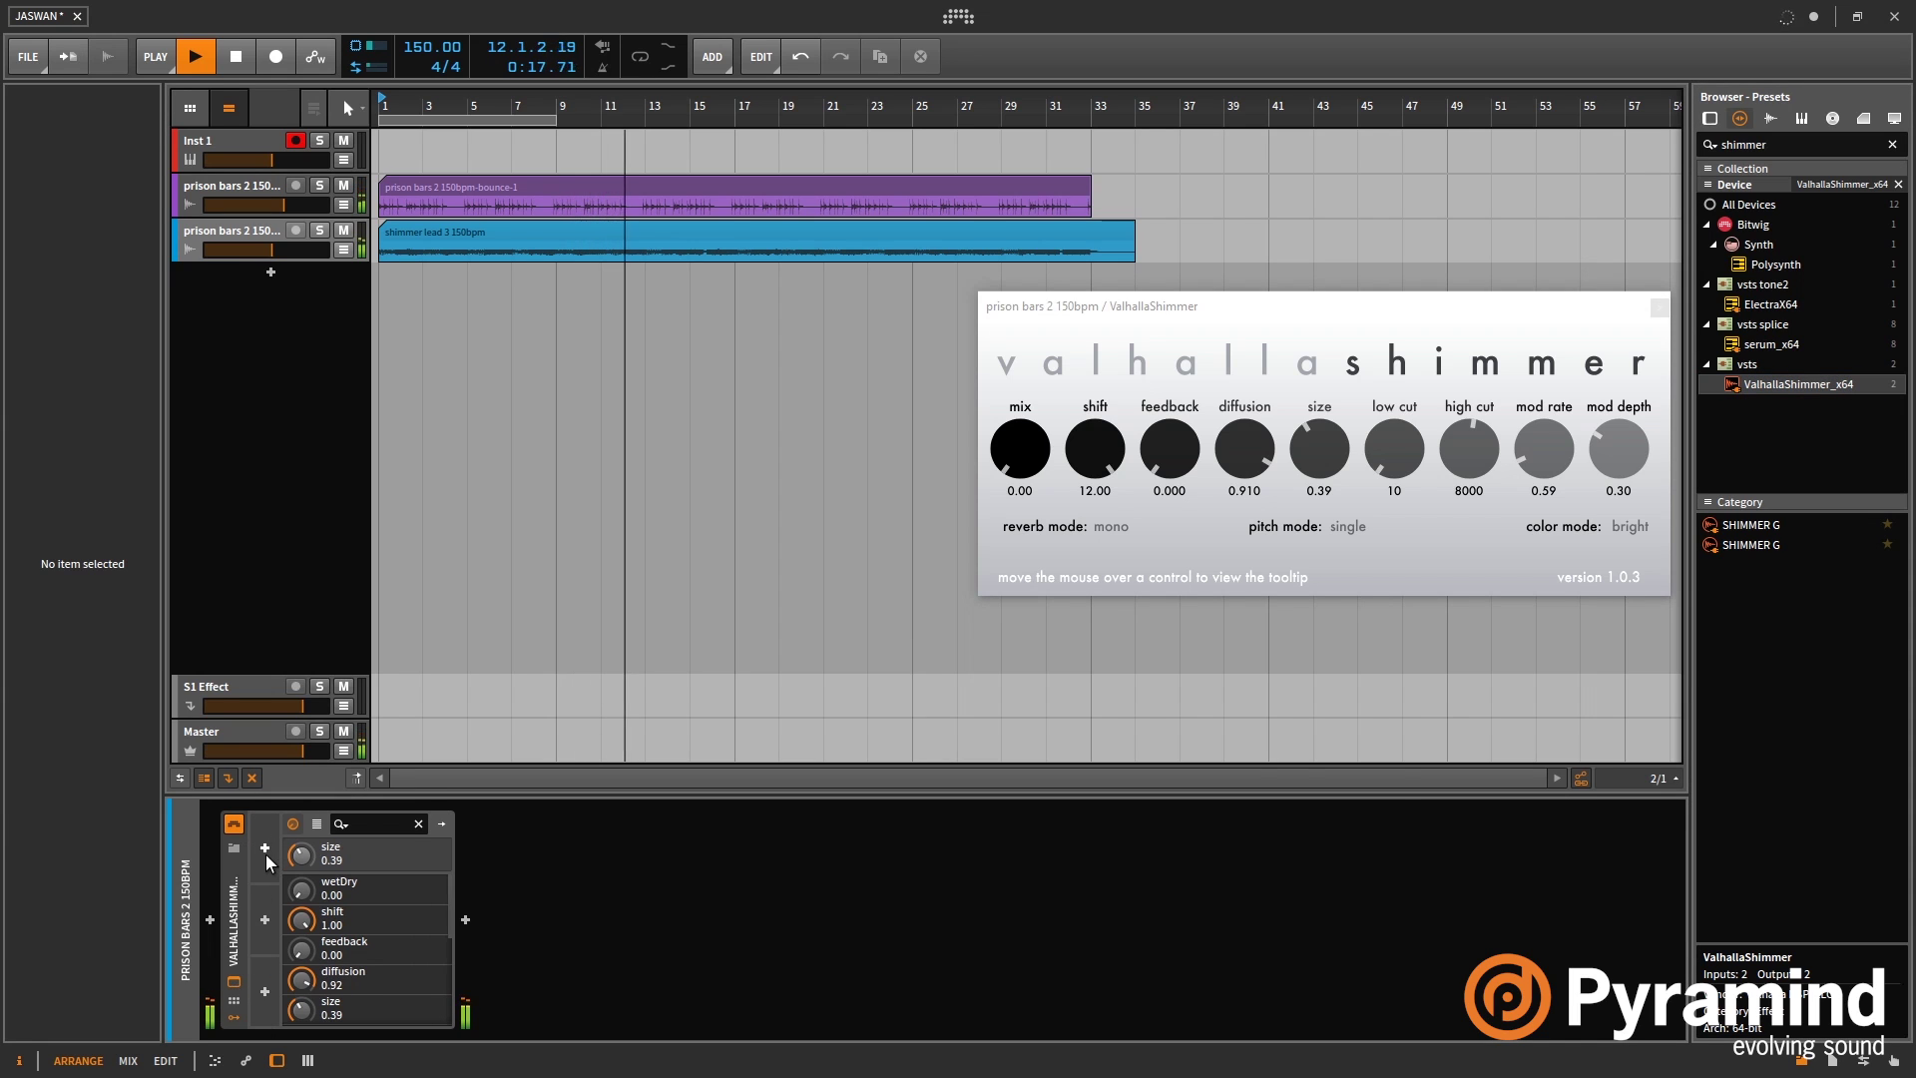
left_click(265, 855)
left_click(1243, 248)
double_click(1243, 249)
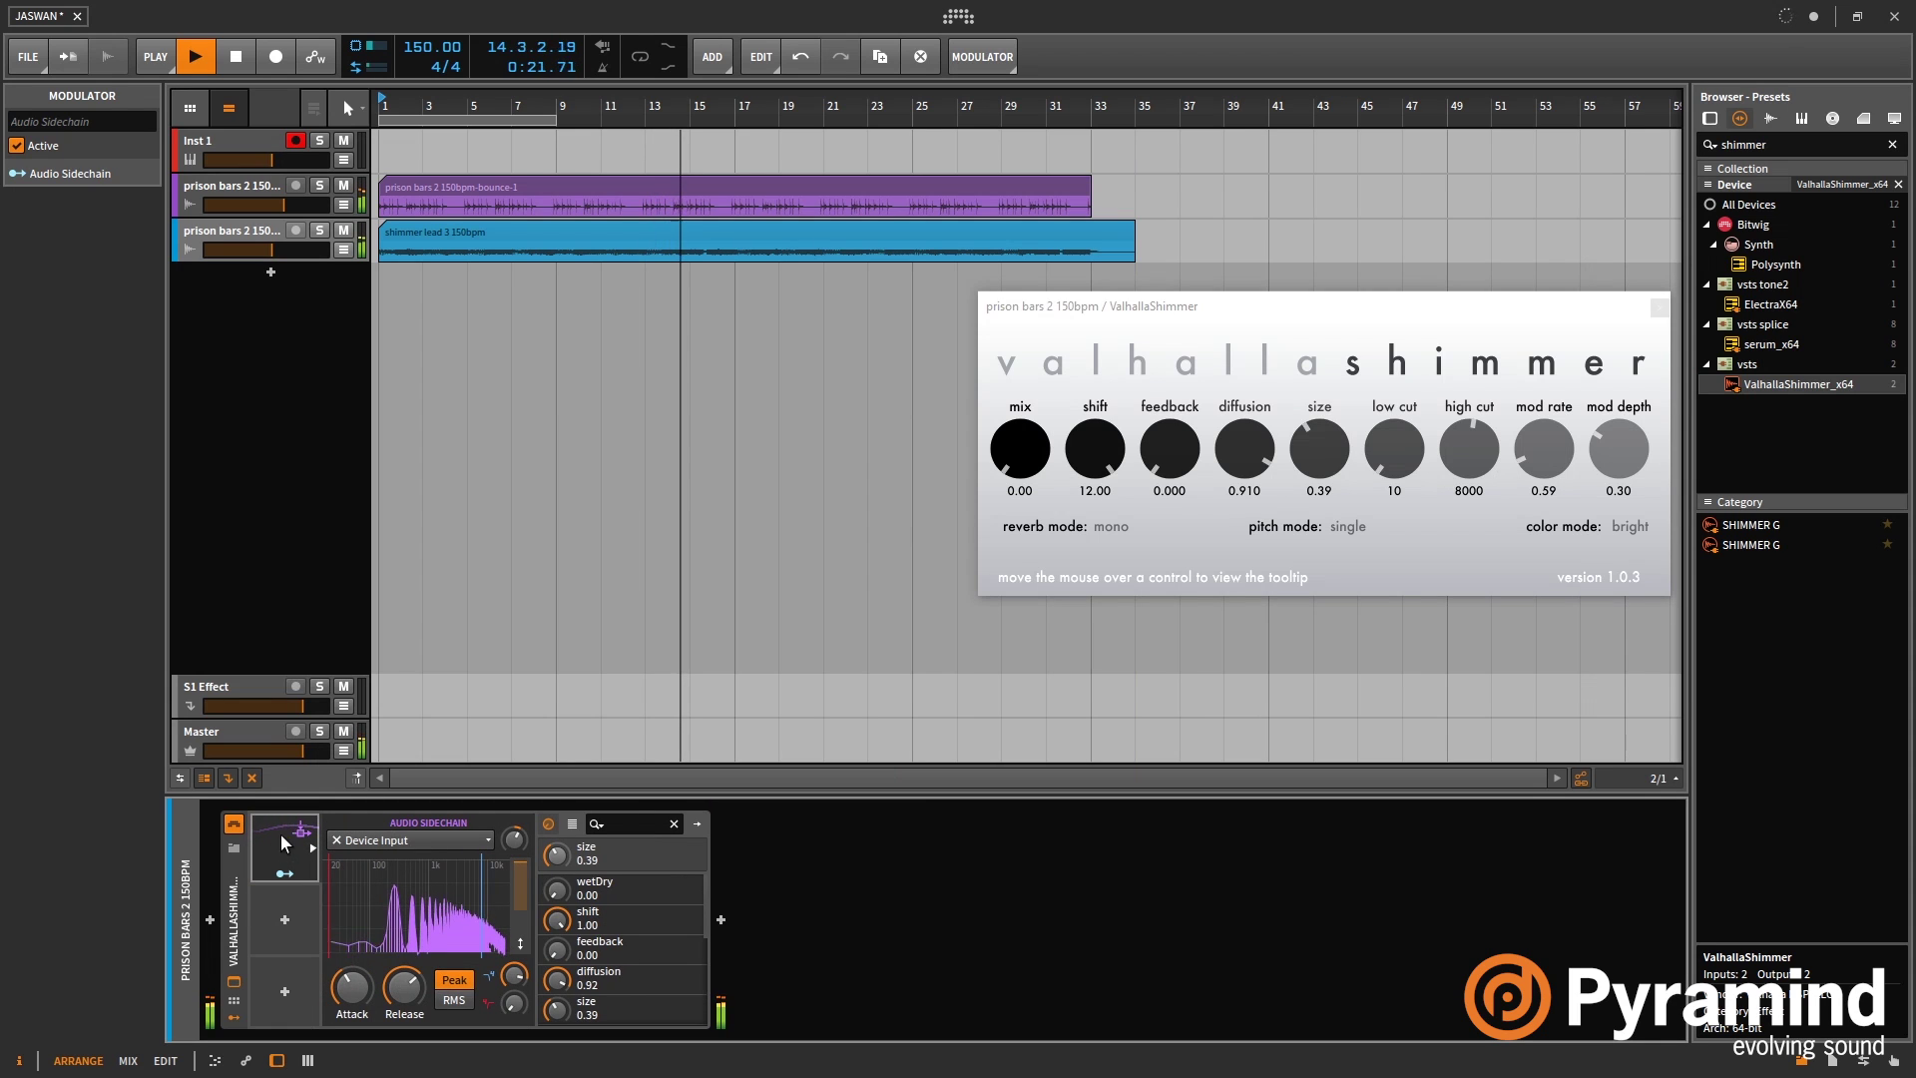
left_click(414, 838)
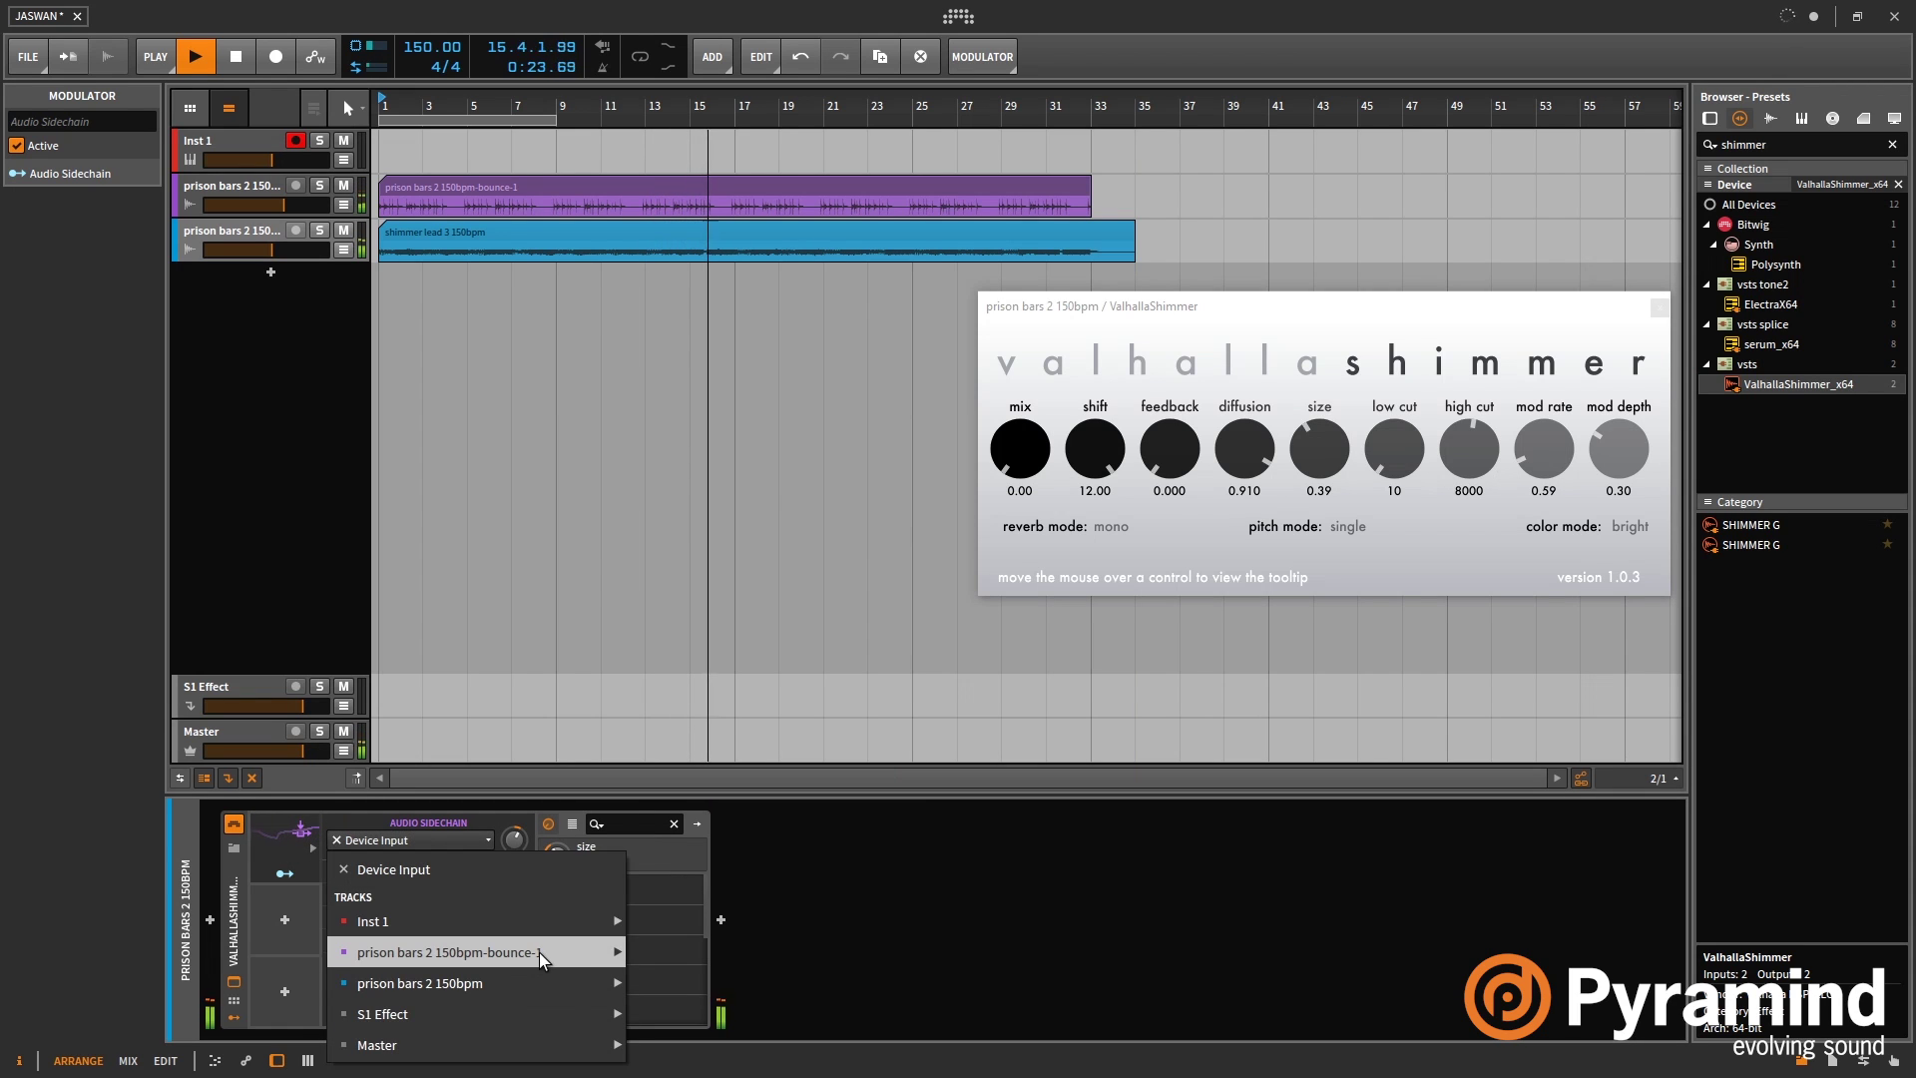
mouse_move(539, 952)
left_click(770, 958)
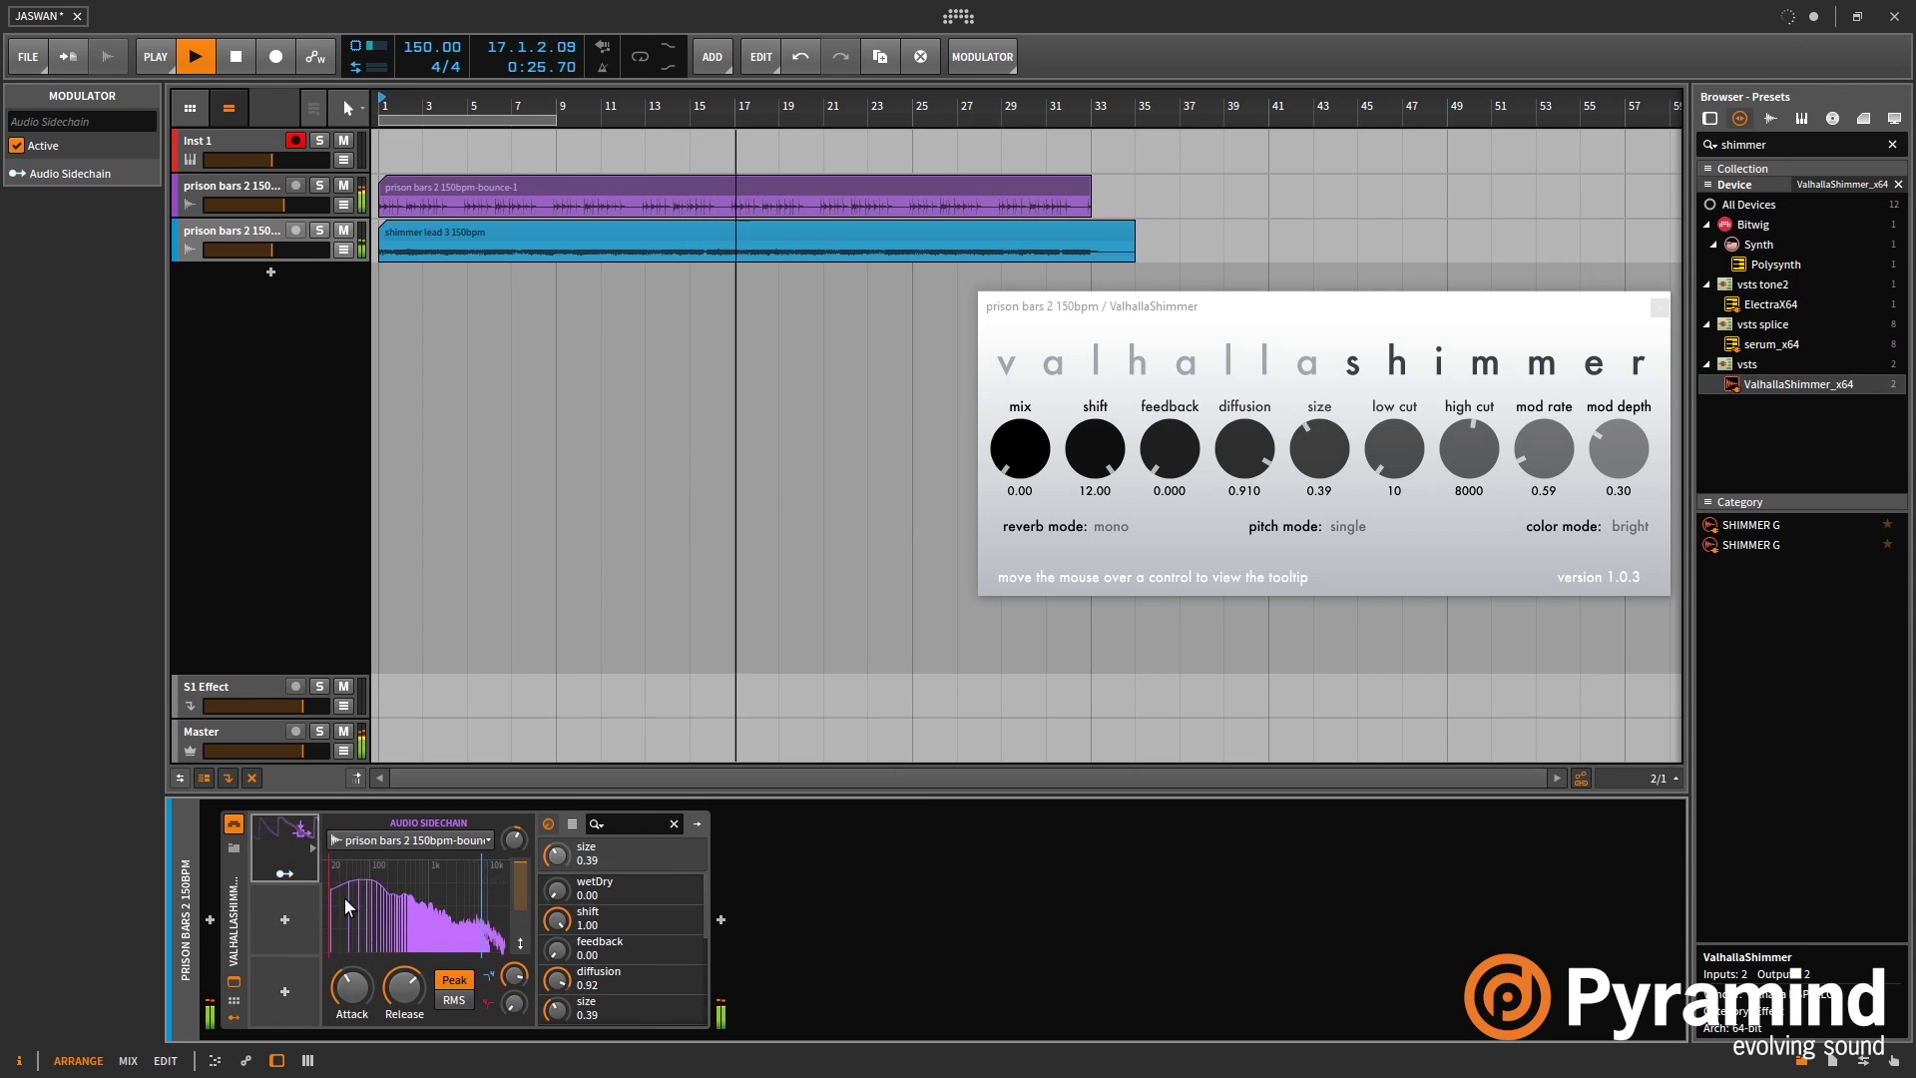
- Map the sidechain fully onto ValhallaShimmer's wetDry, removing the mistaken mapping to size
left_click(283, 874)
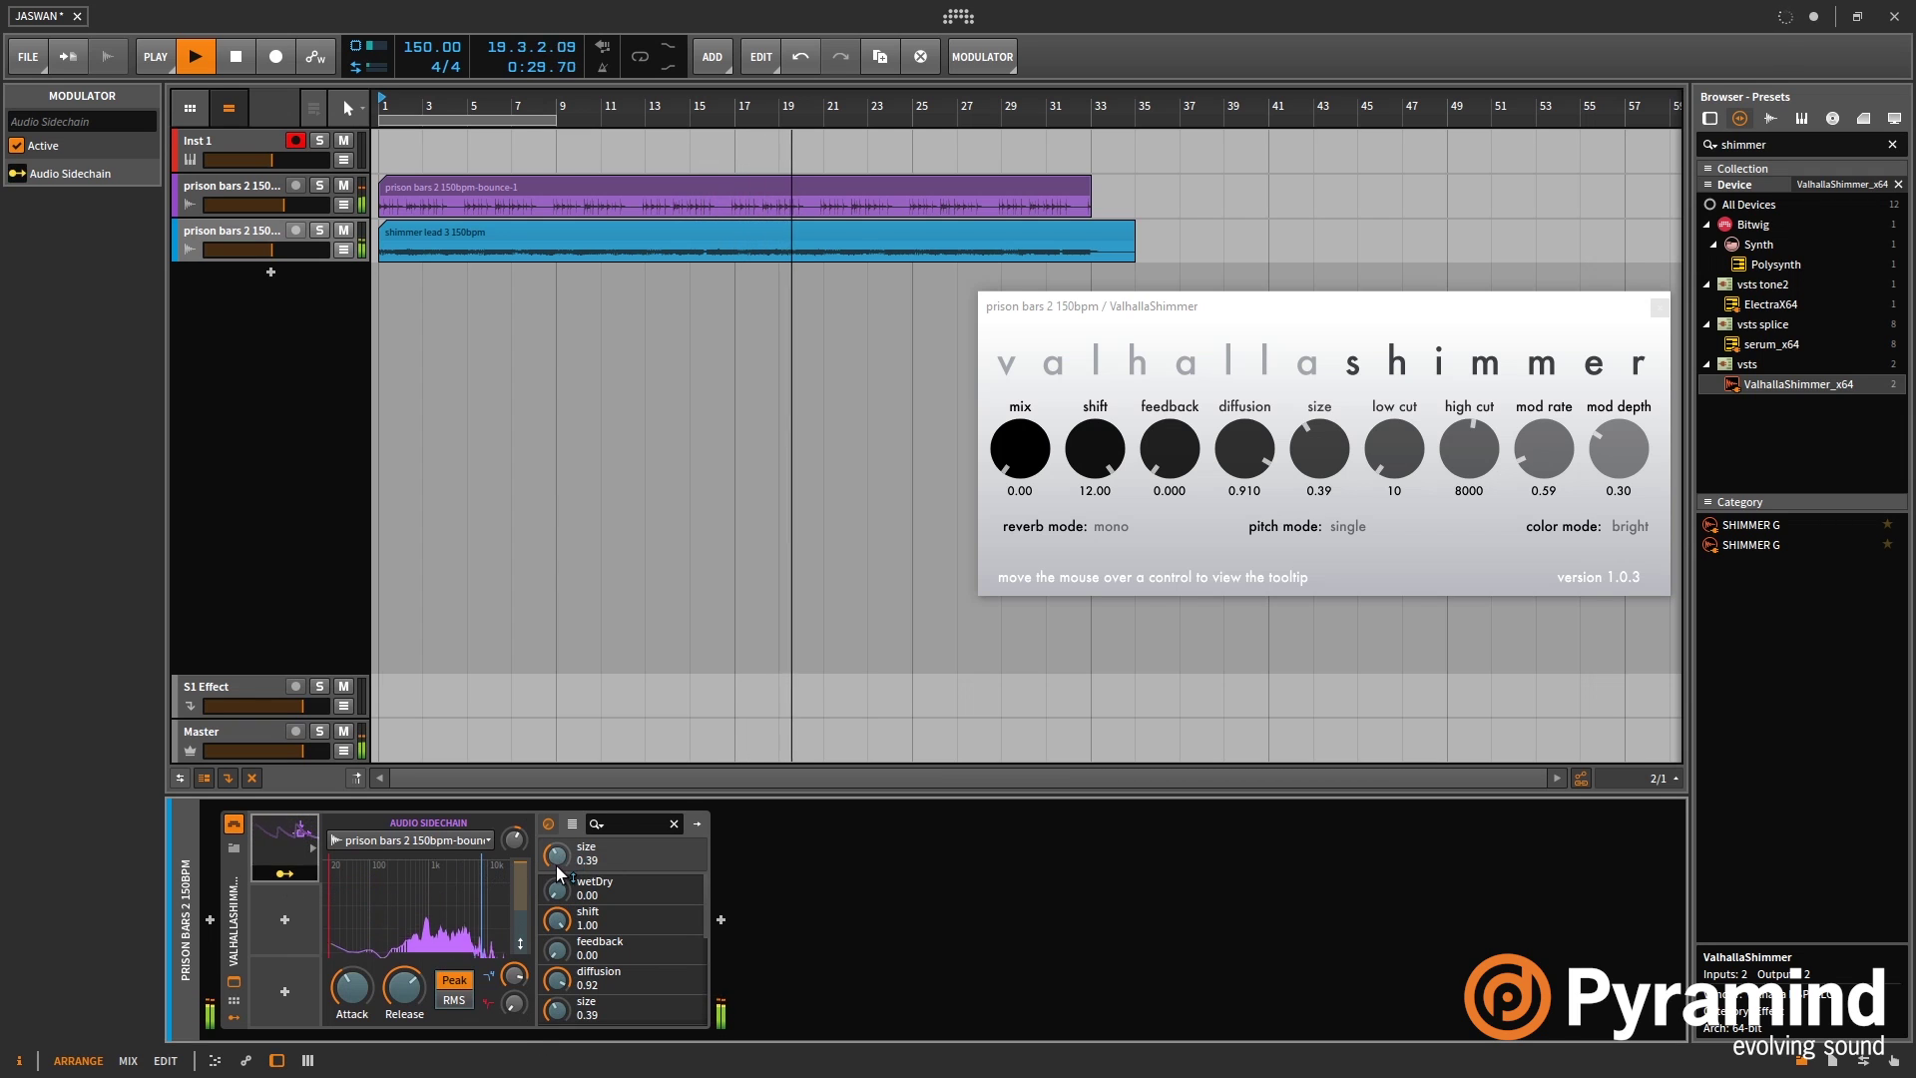
left_click_drag(557, 856, 556, 757)
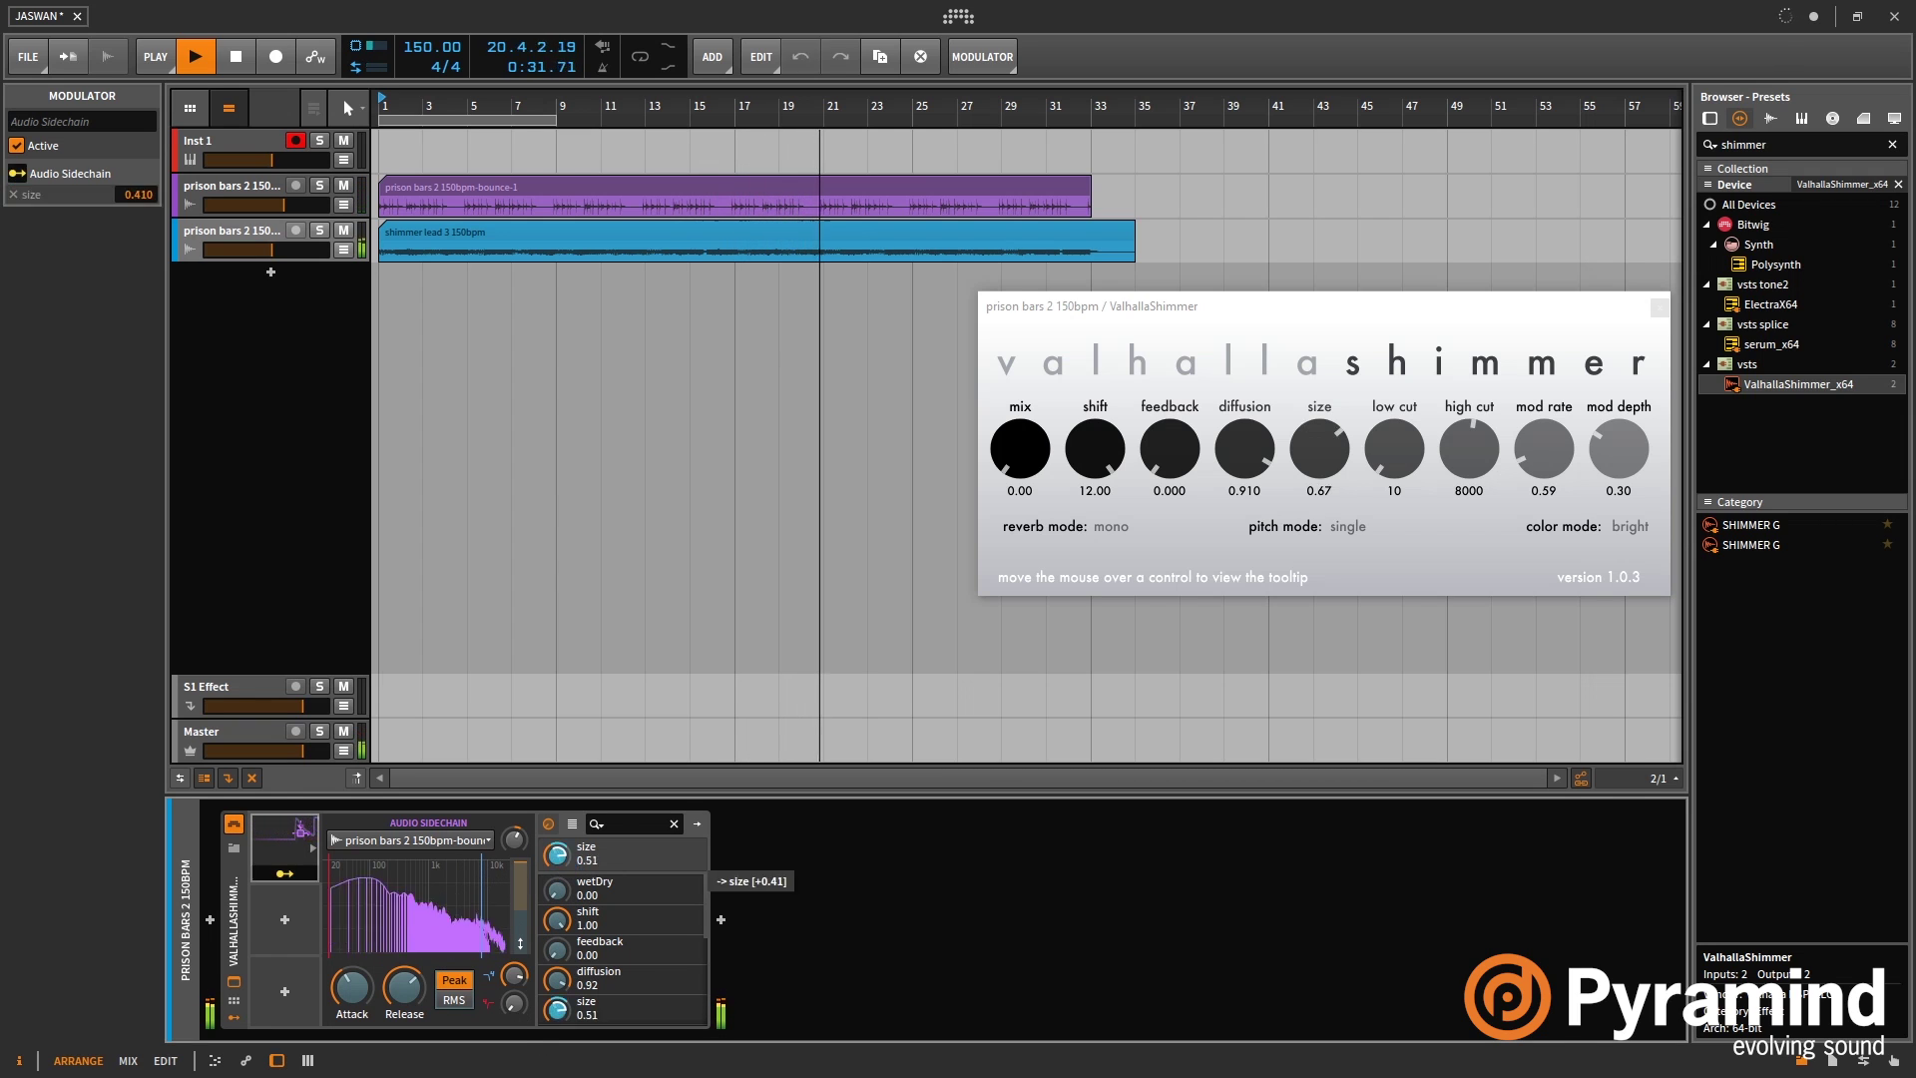
right_click(557, 855)
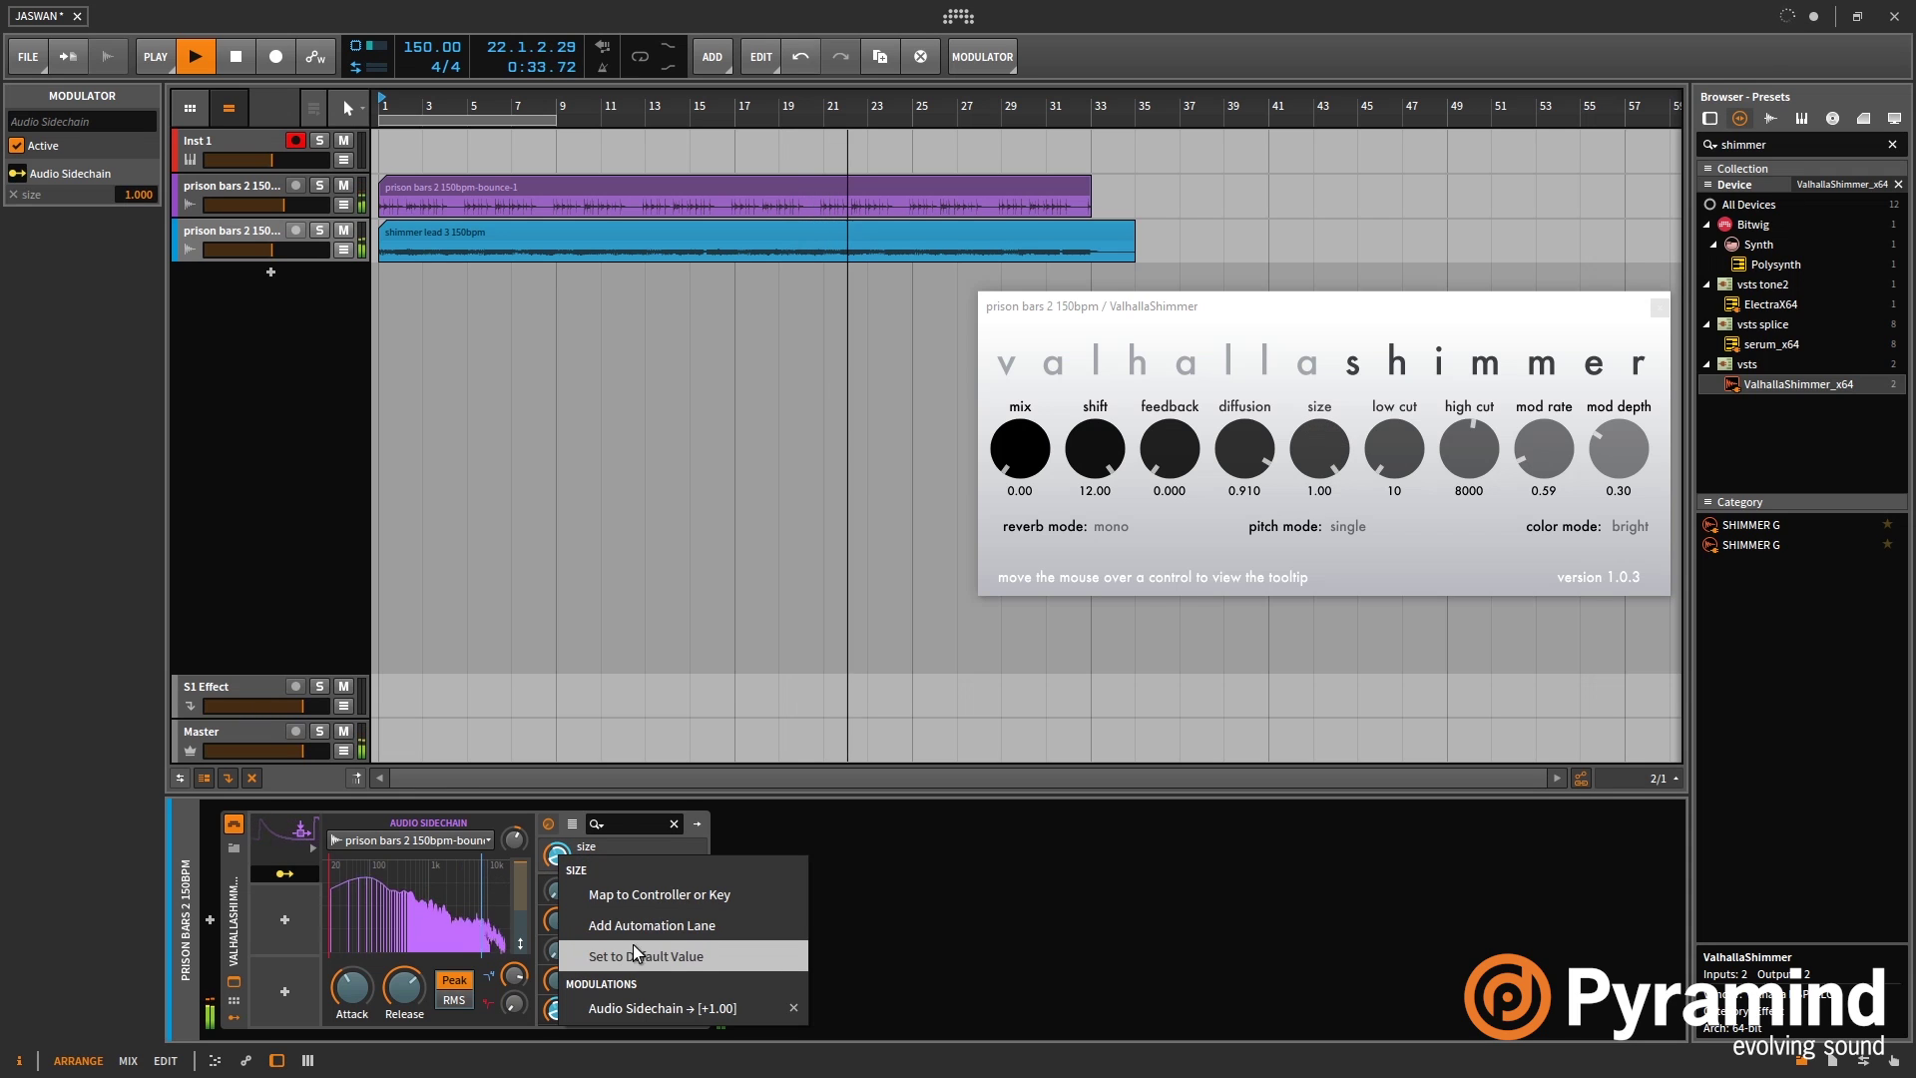
left_click(793, 1008)
left_click(1019, 448)
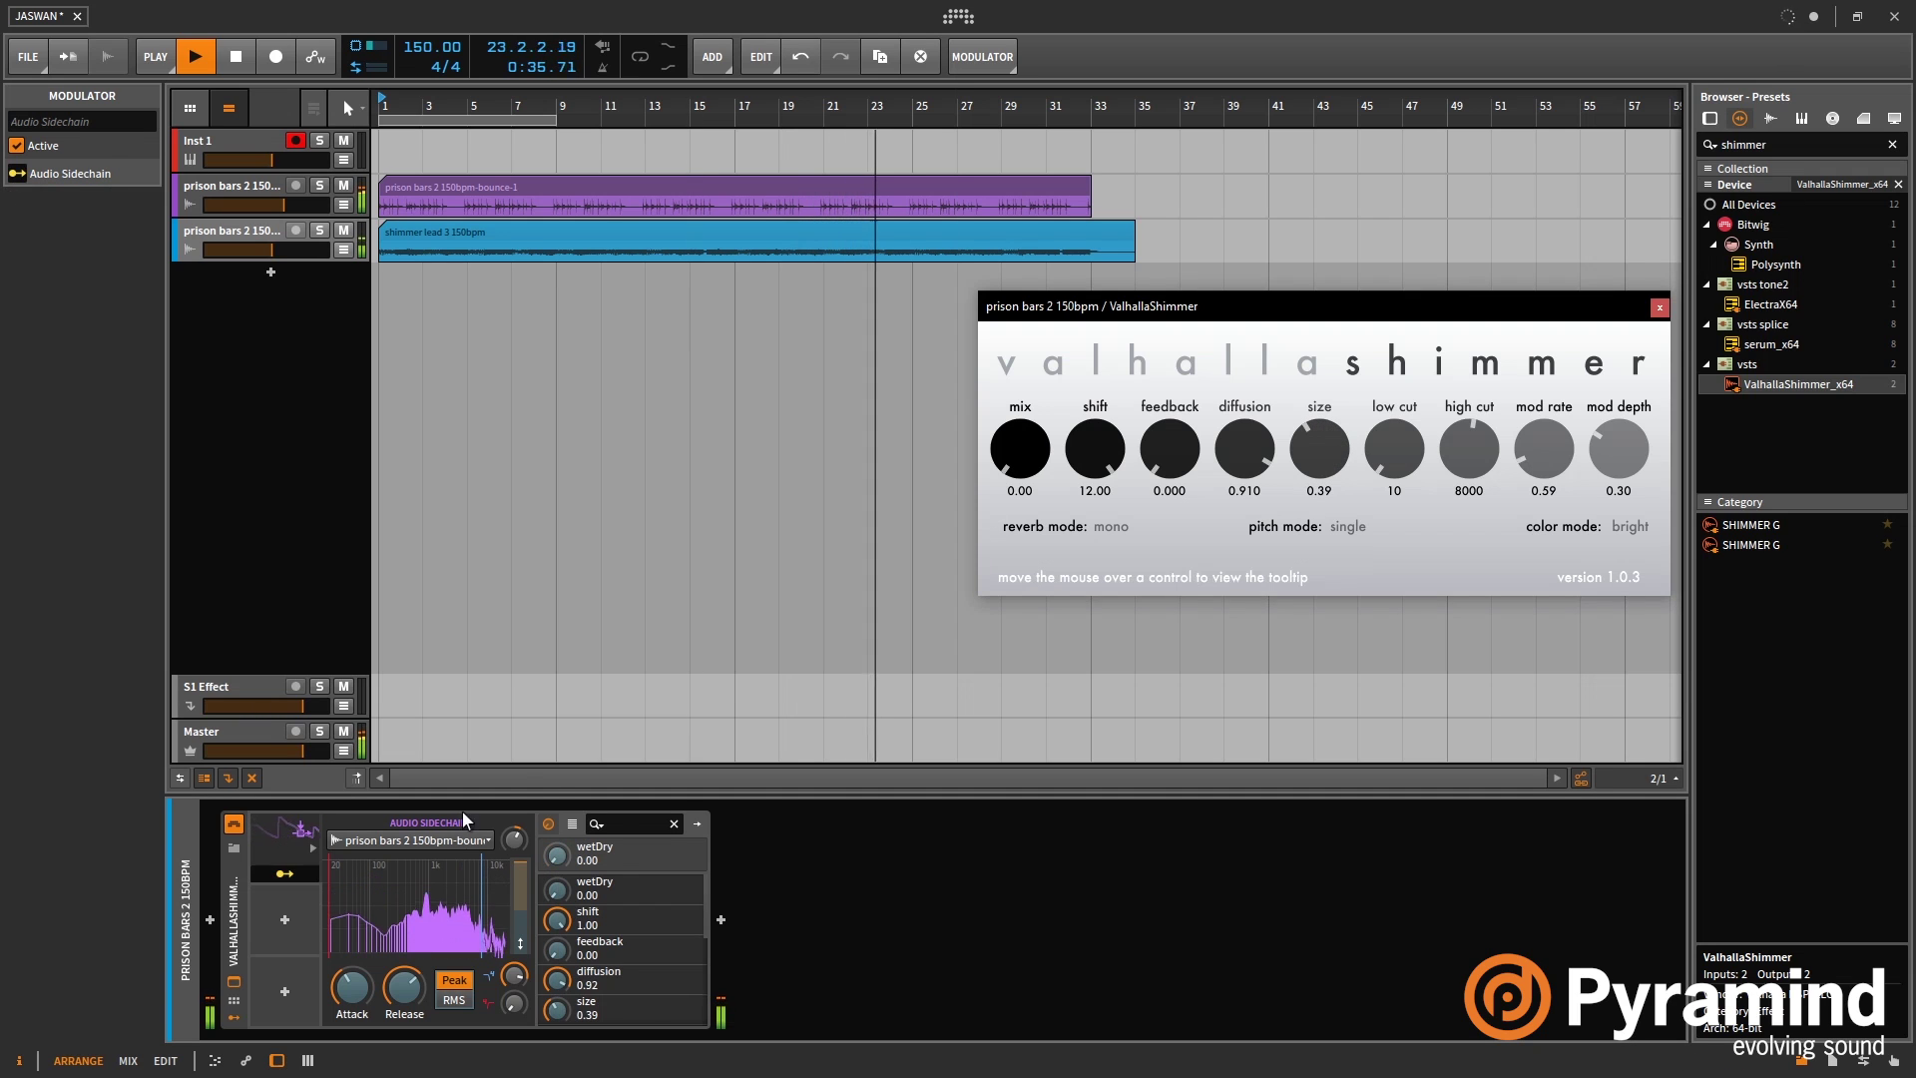
left_click(285, 873)
left_click_drag(557, 856, 557, 756)
left_click(285, 873)
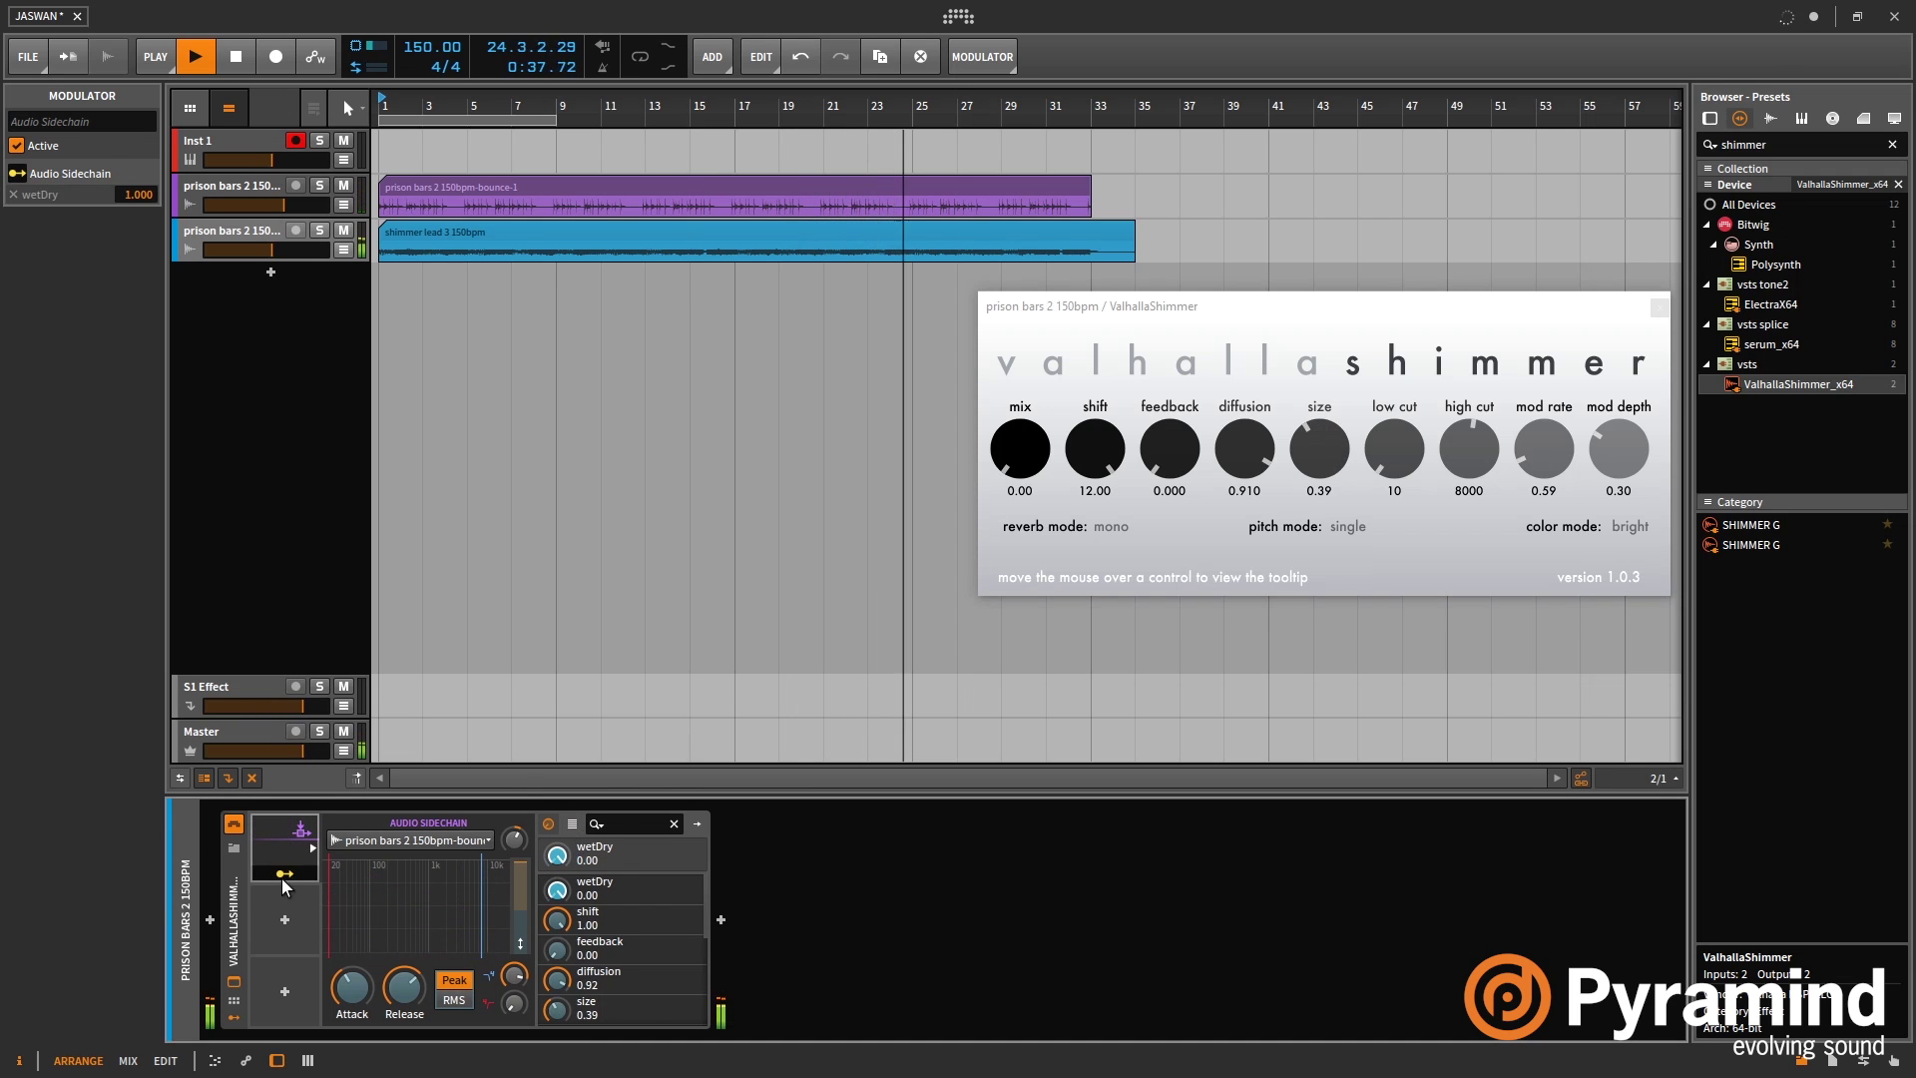
- Lower the sidechain's upper detection frequency, then play the arrangement from bar 1 and stop it
left_click(284, 875)
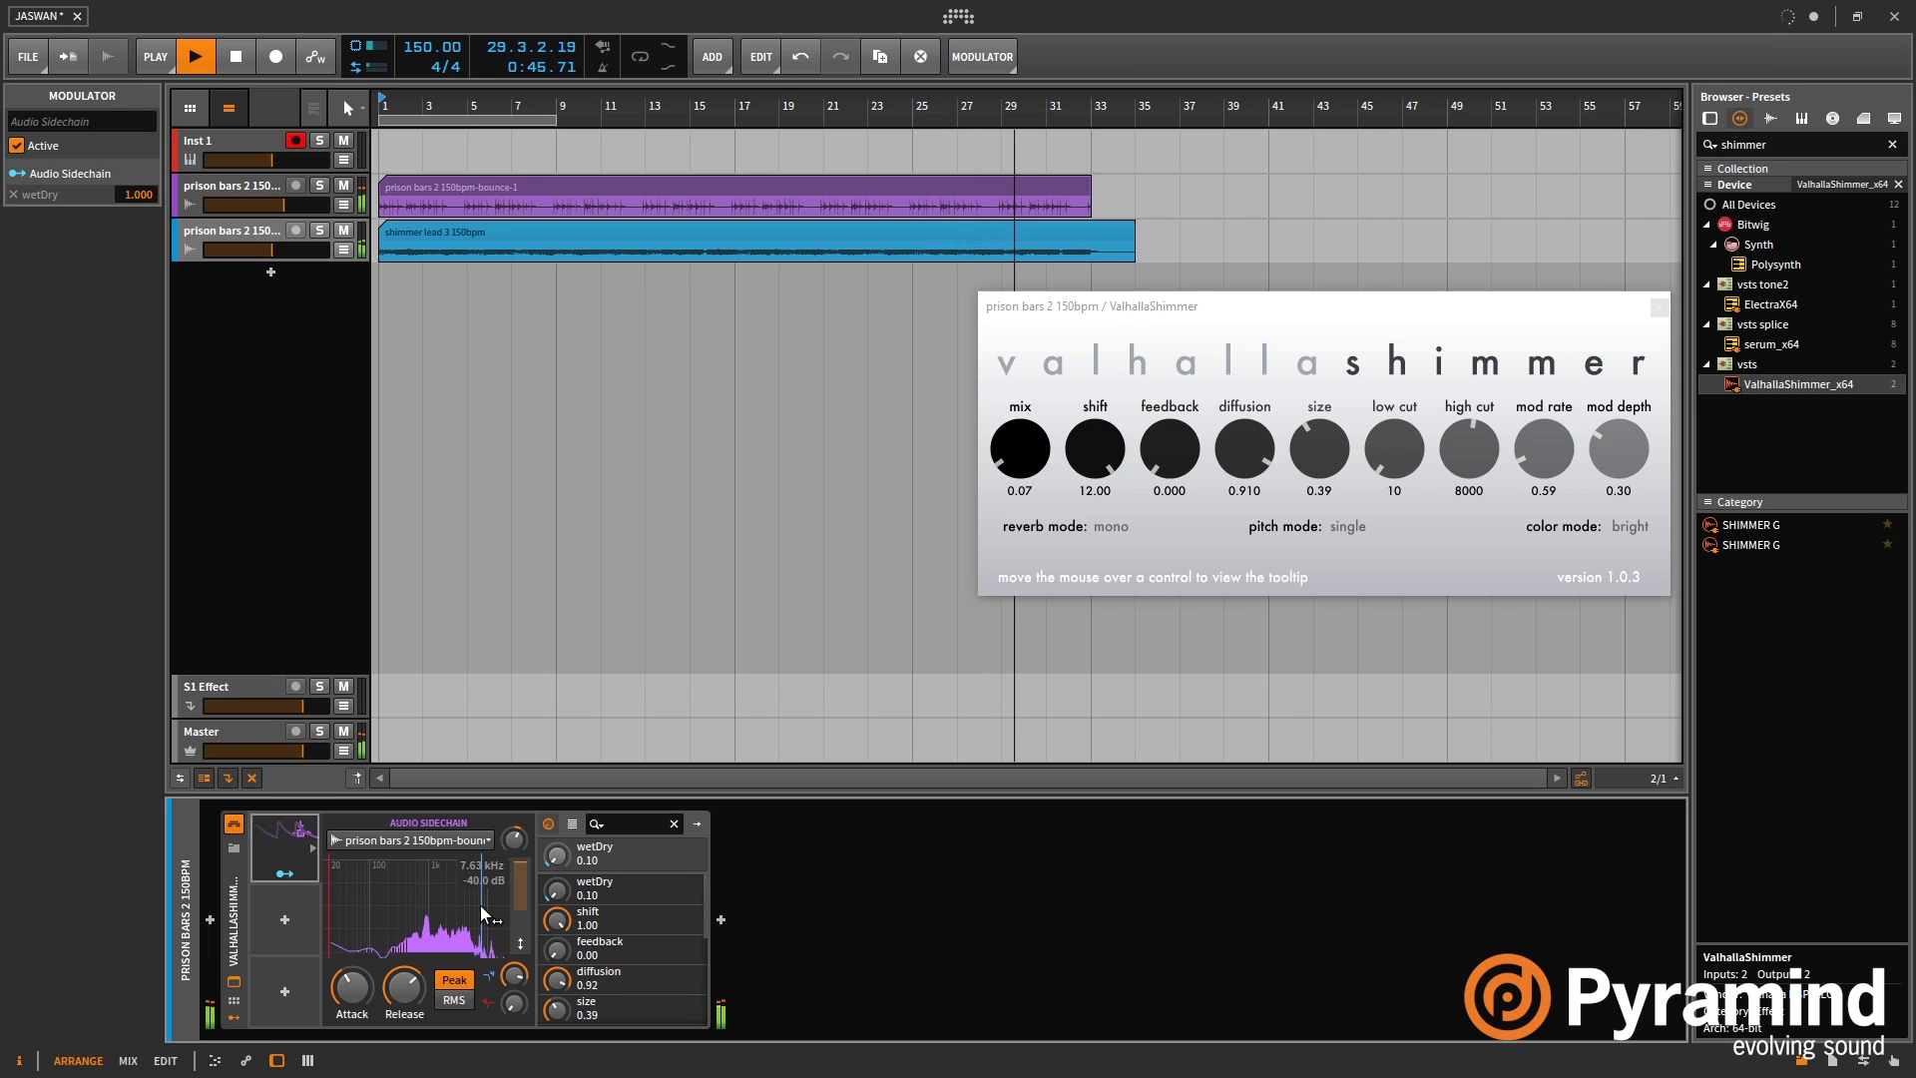
left_click_drag(480, 906, 371, 898)
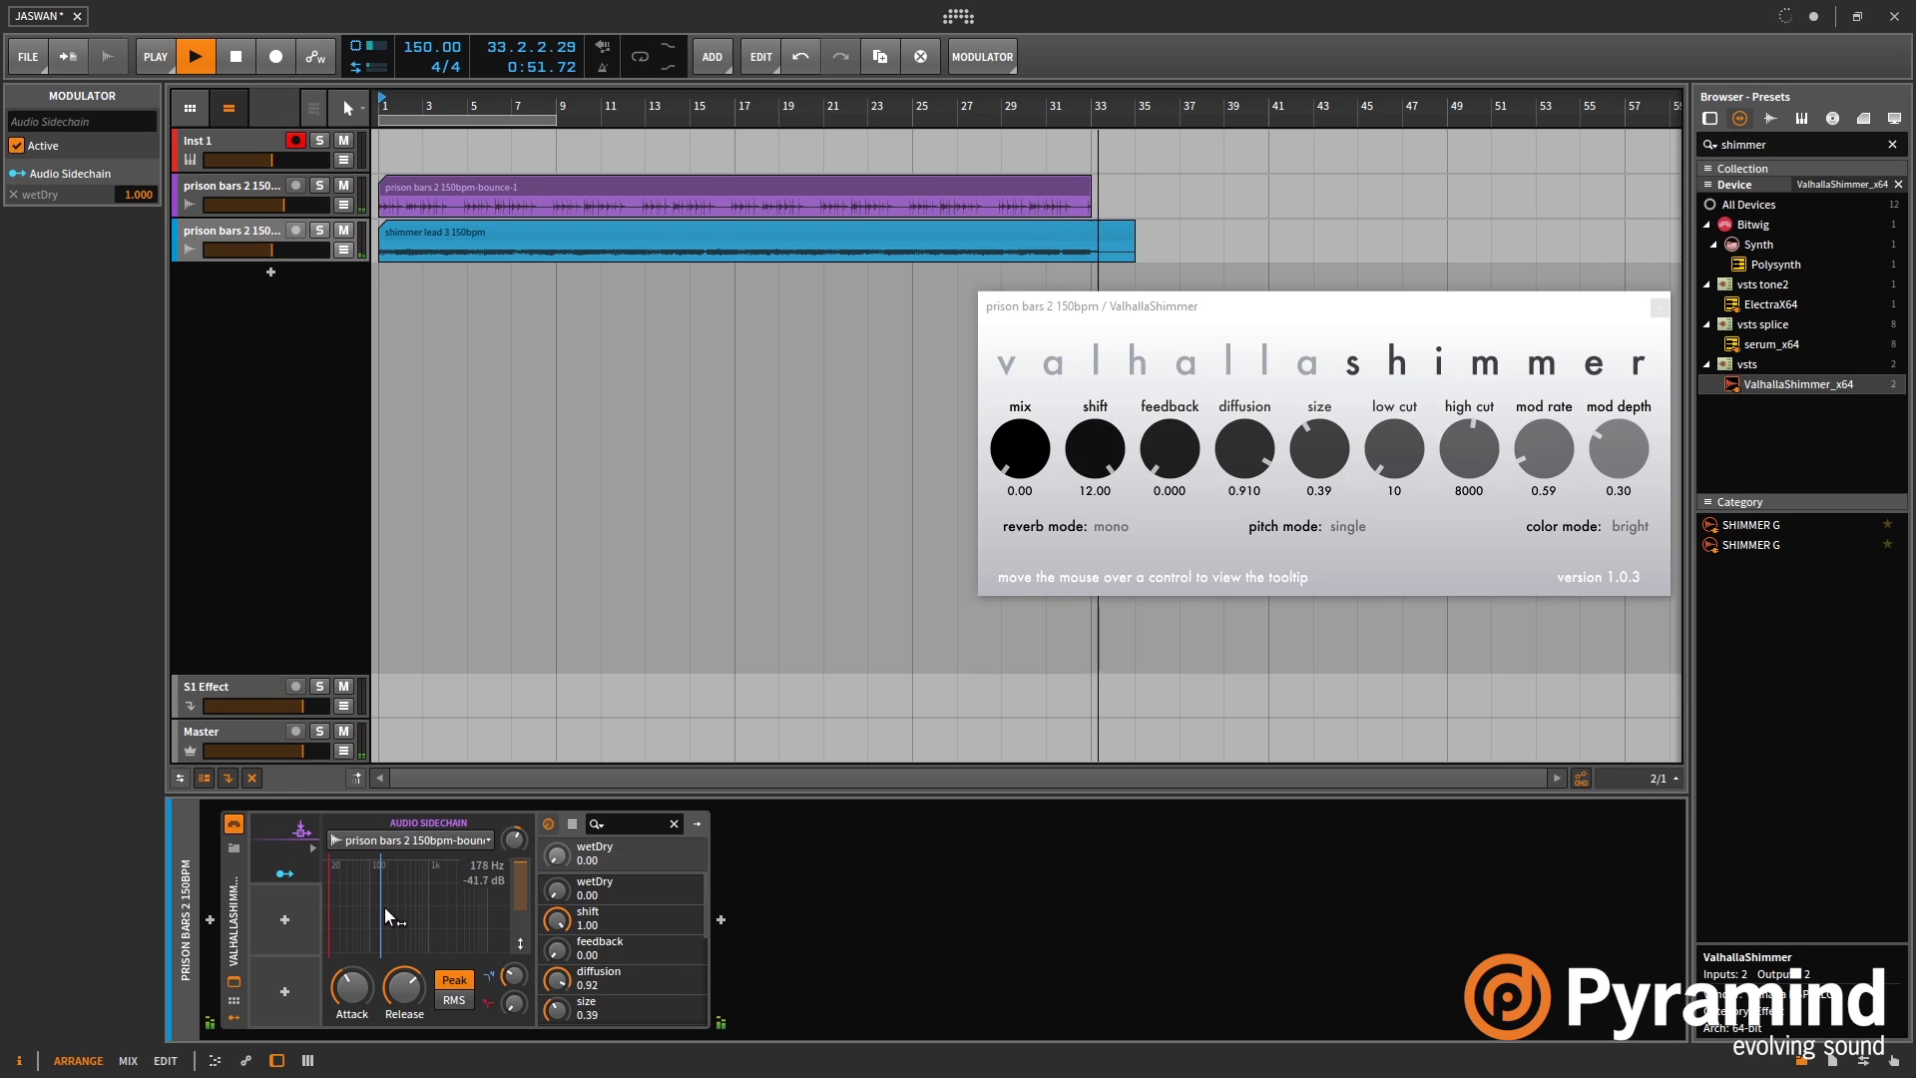
left_click(590, 401)
key("space")
key("space")
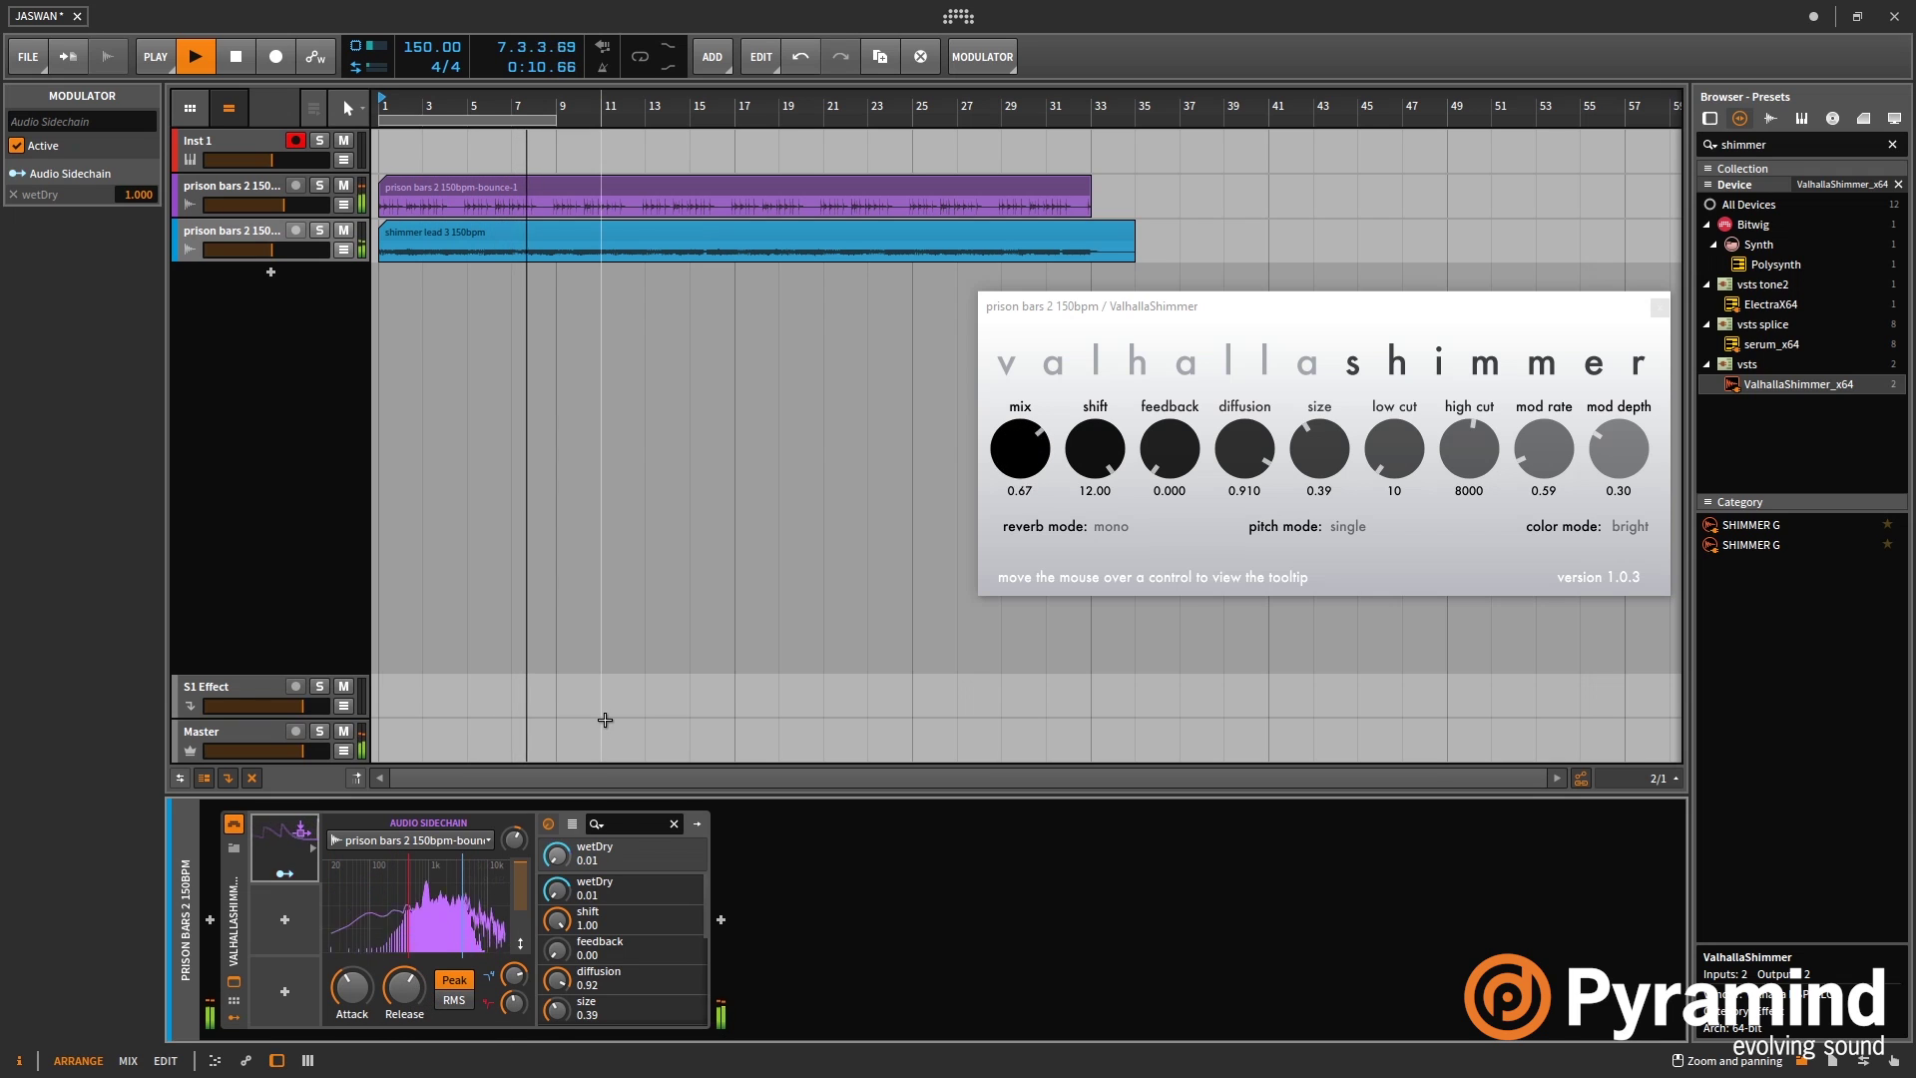
key("space")
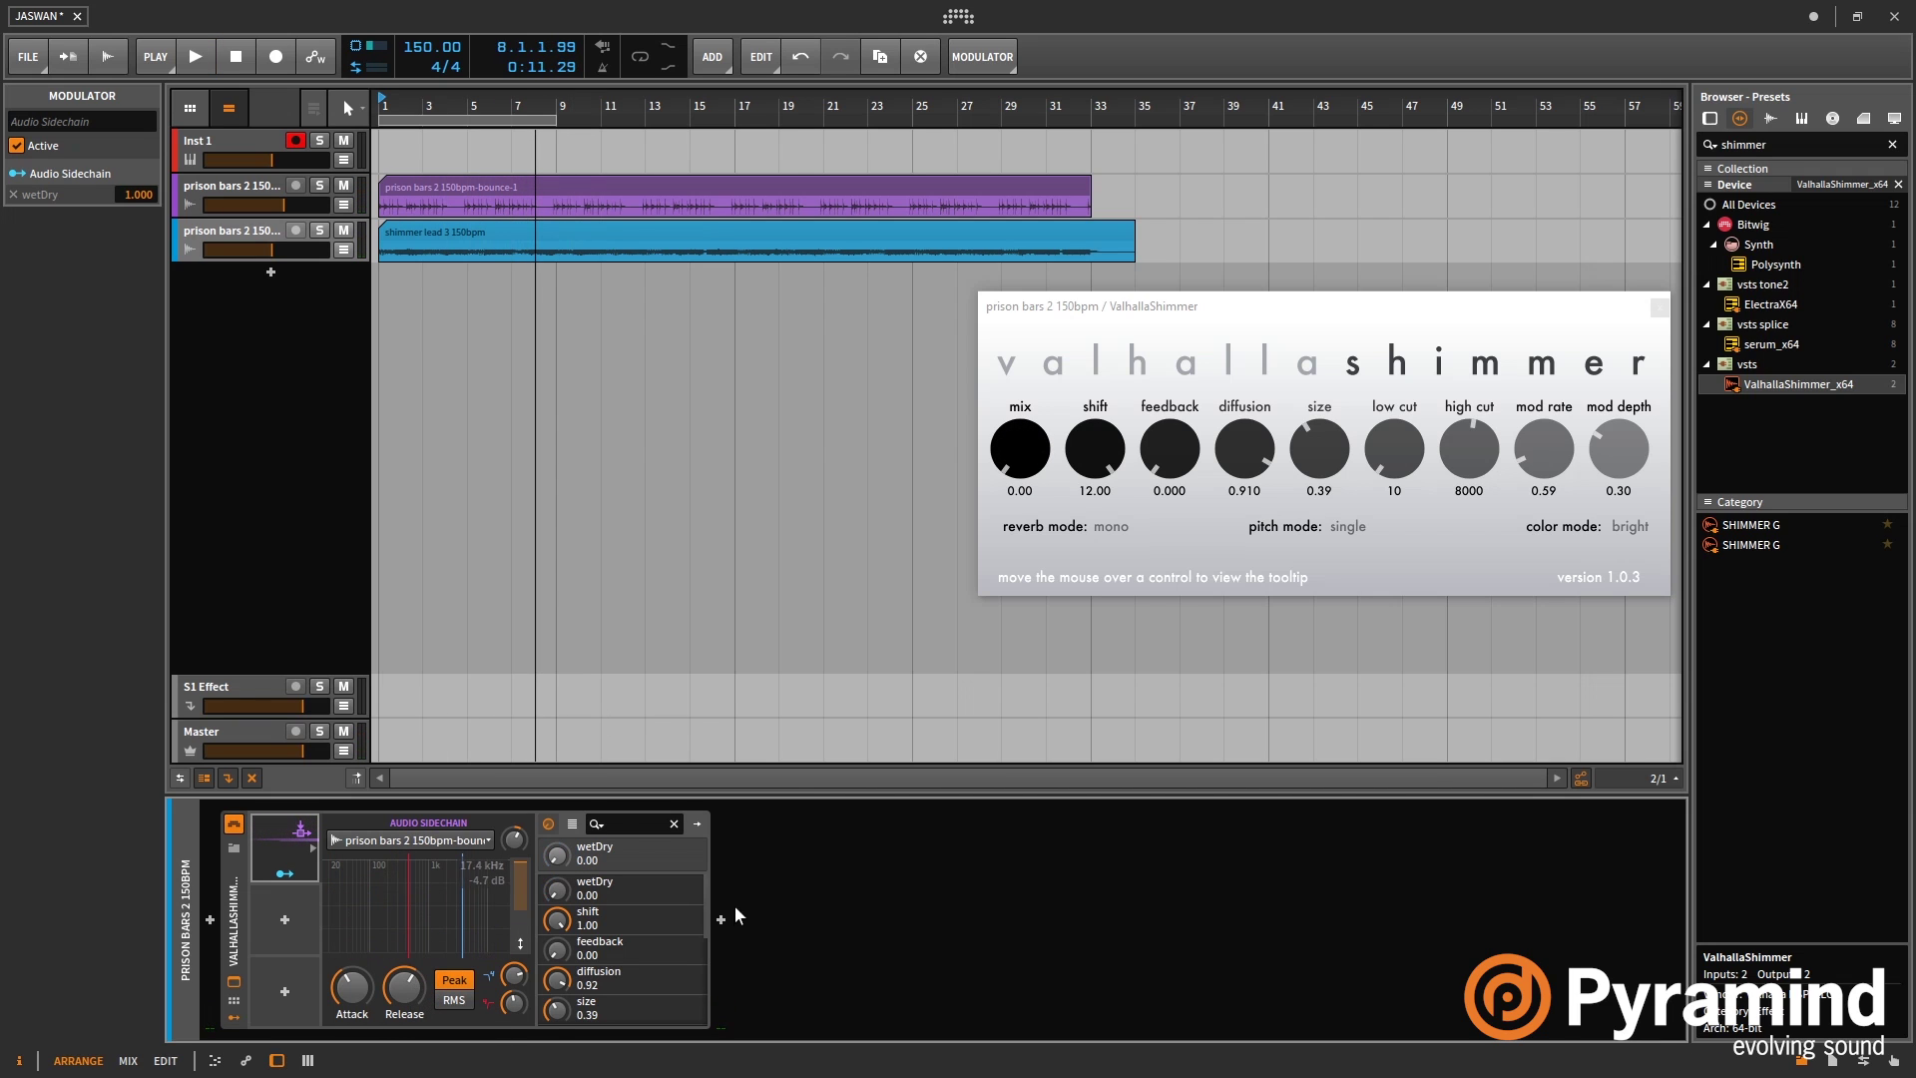
- Close ValhallaShimmer, add FM8 as an instrument track, mute both audio tracks and delete empty Inst 1
left_click(1657, 308)
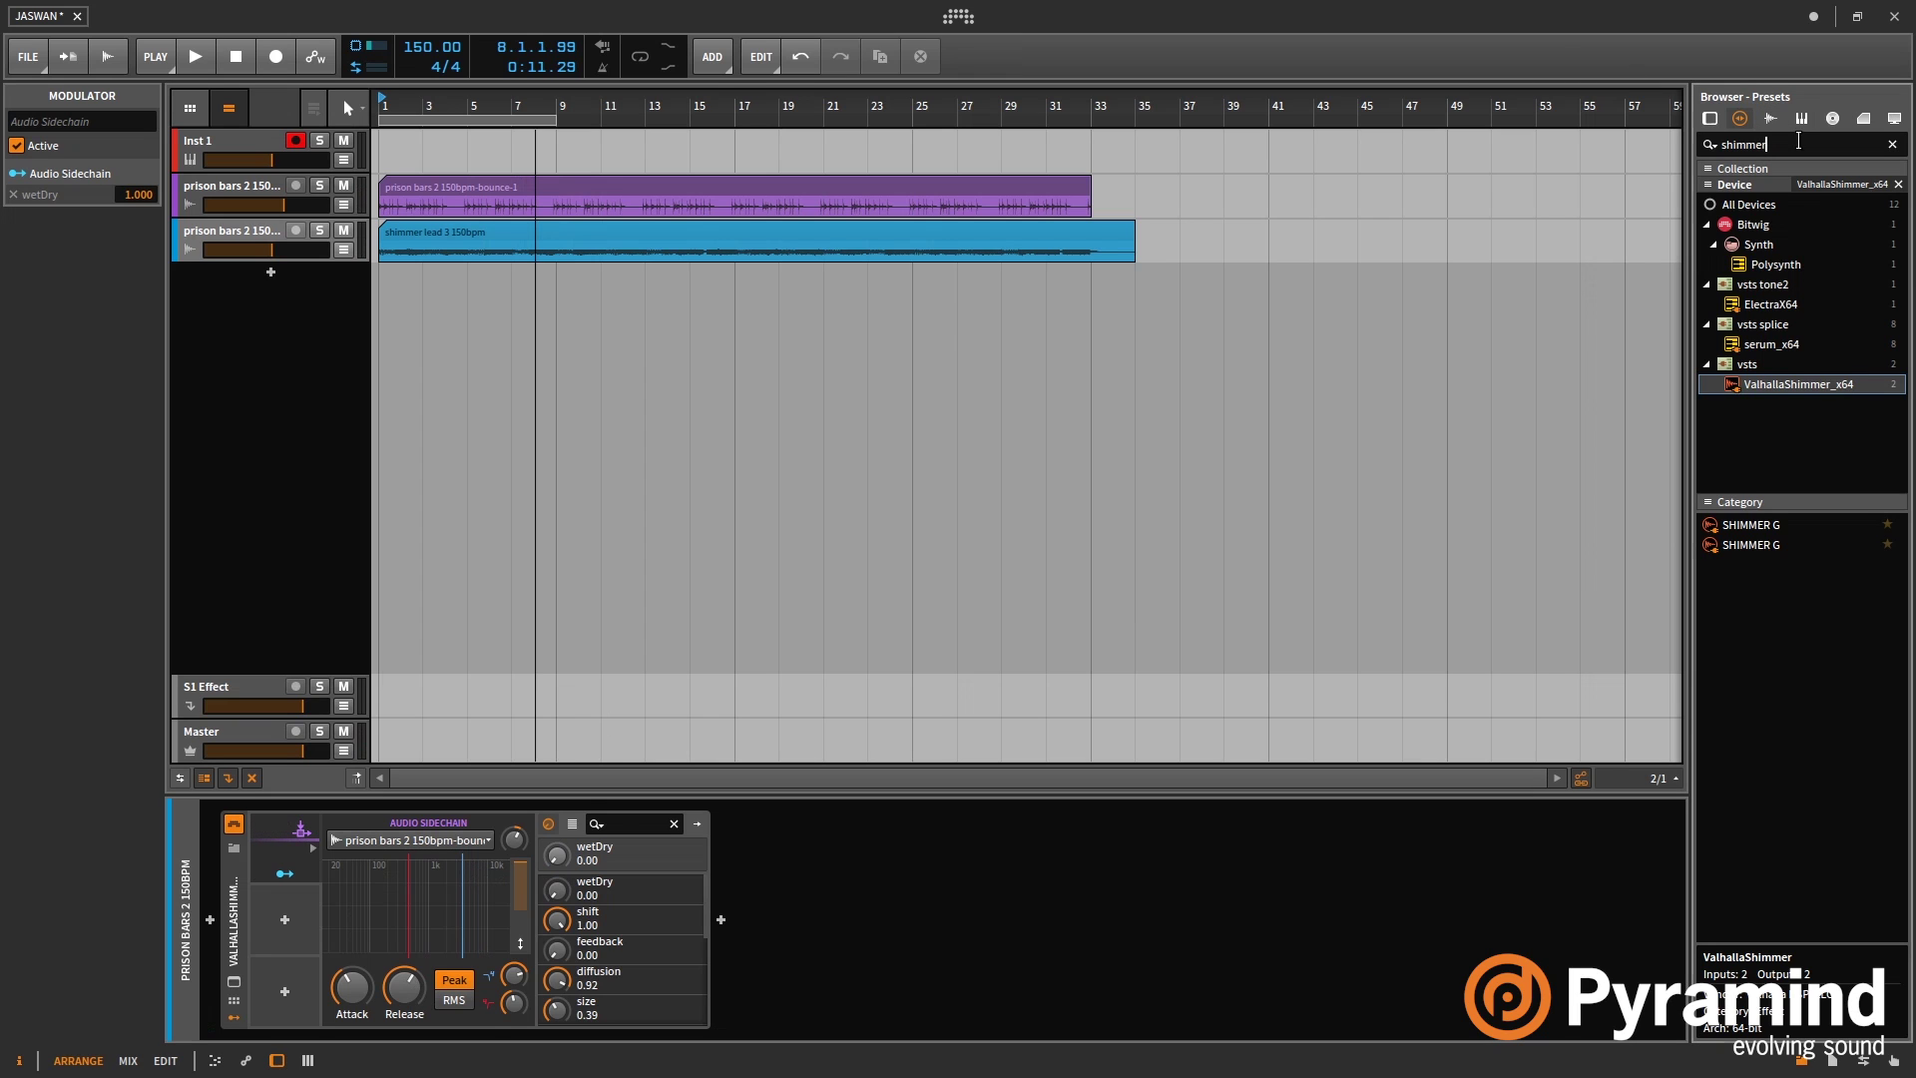
type("fm8")
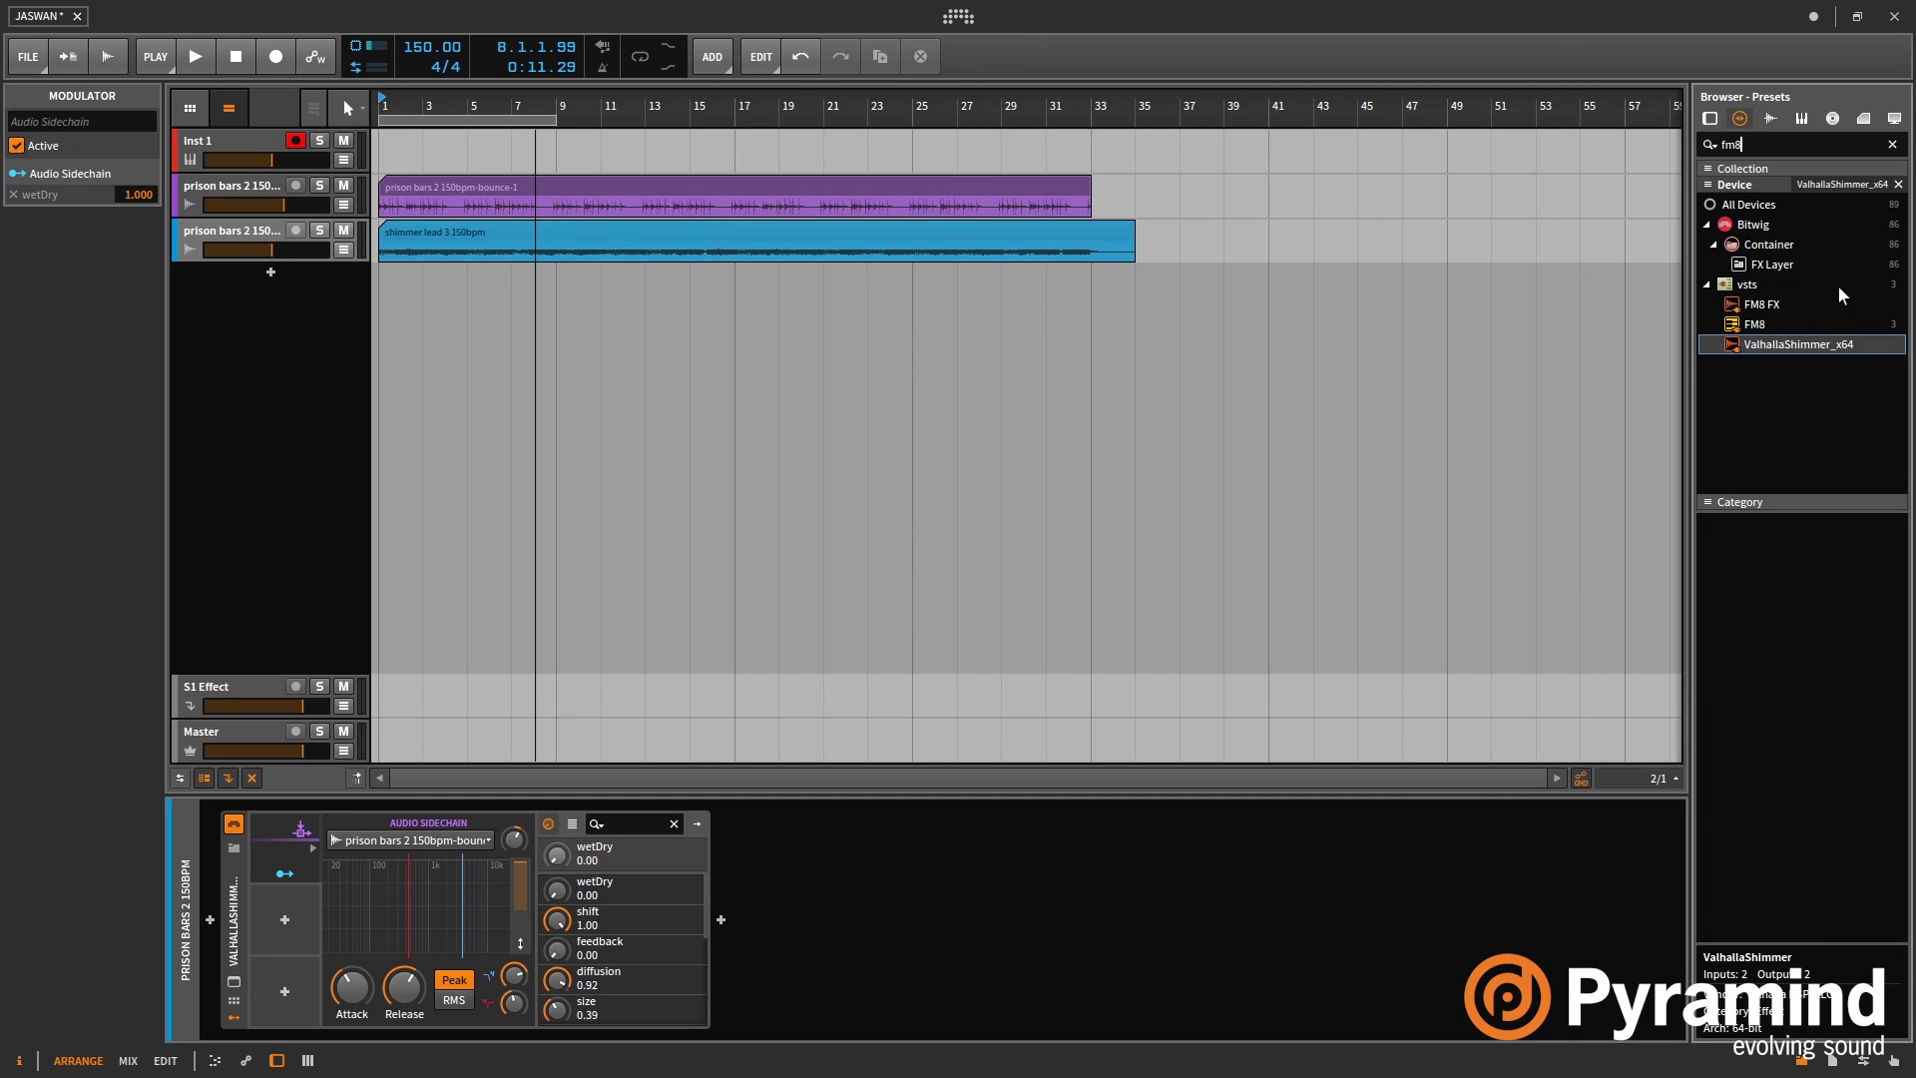
left_click_drag(1778, 321, 595, 315)
left_click(343, 229)
left_click(343, 188)
left_click(241, 137)
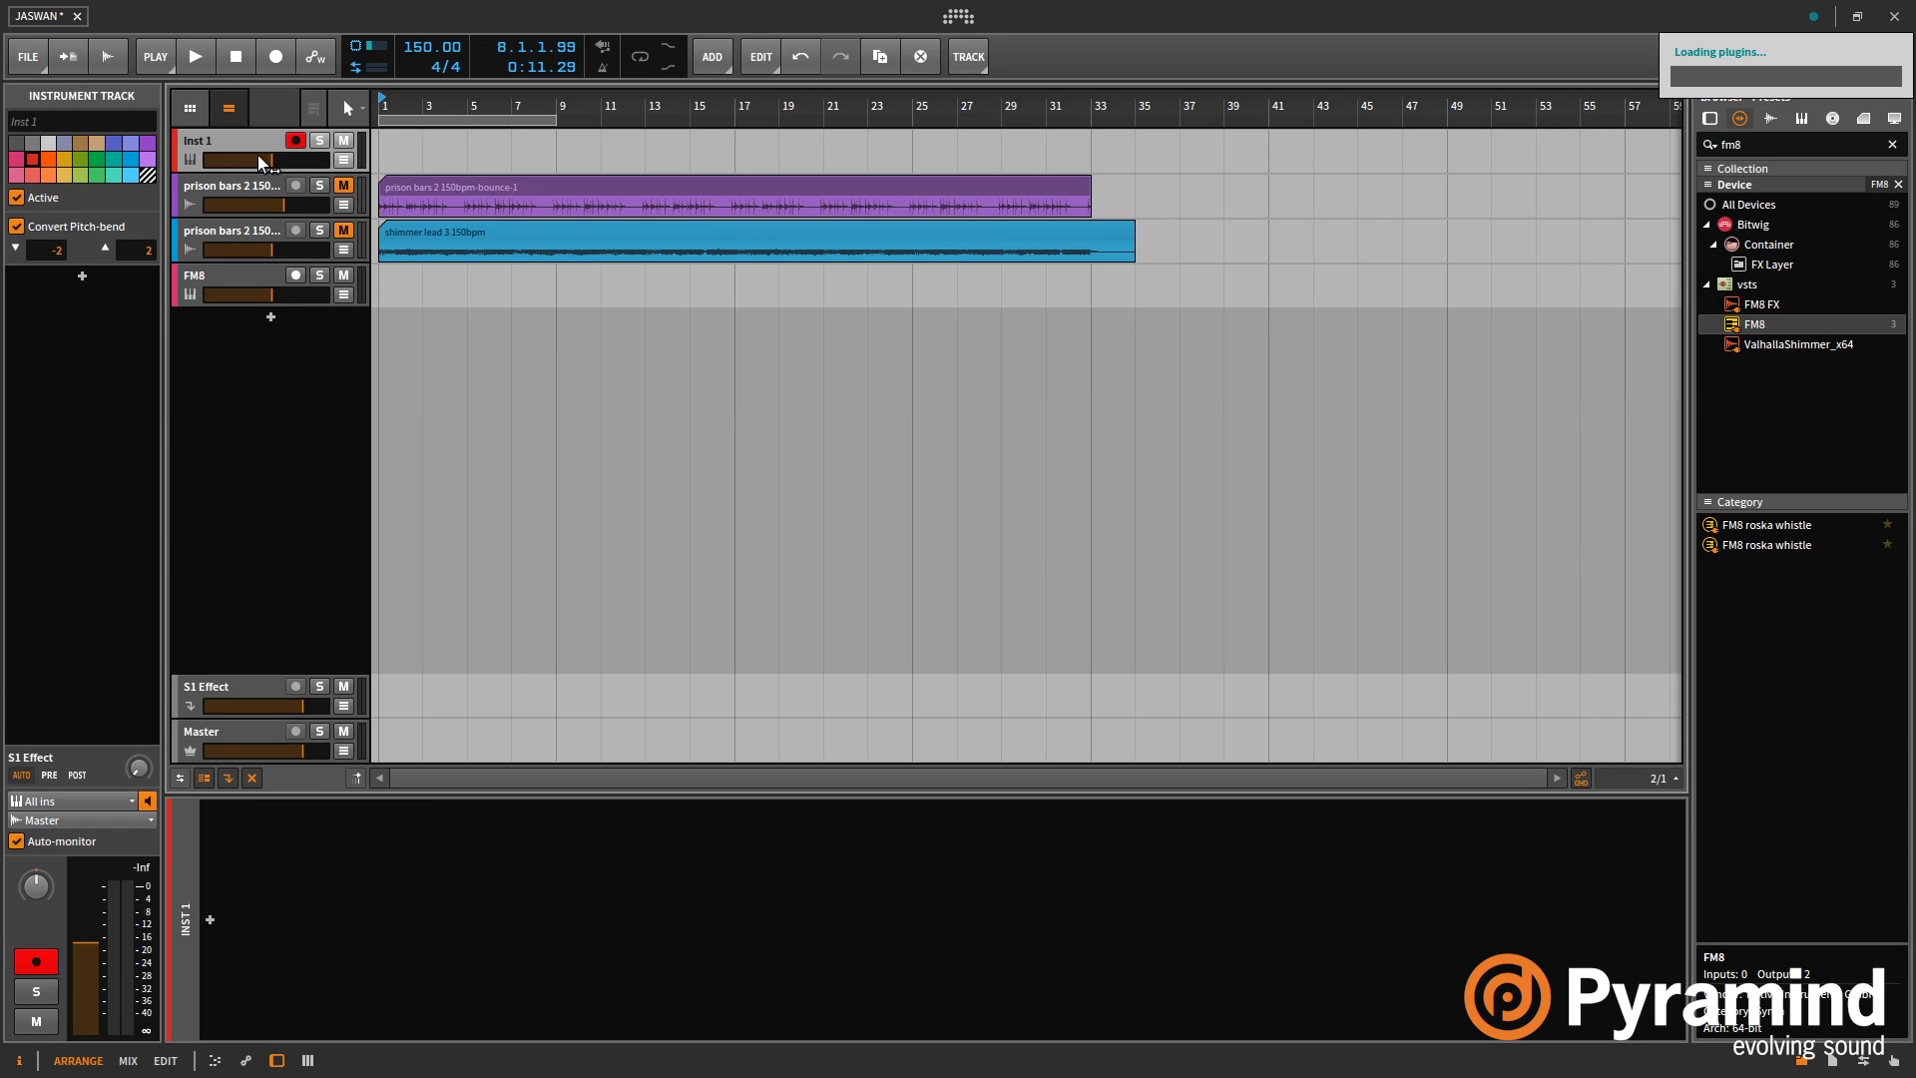
key("Delete")
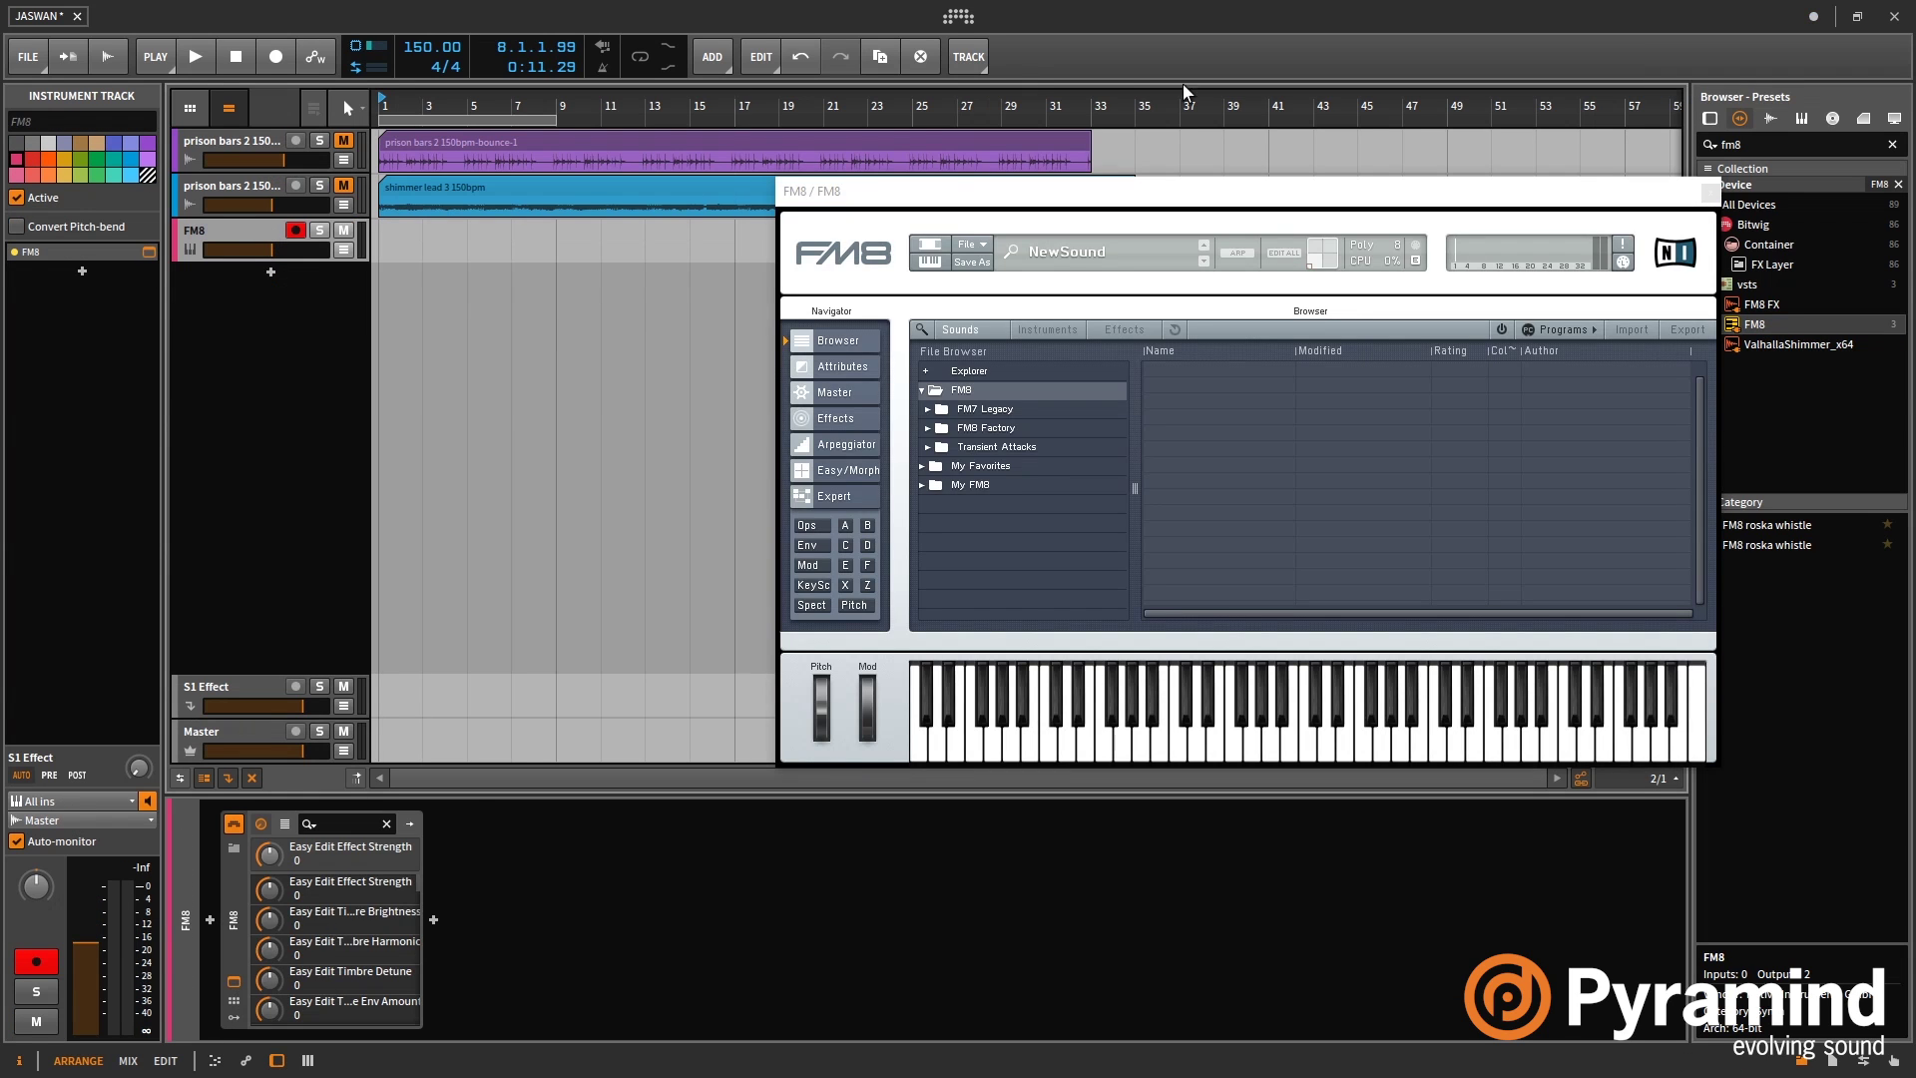
- Load the SHARK simple pole patch into FM8
left_click(970, 243)
left_click(997, 279)
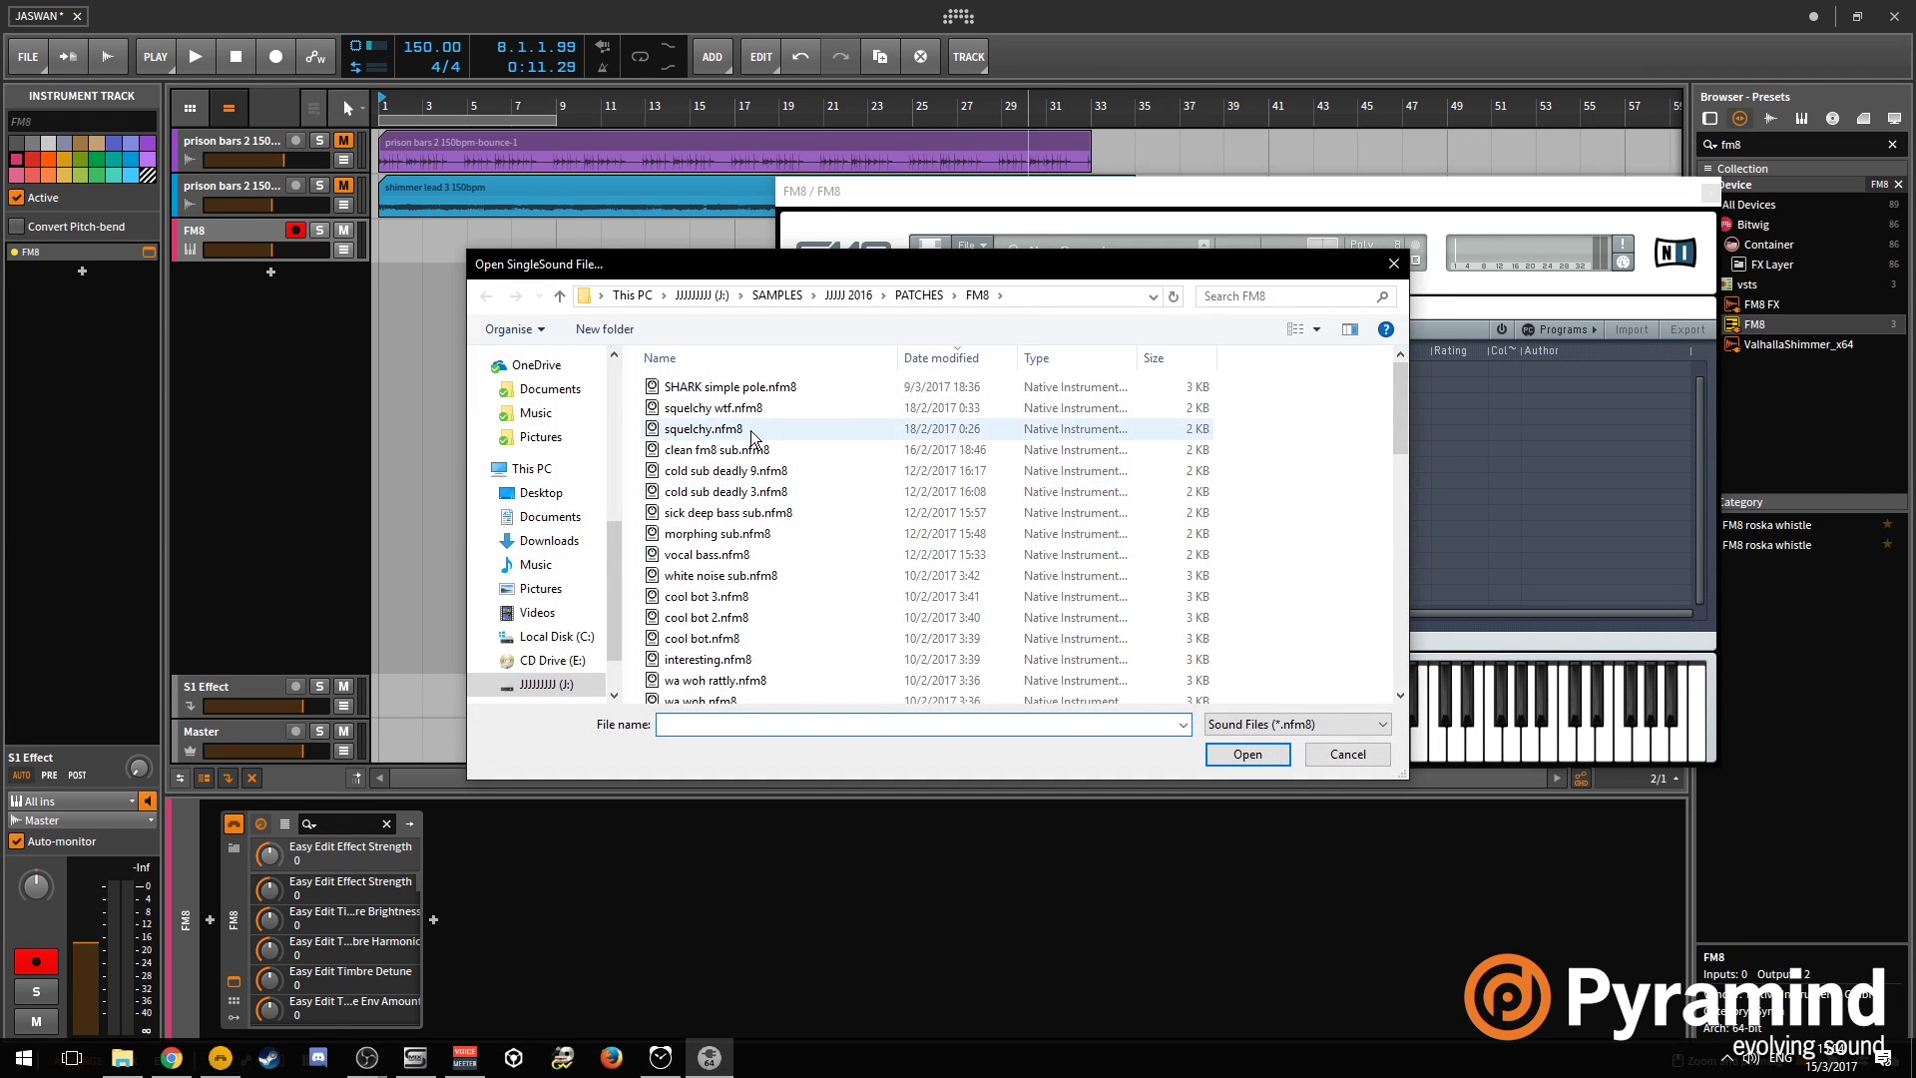
double_click(736, 387)
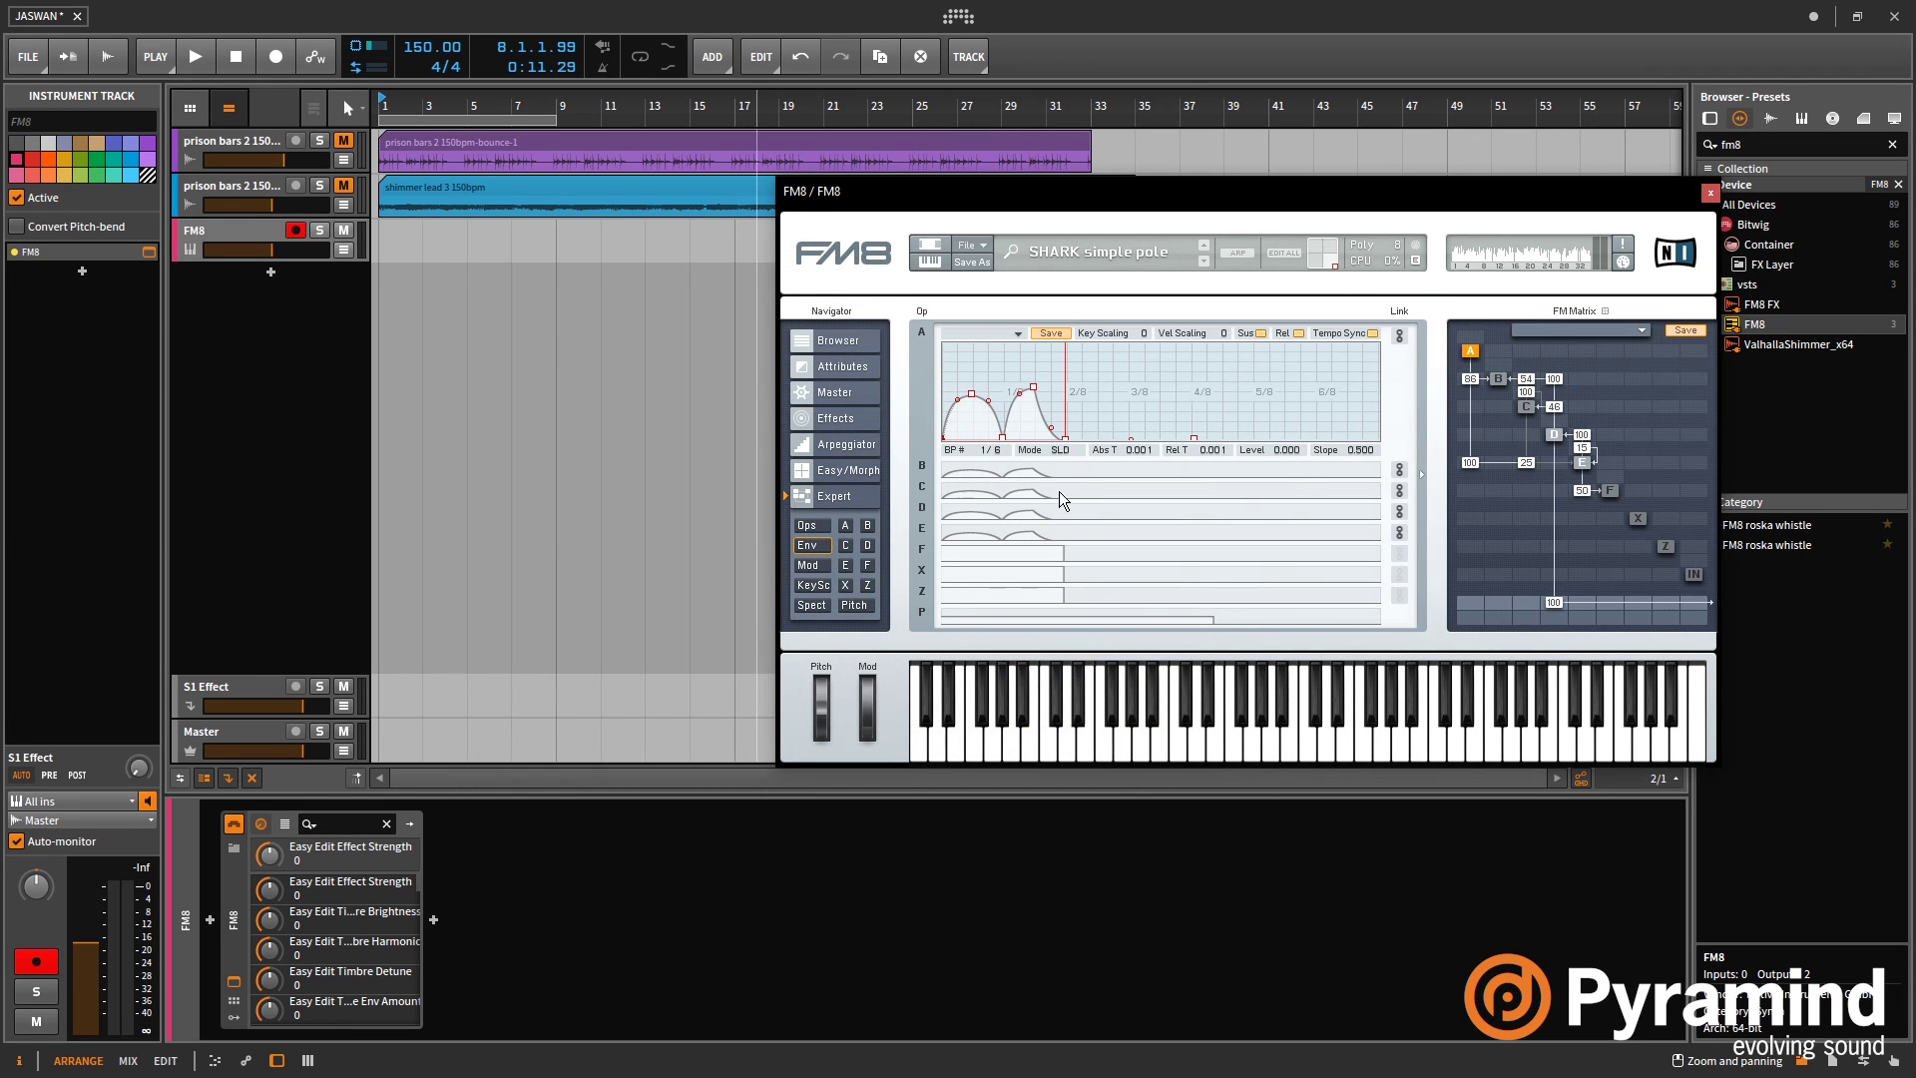
- Raise the FM8 track's volume and show FM8's Modulation Matrix with its LFO settings
left_click_drag(272, 249, 311, 250)
left_click(295, 229)
left_click(296, 231)
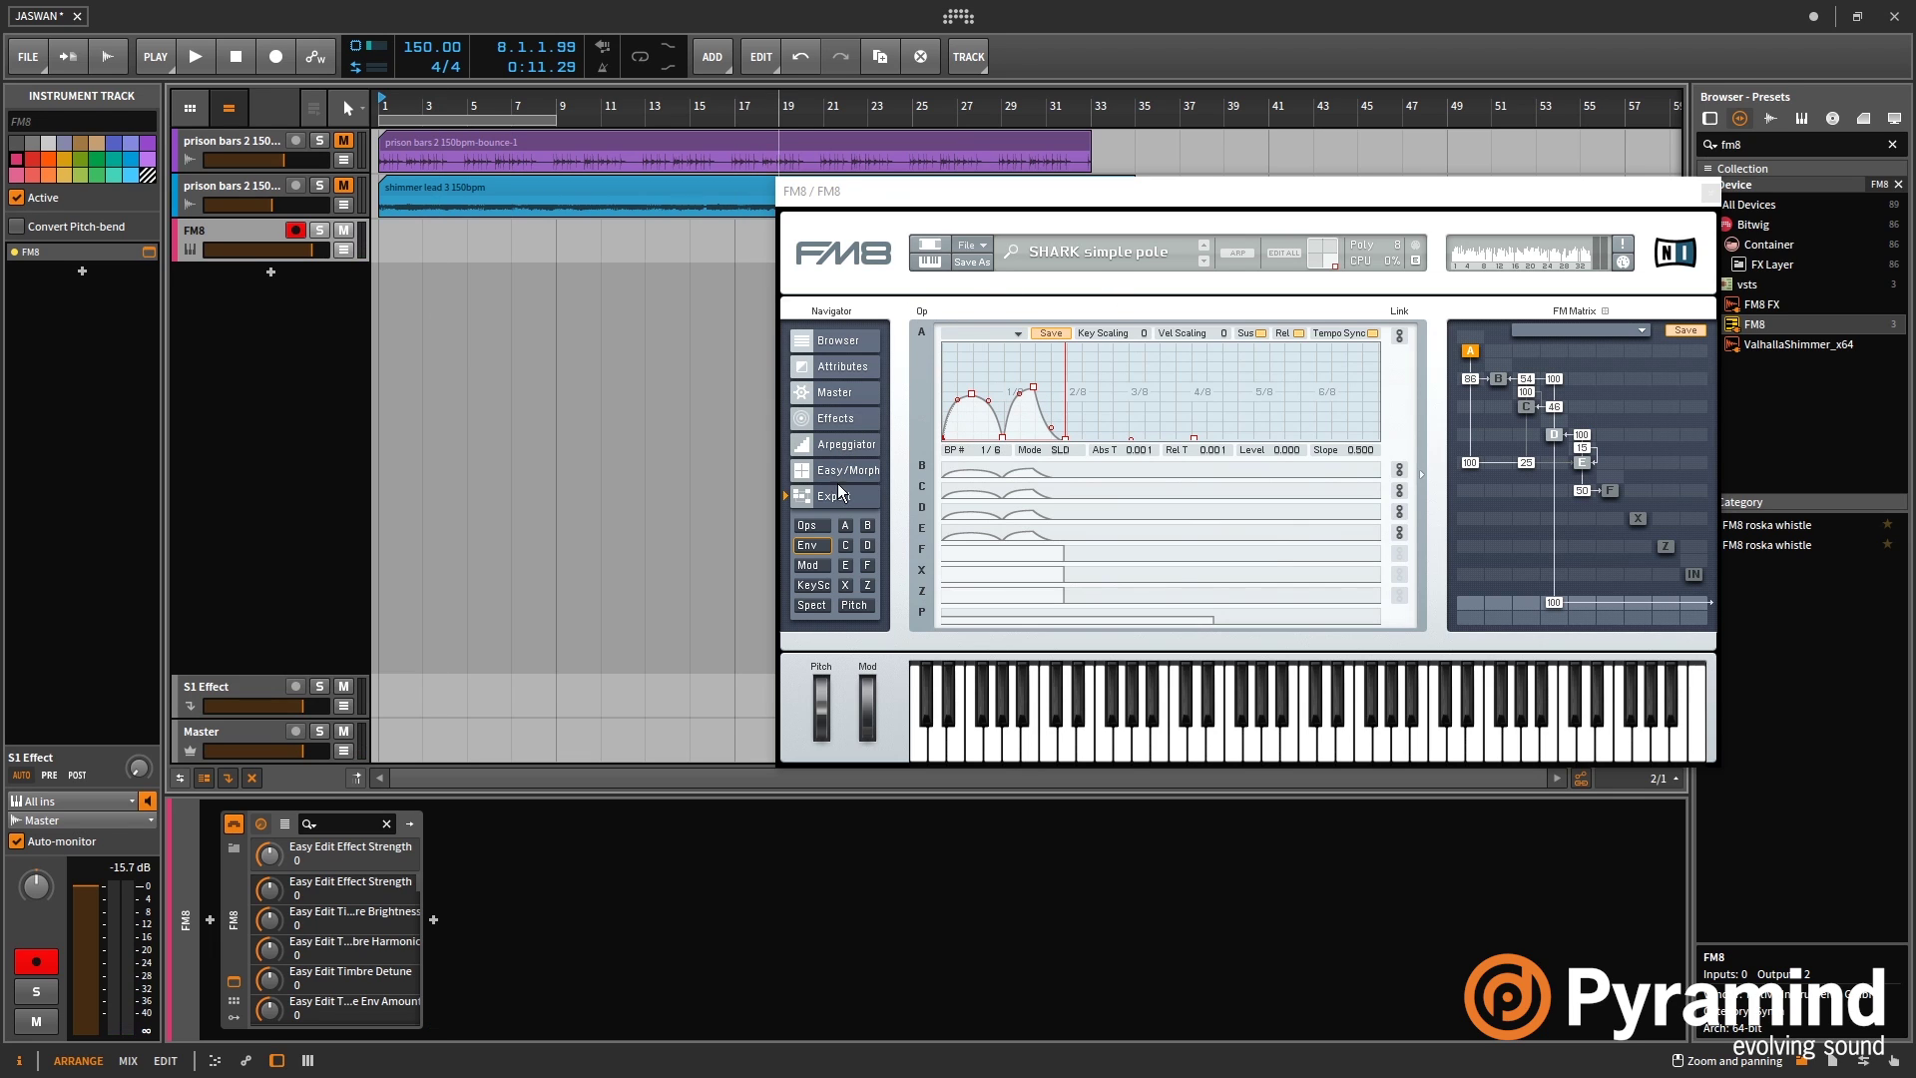
left_click(825, 564)
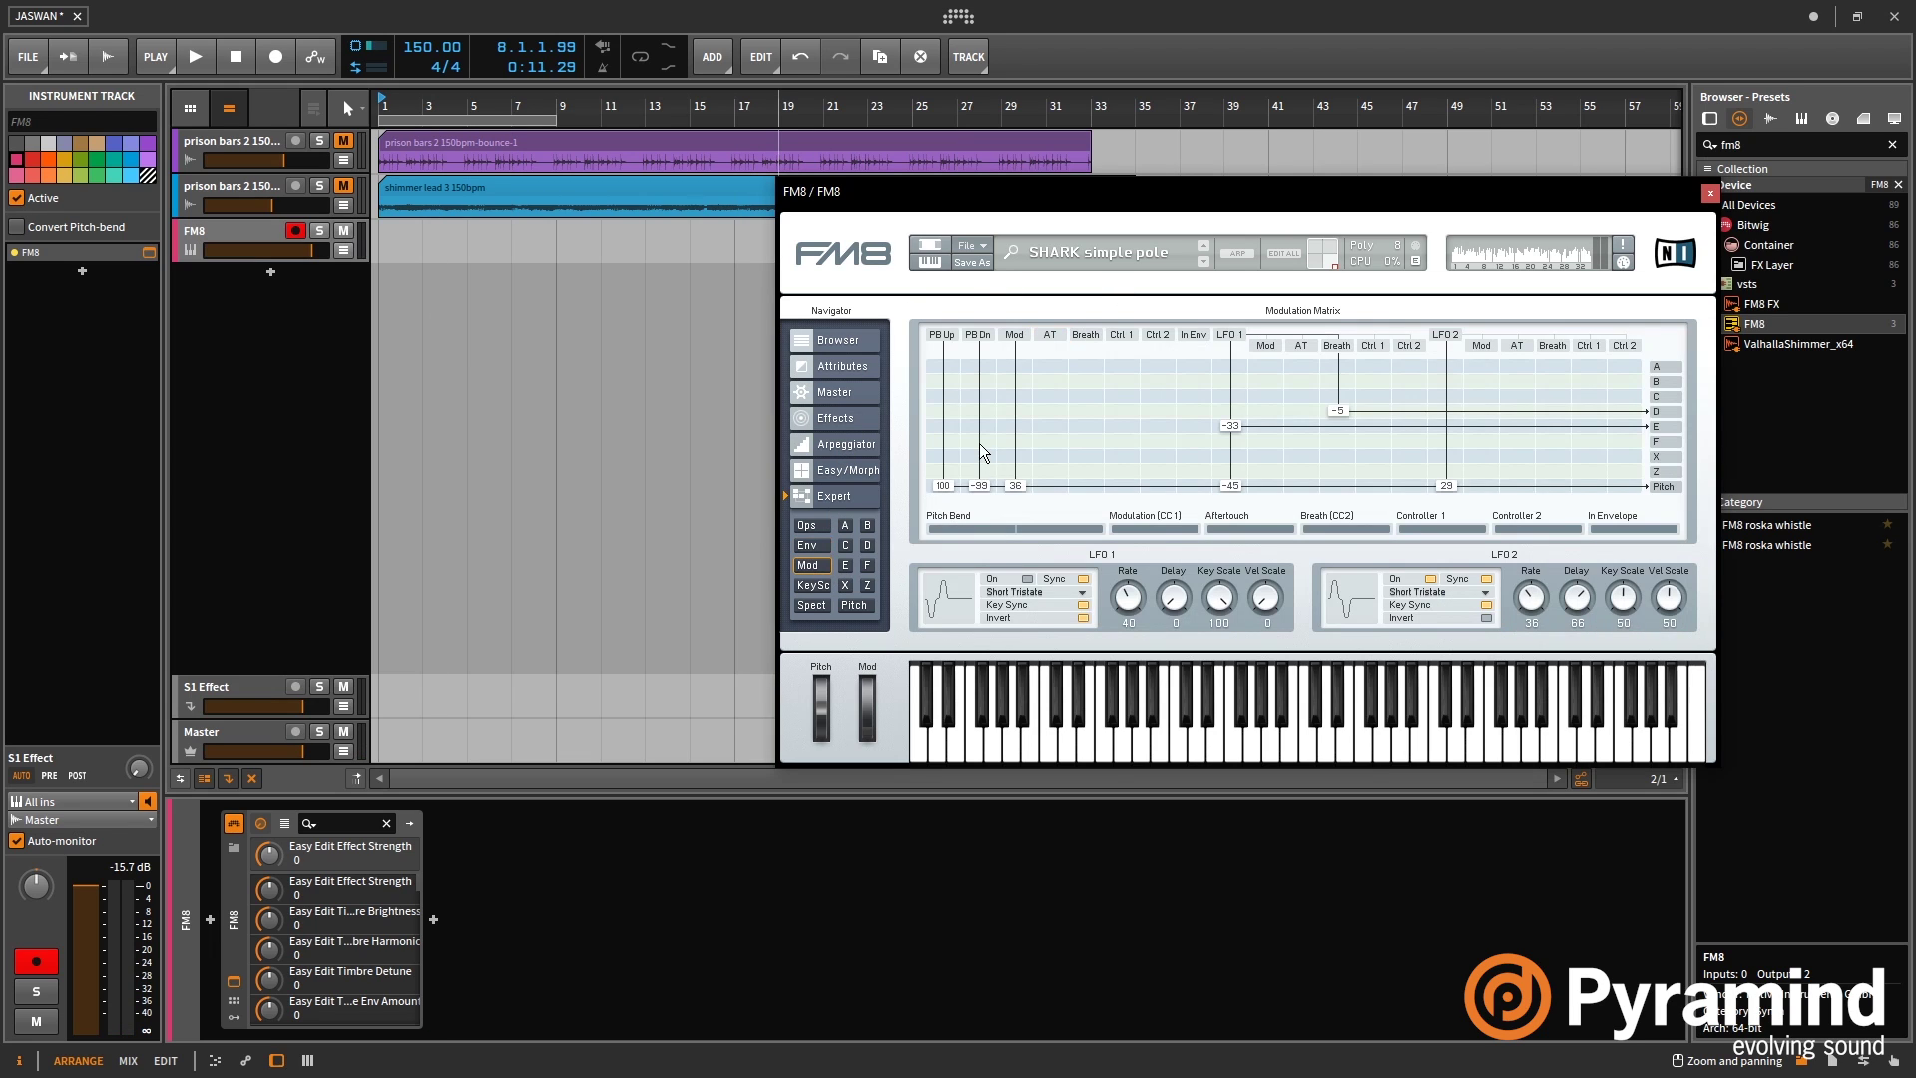
left_click_drag(316, 251, 333, 252)
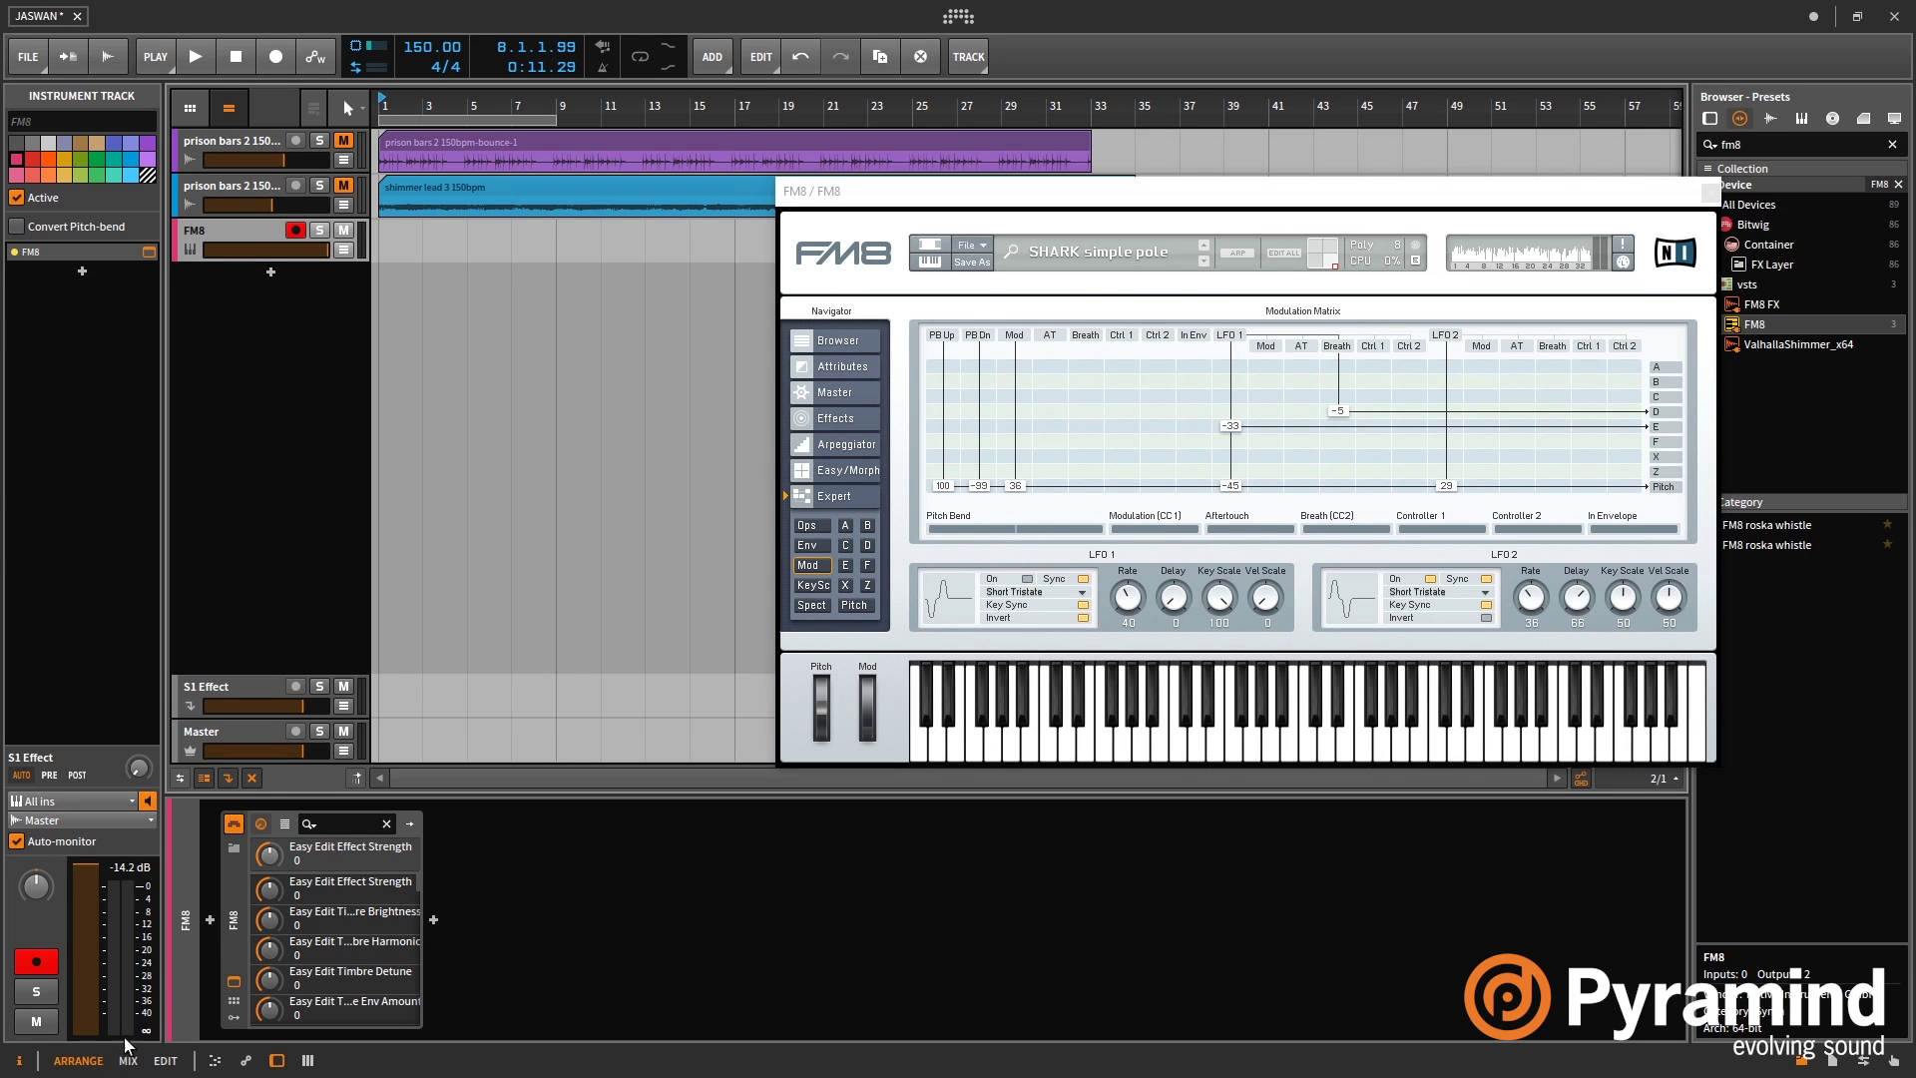
- Add a Beat LFO to FM8 modulating Master Volume at full depth
left_click(232, 1017)
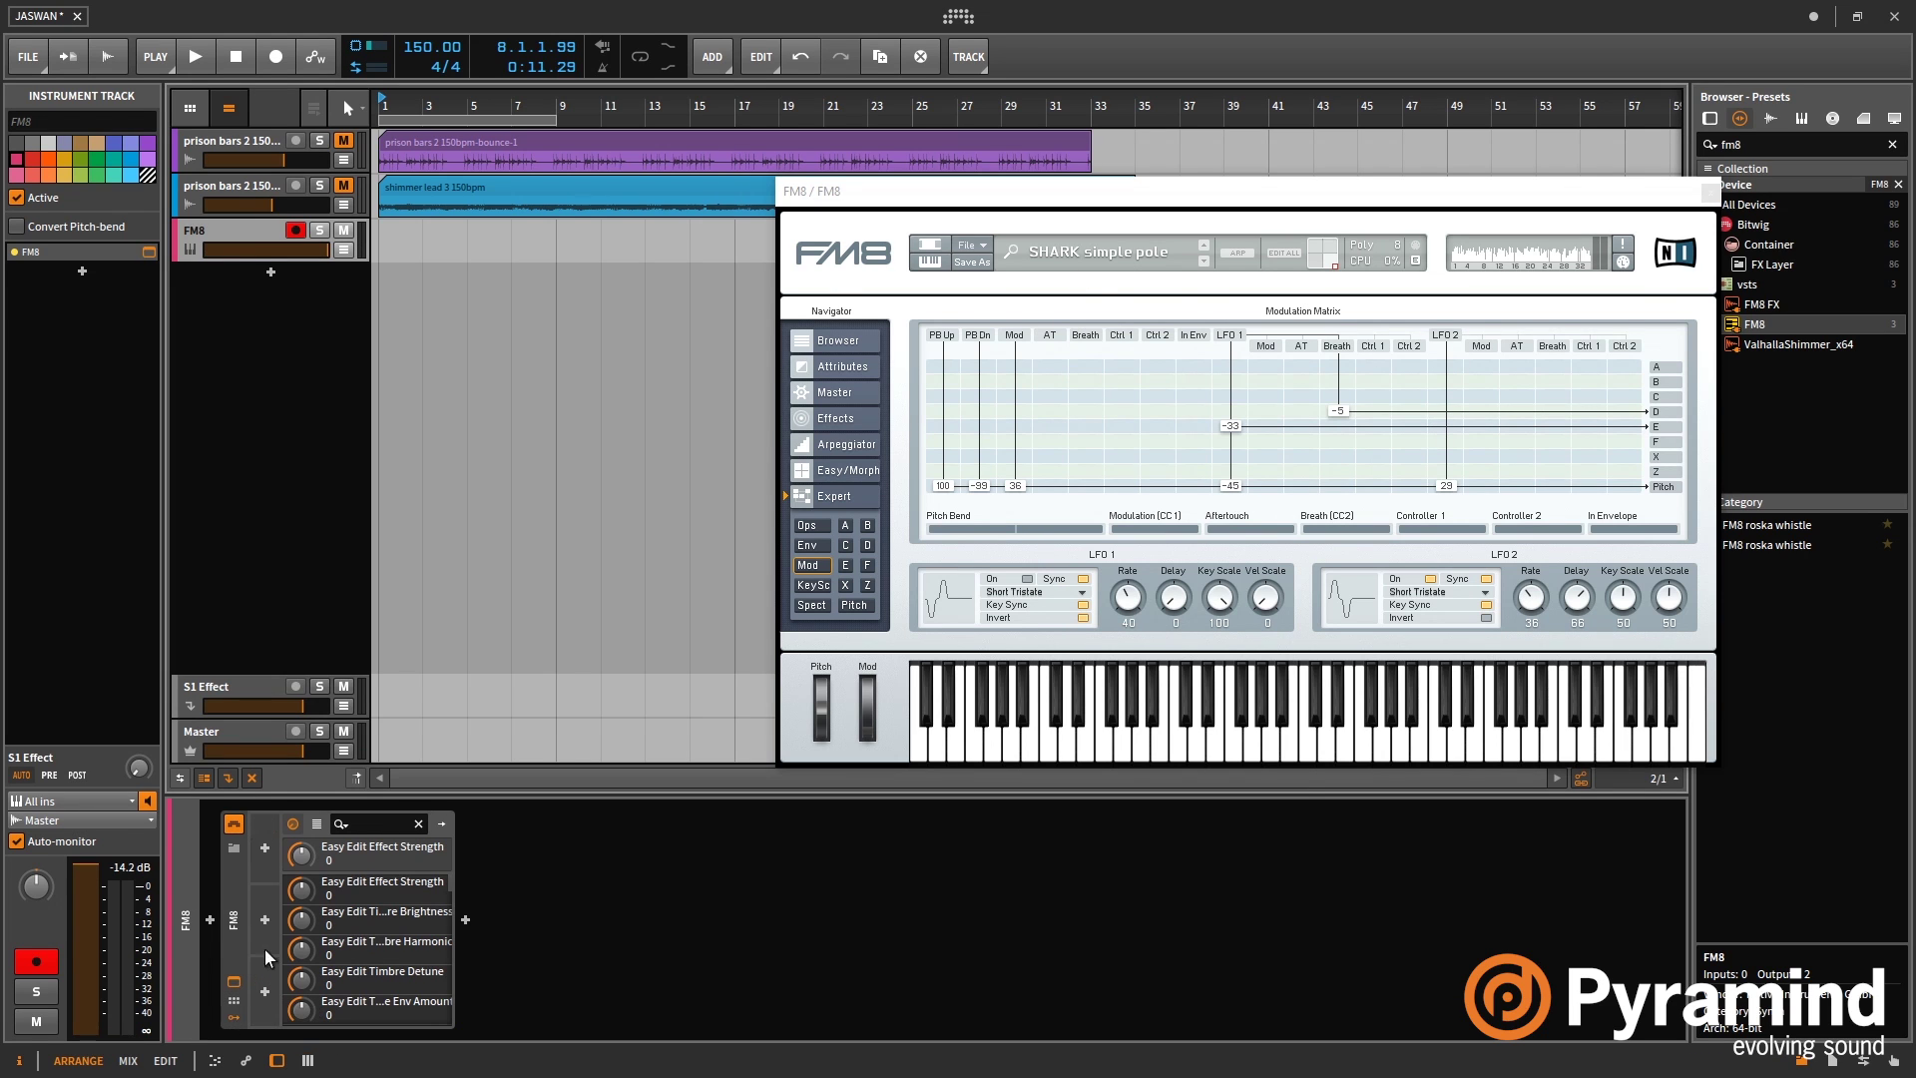
left_click(264, 848)
double_click(1242, 267)
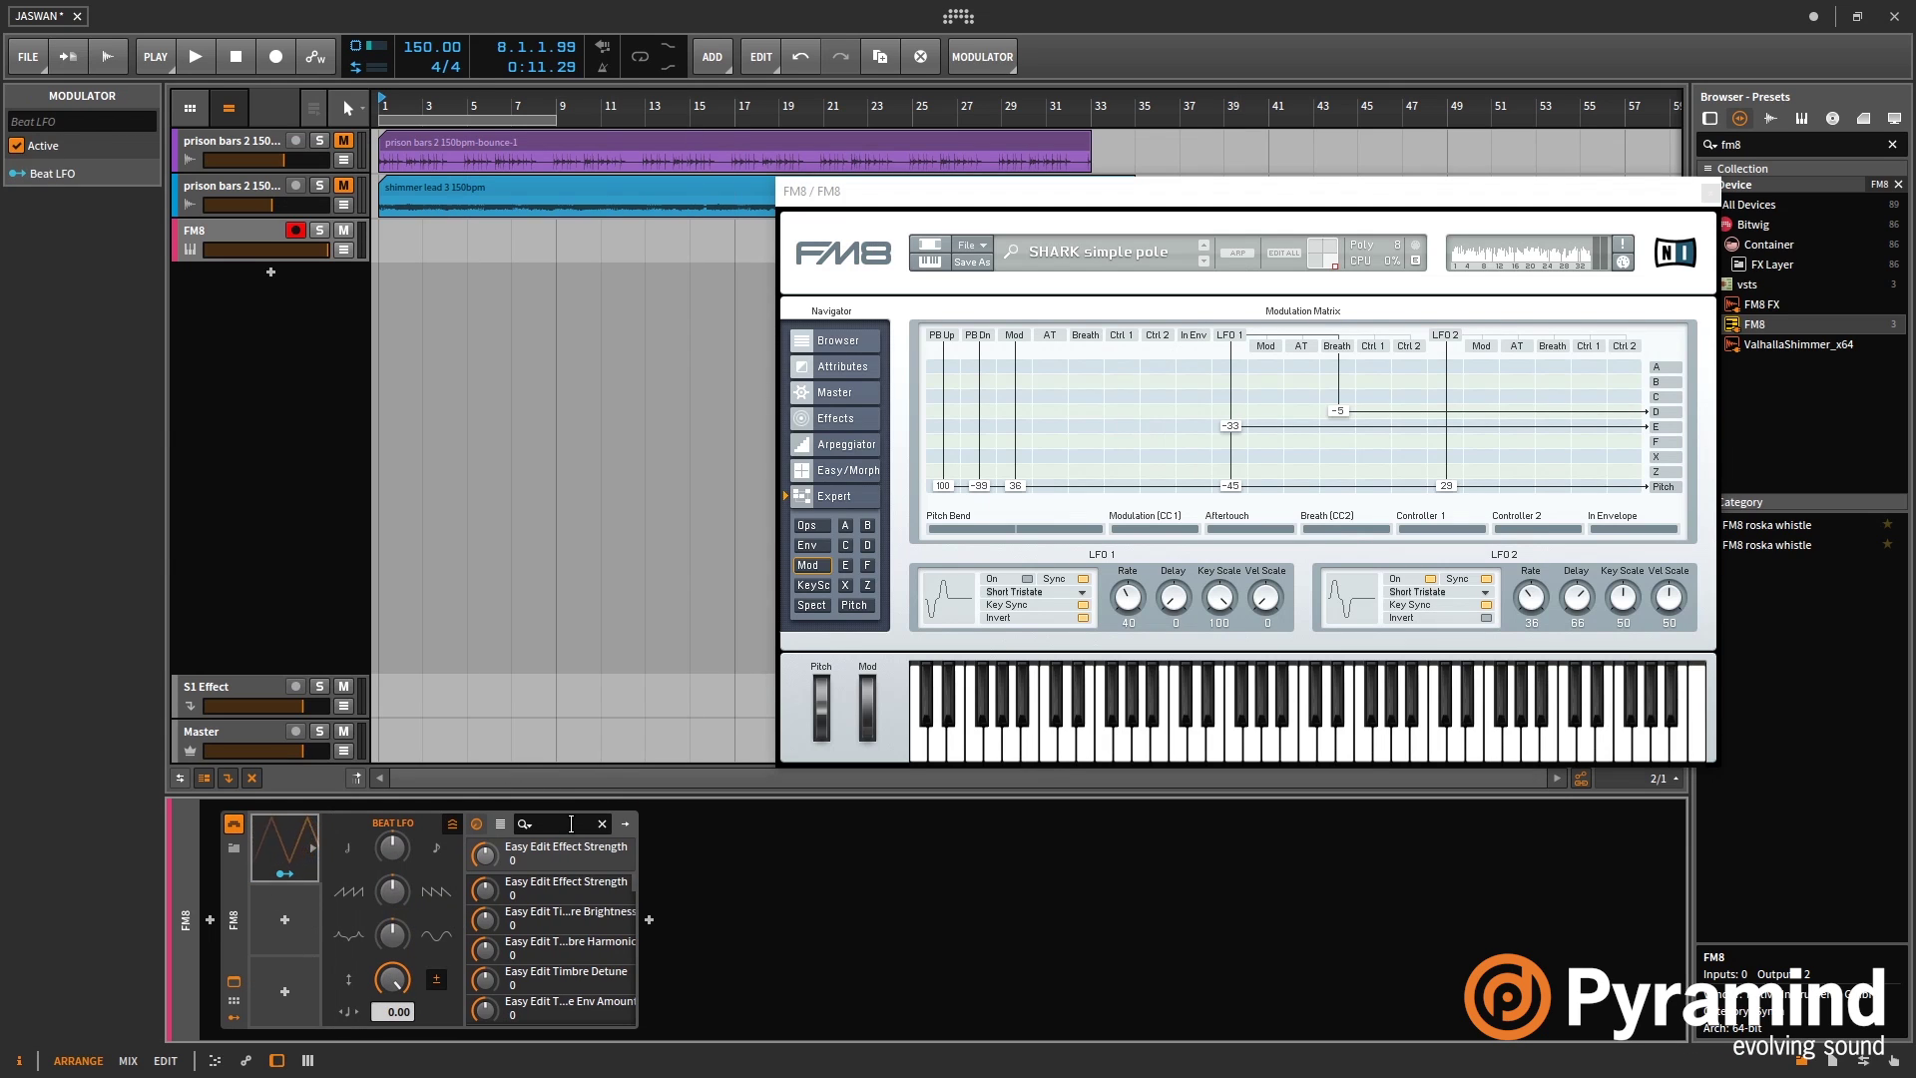
left_click(555, 823)
type("master")
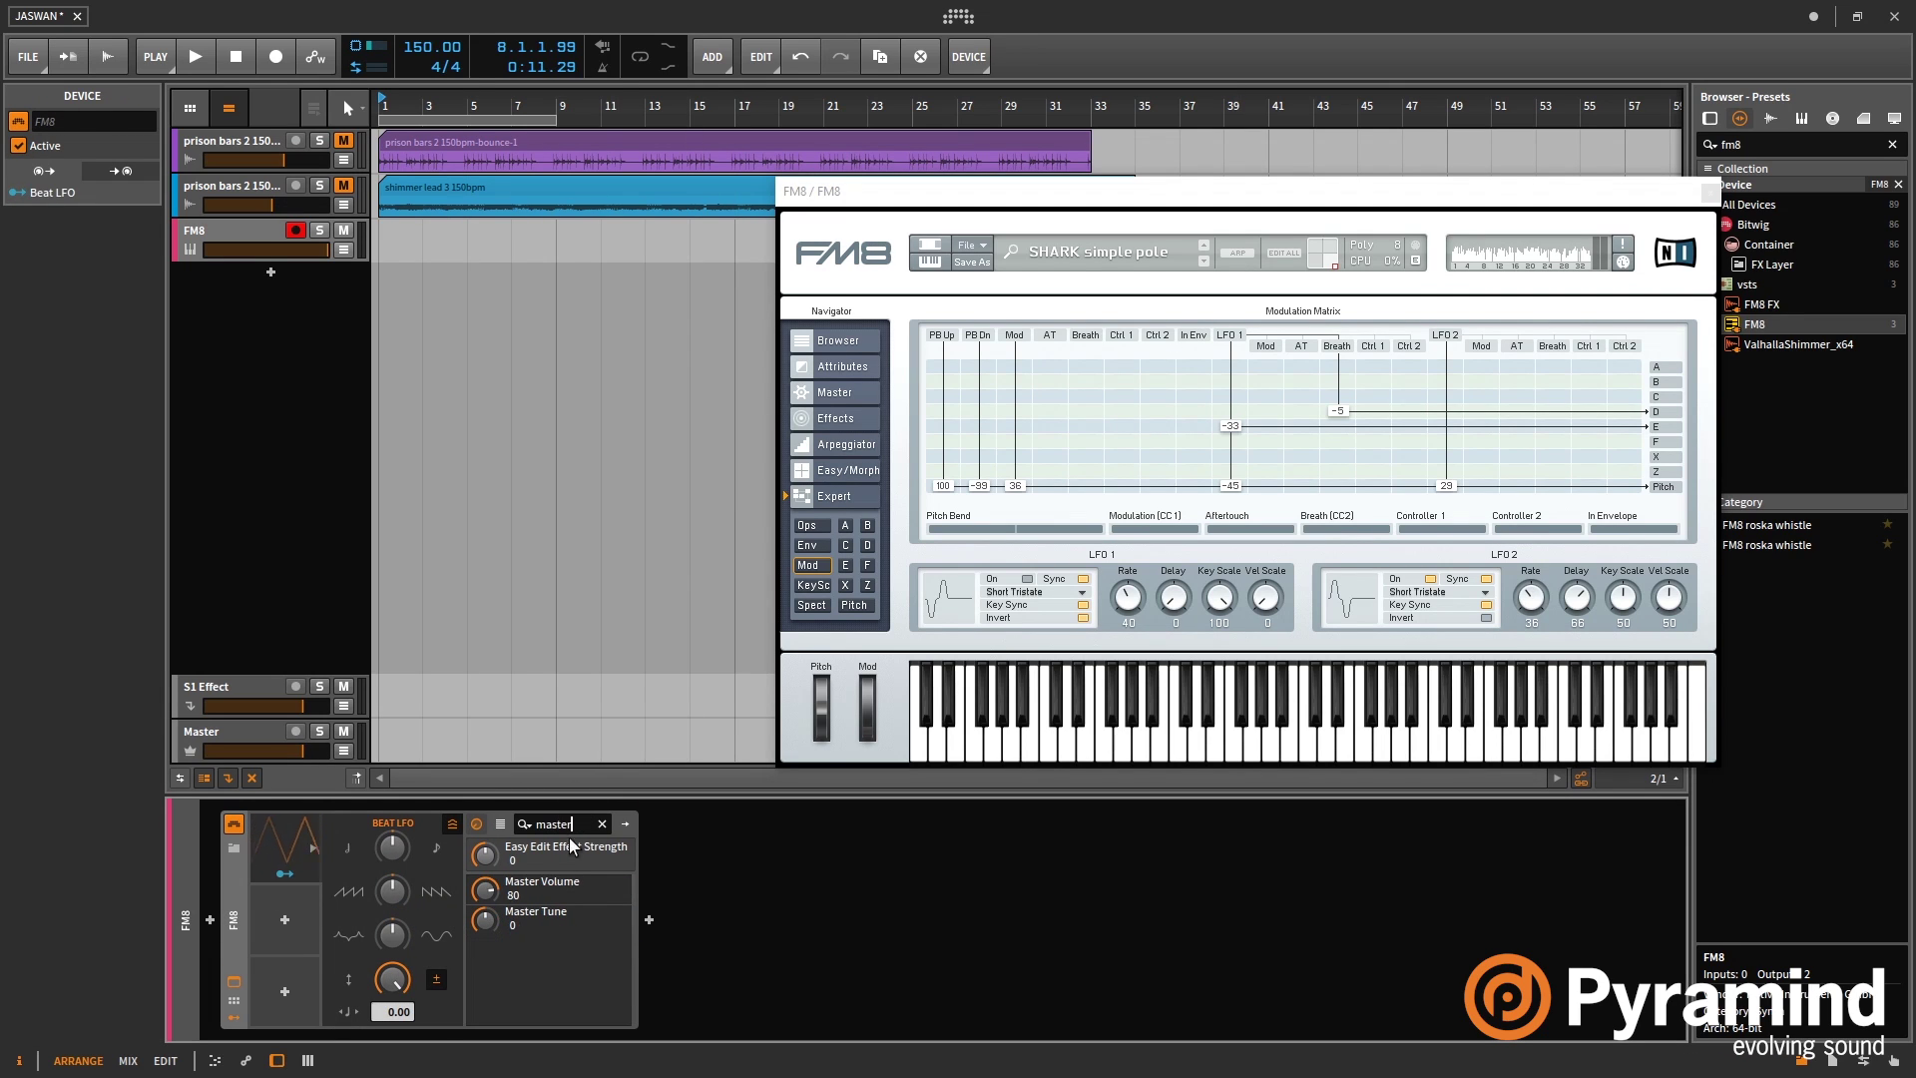
left_click(488, 894)
left_click(280, 876)
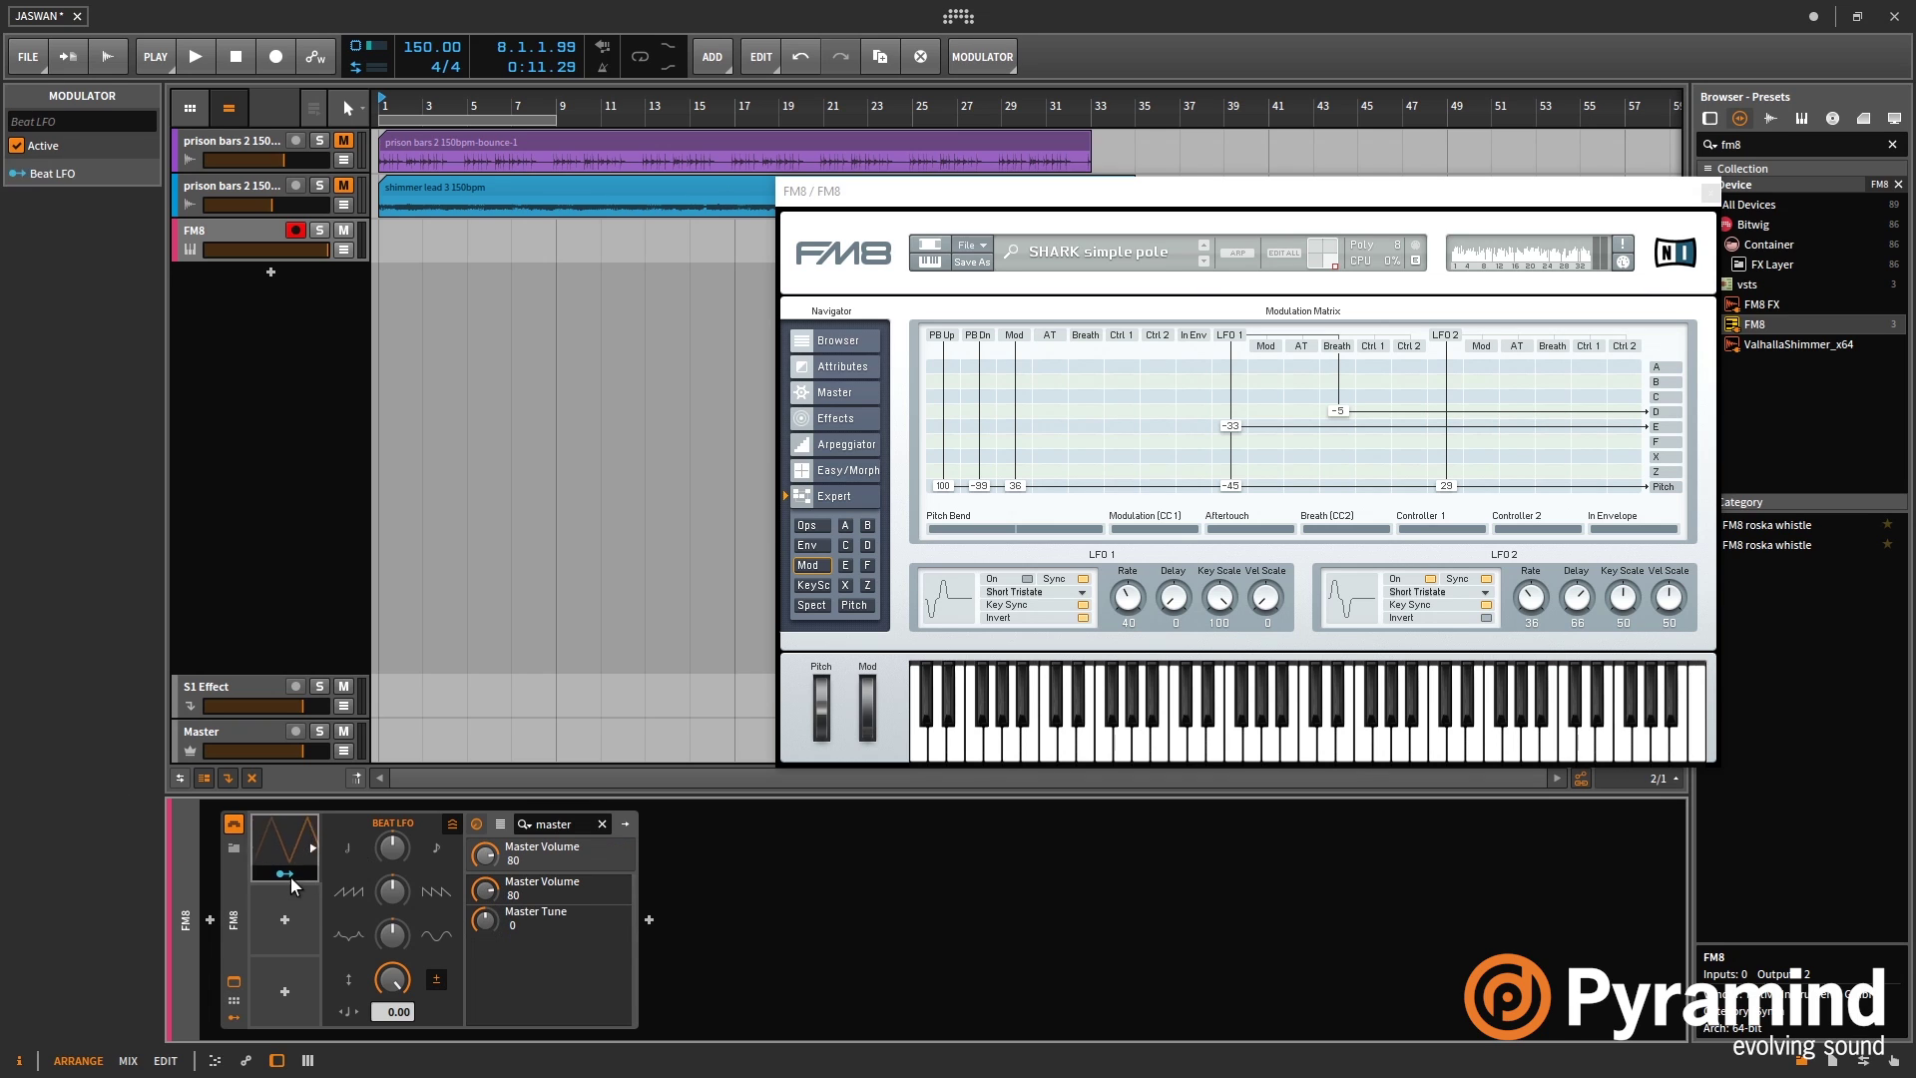
left_click_drag(527, 863, 526, 739)
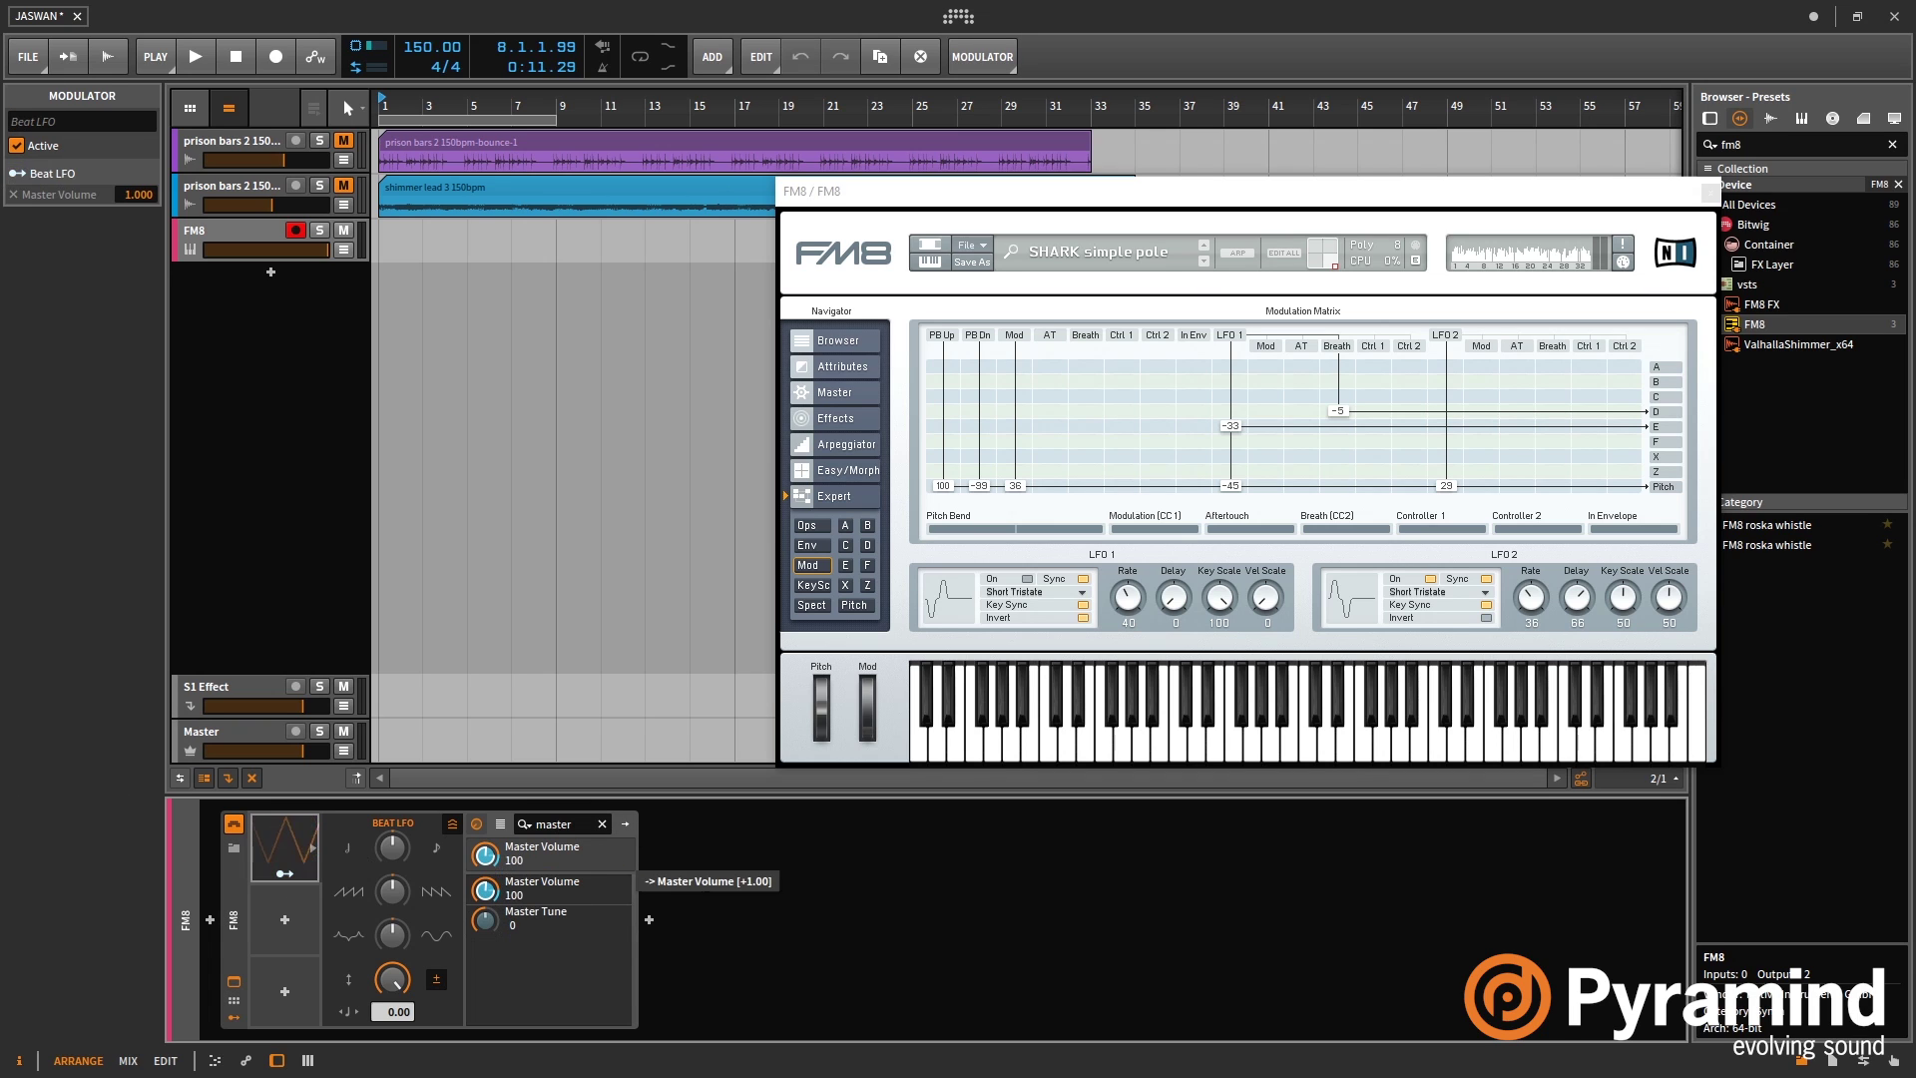
left_click(286, 876)
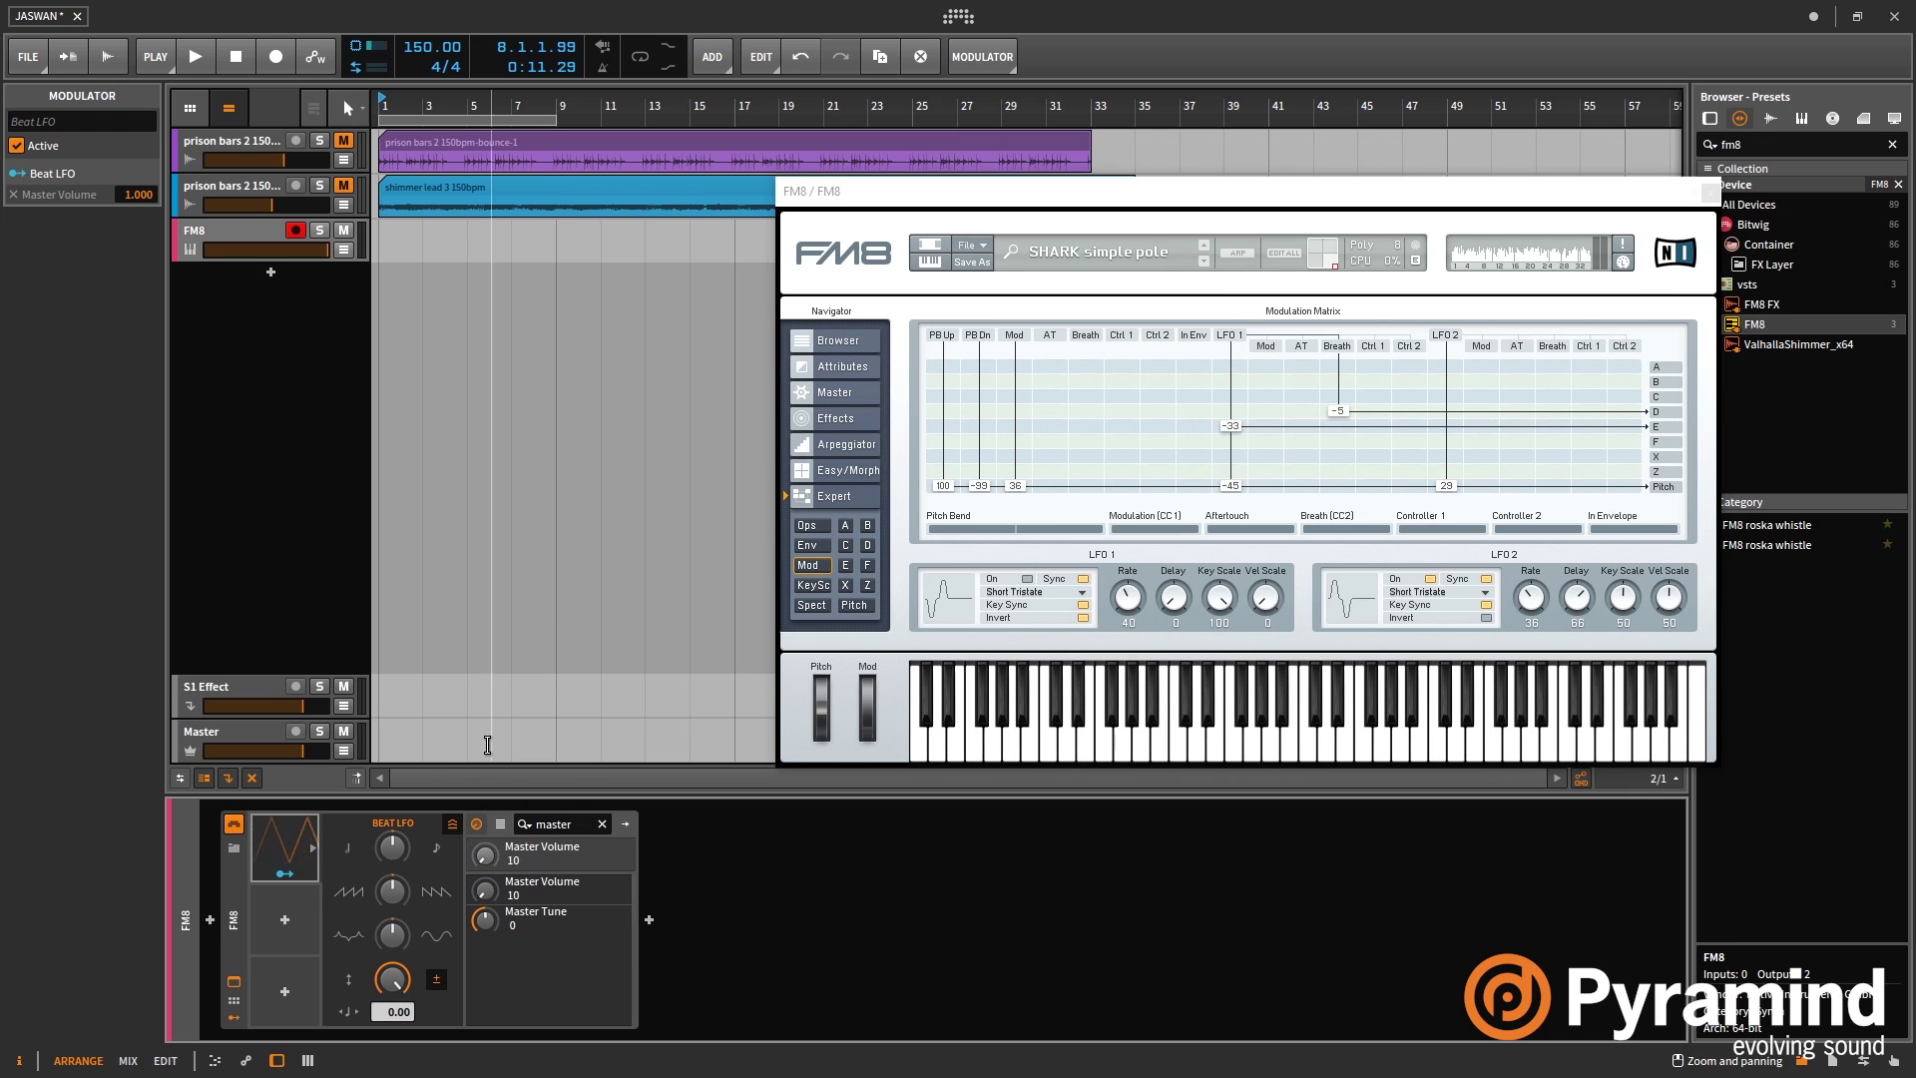
- Make the Beat LFO bipolar, speed up its rate and reshape its curve
left_click(437, 979)
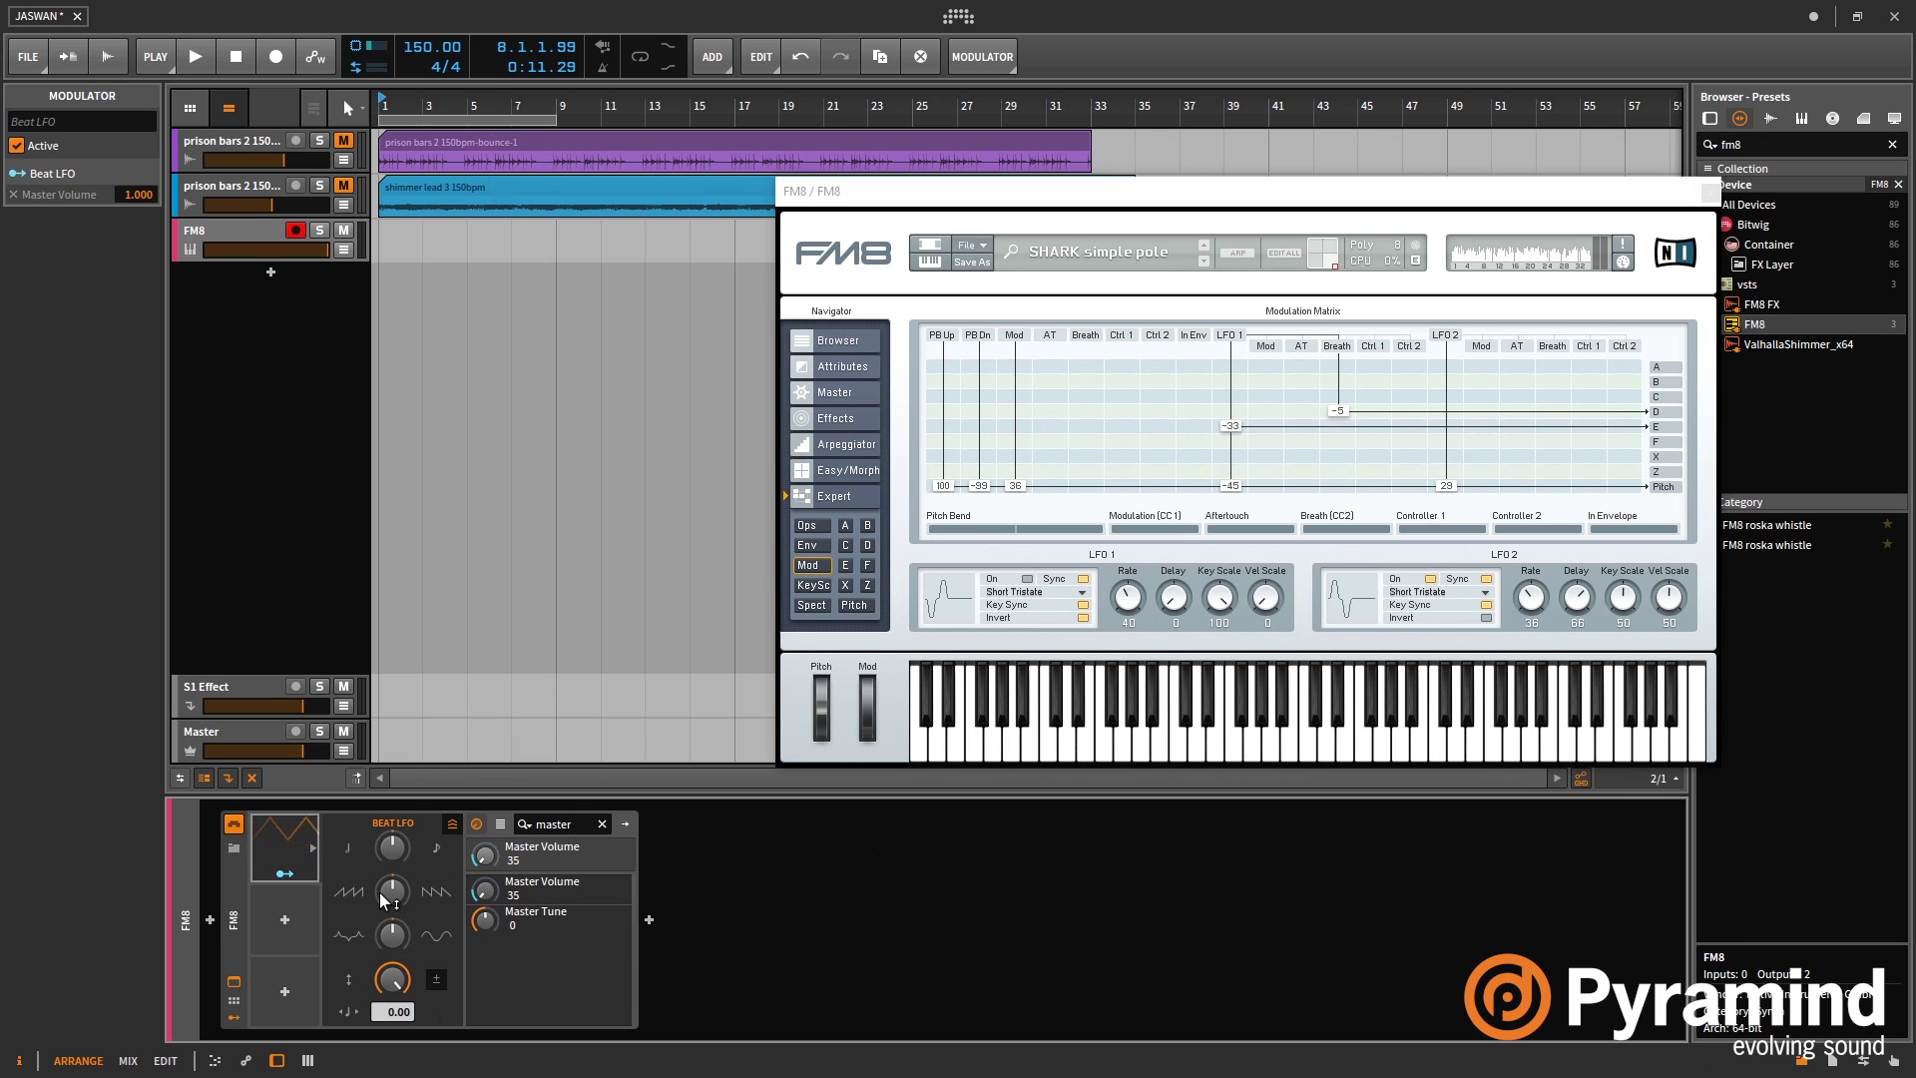
mouse_move(392, 858)
left_mouse_down()
mouse_move(392, 826)
mouse_move(392, 846)
left_mouse_up()
left_click_drag(400, 937, 396, 912)
- Insert a Classic LFO and a plain LFO modulator on FM8
left_click(284, 919)
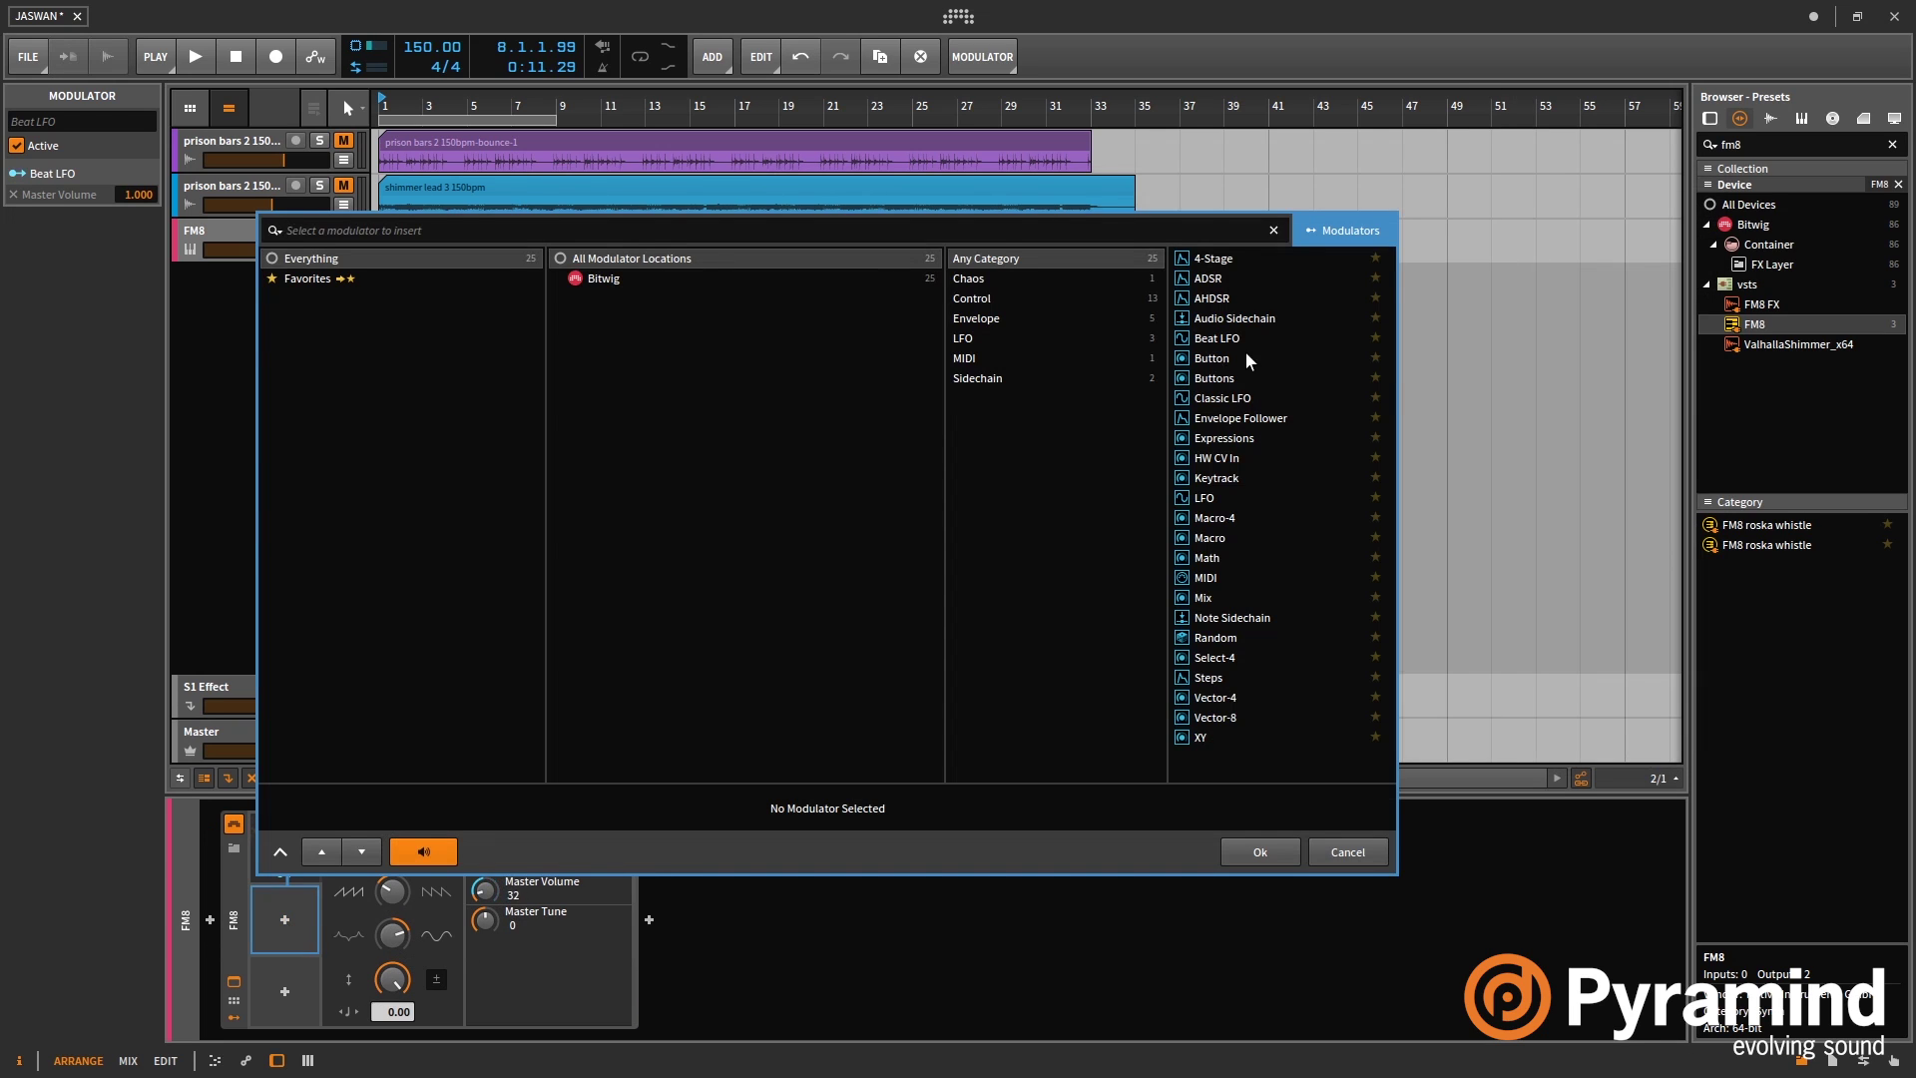
double_click(1222, 398)
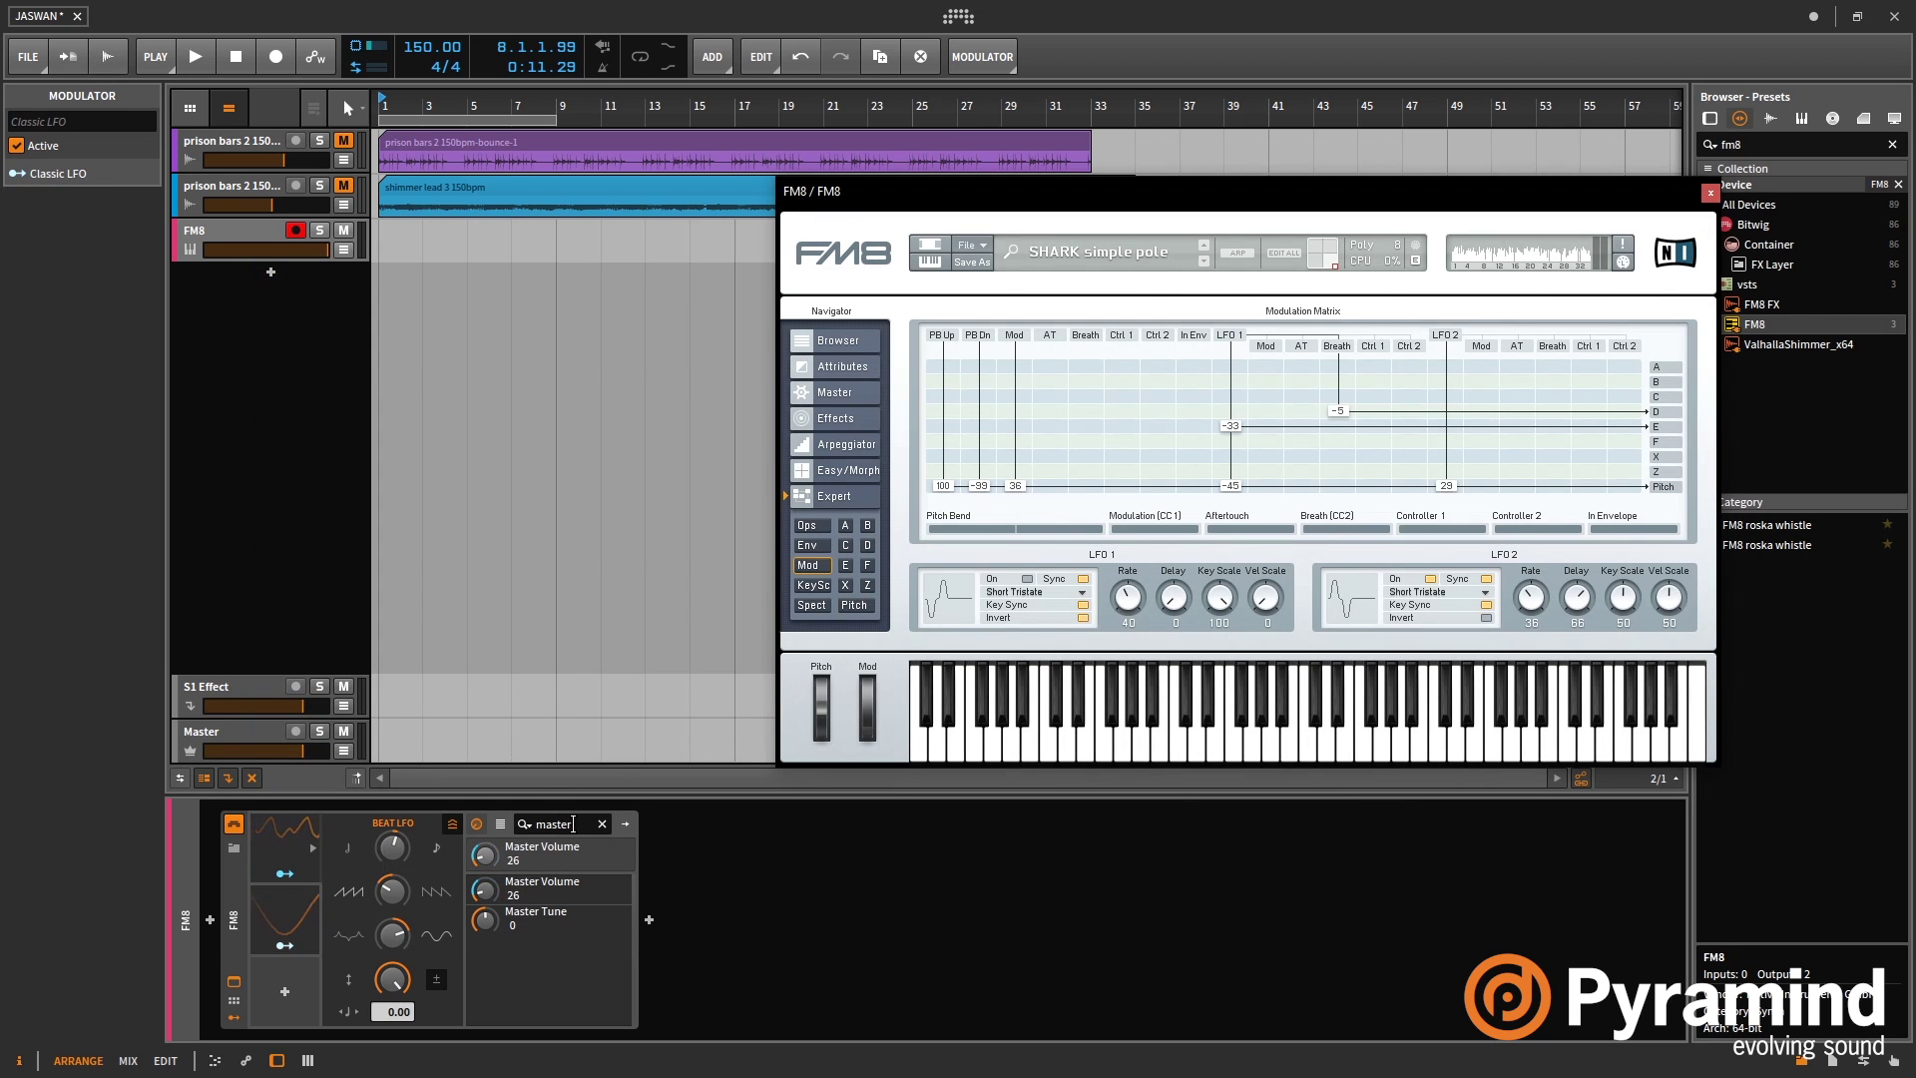
left_click(284, 913)
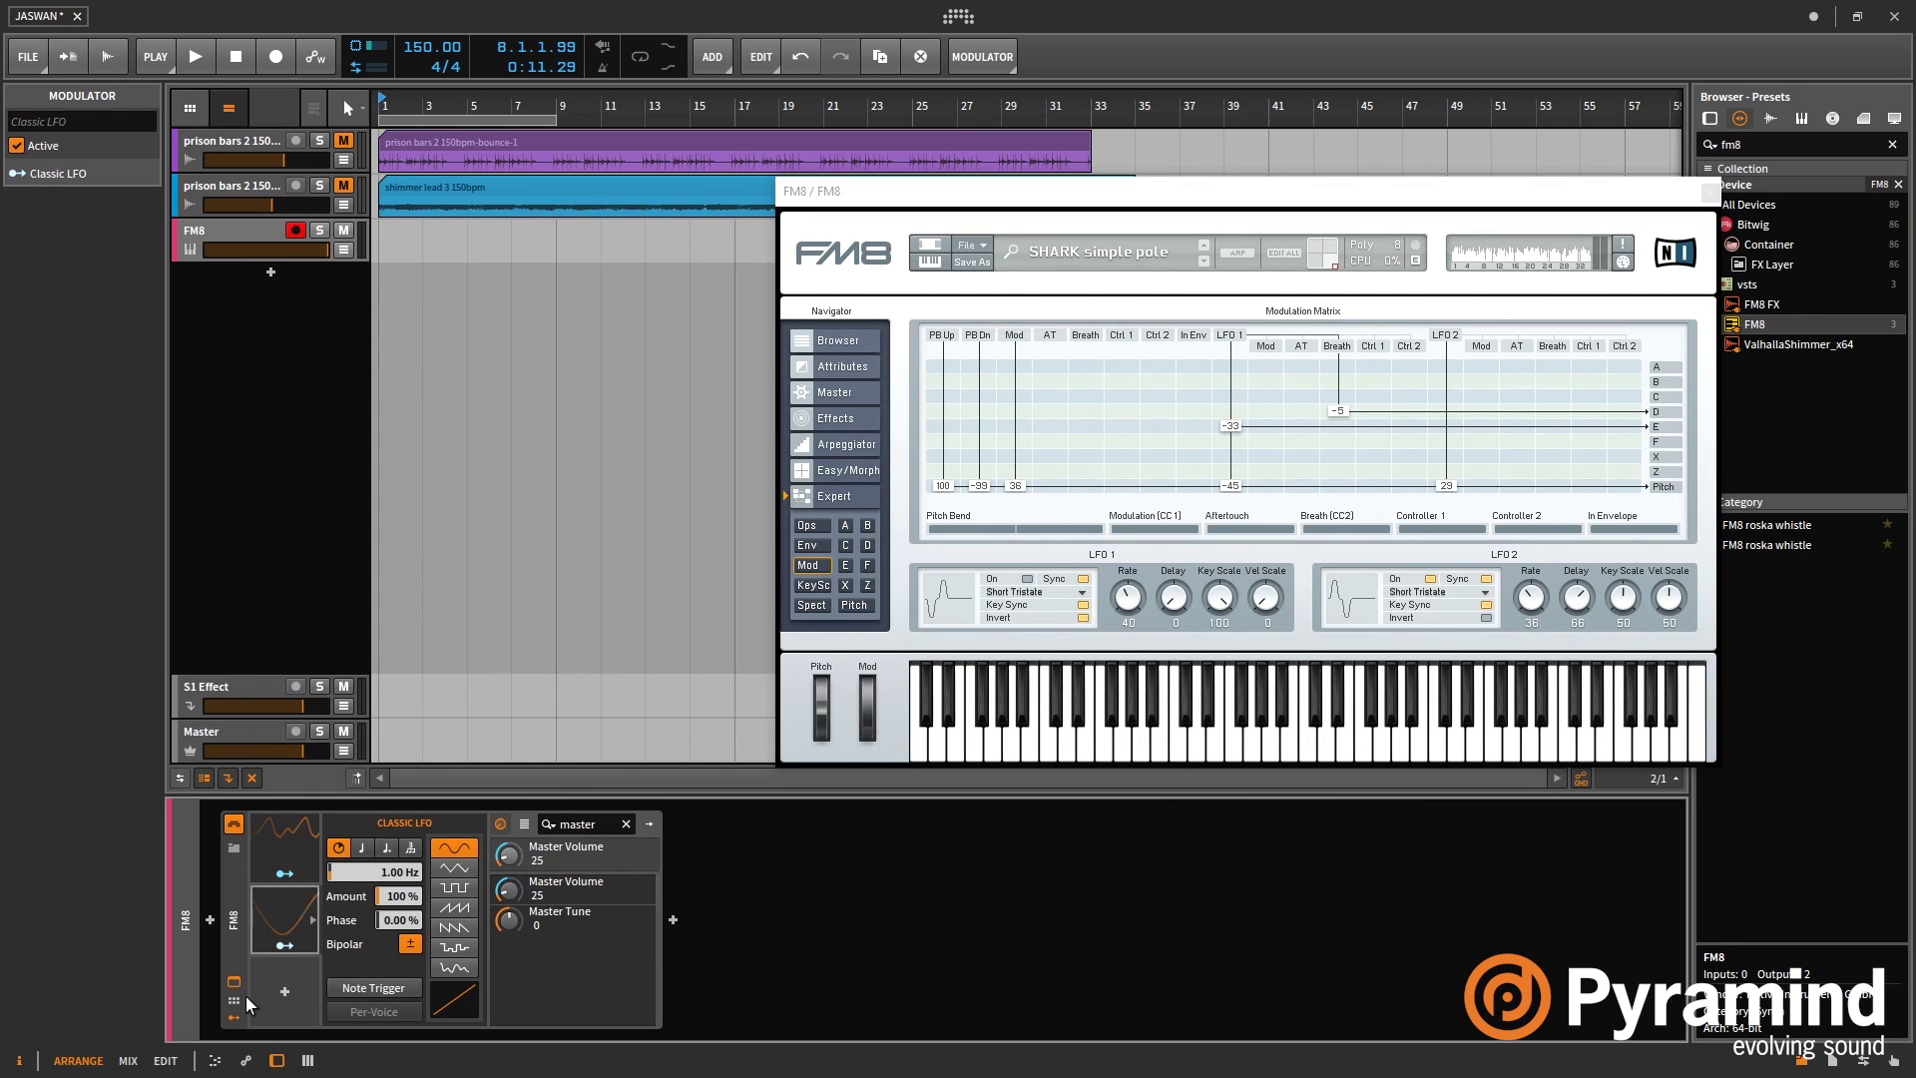
left_click(284, 990)
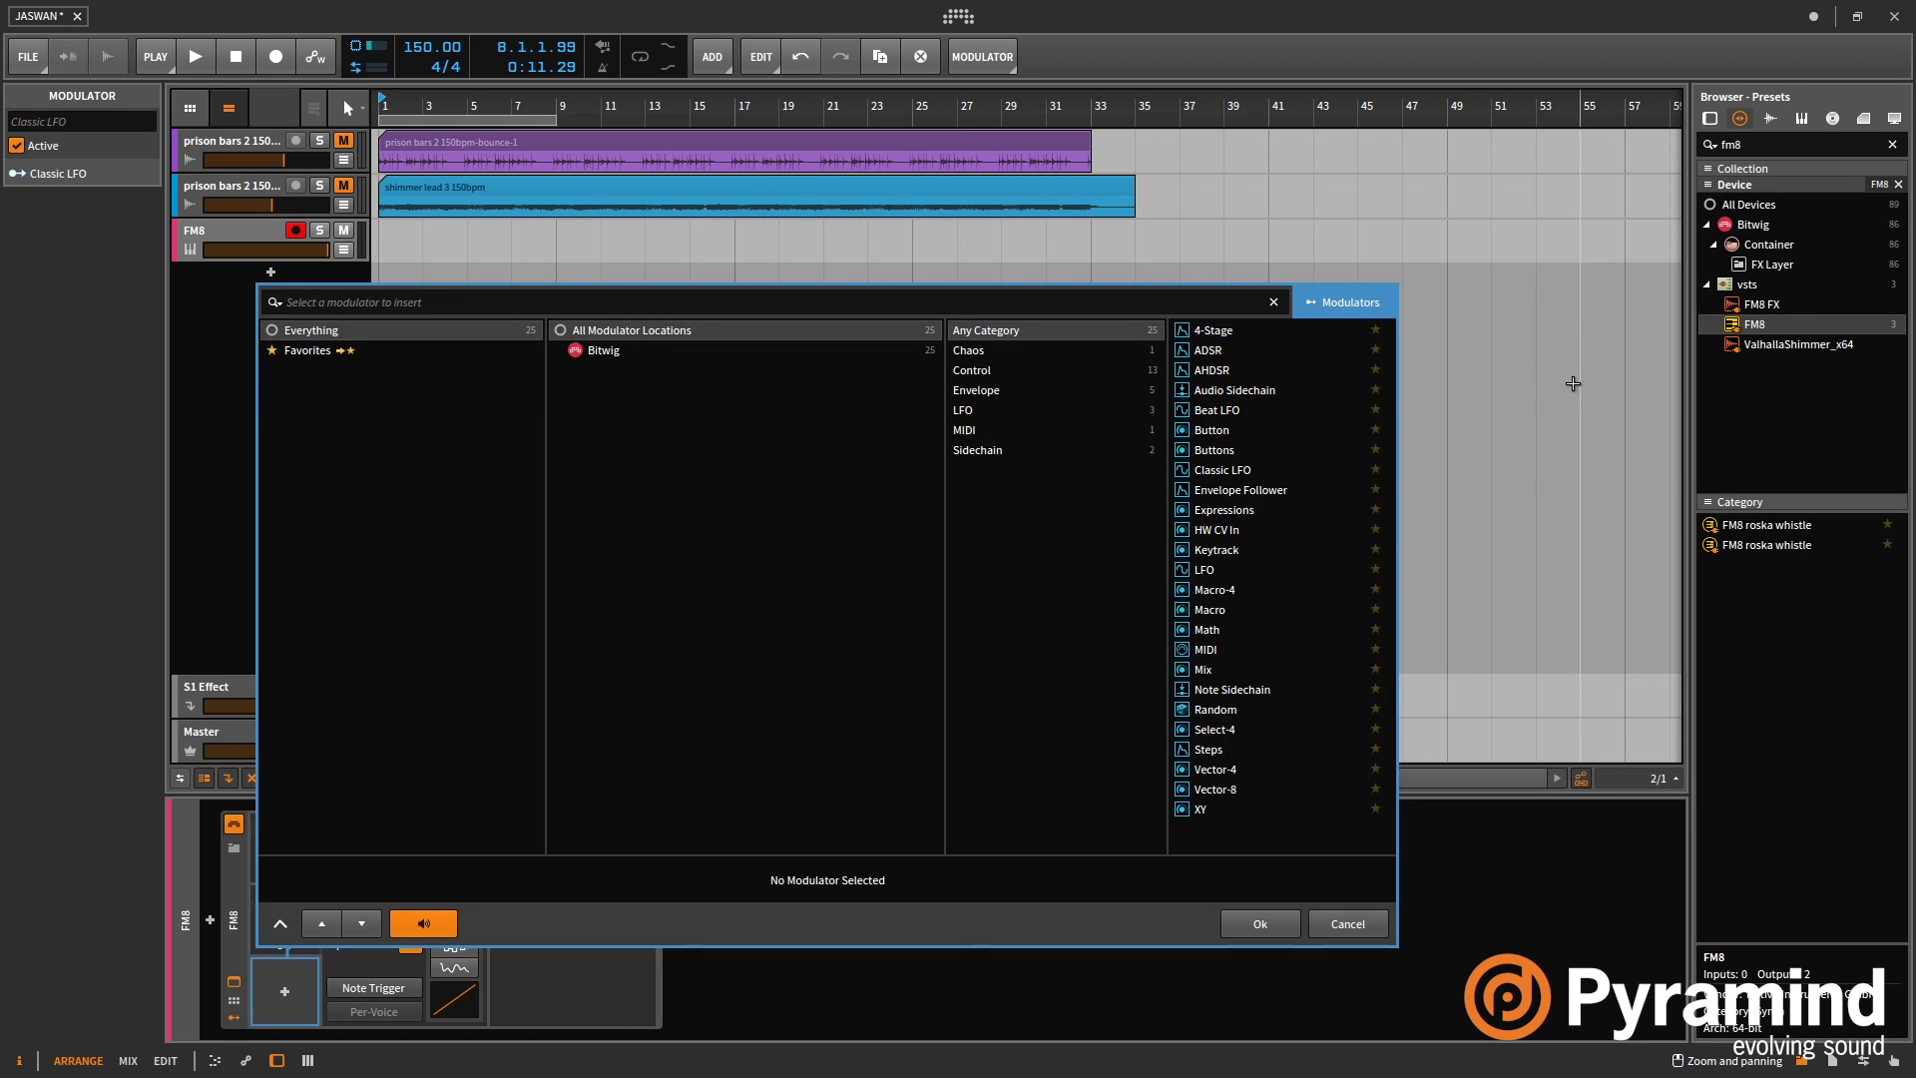
double_click(1210, 569)
left_click(286, 988)
- Enable Note Trigger on the Classic LFO and search the parameters for 'transpo'
left_click(284, 930)
left_click(380, 994)
right_click(287, 878)
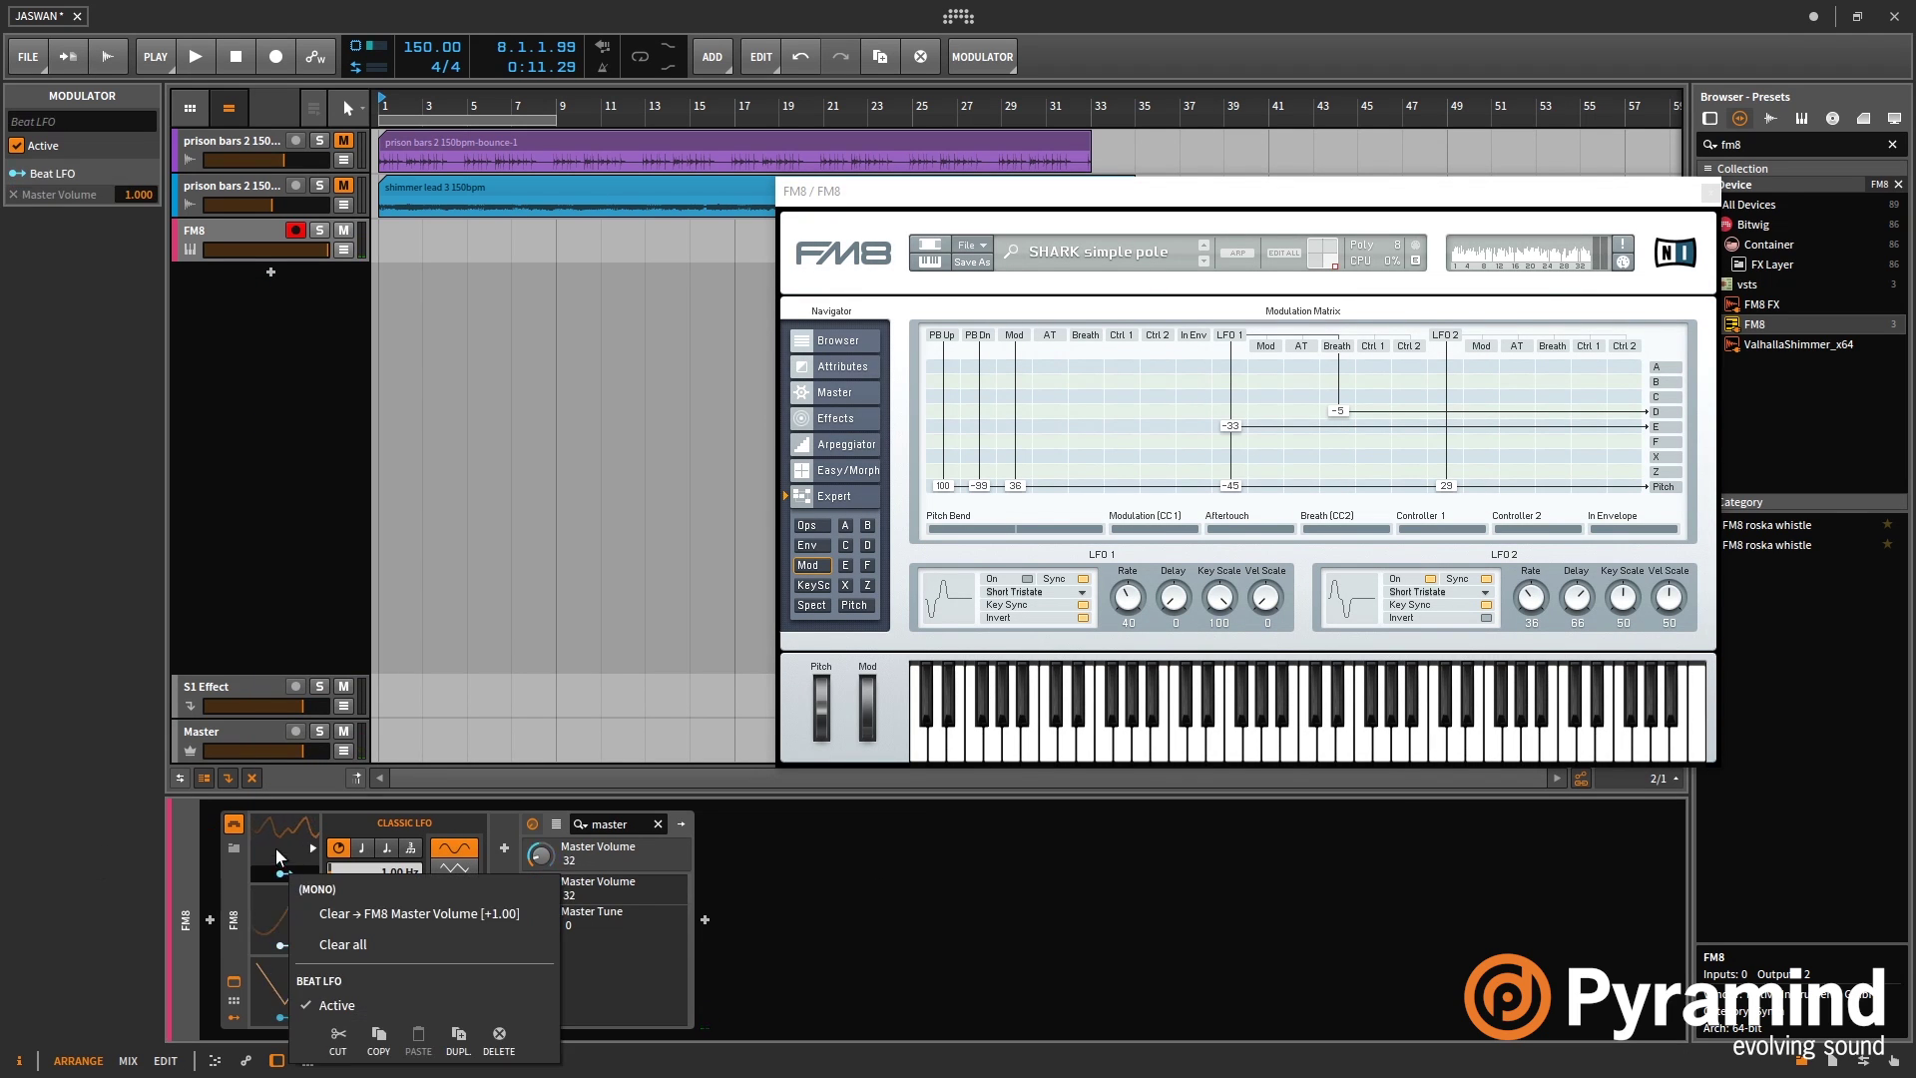
left_click(632, 814)
left_click_drag(640, 825, 177, 785)
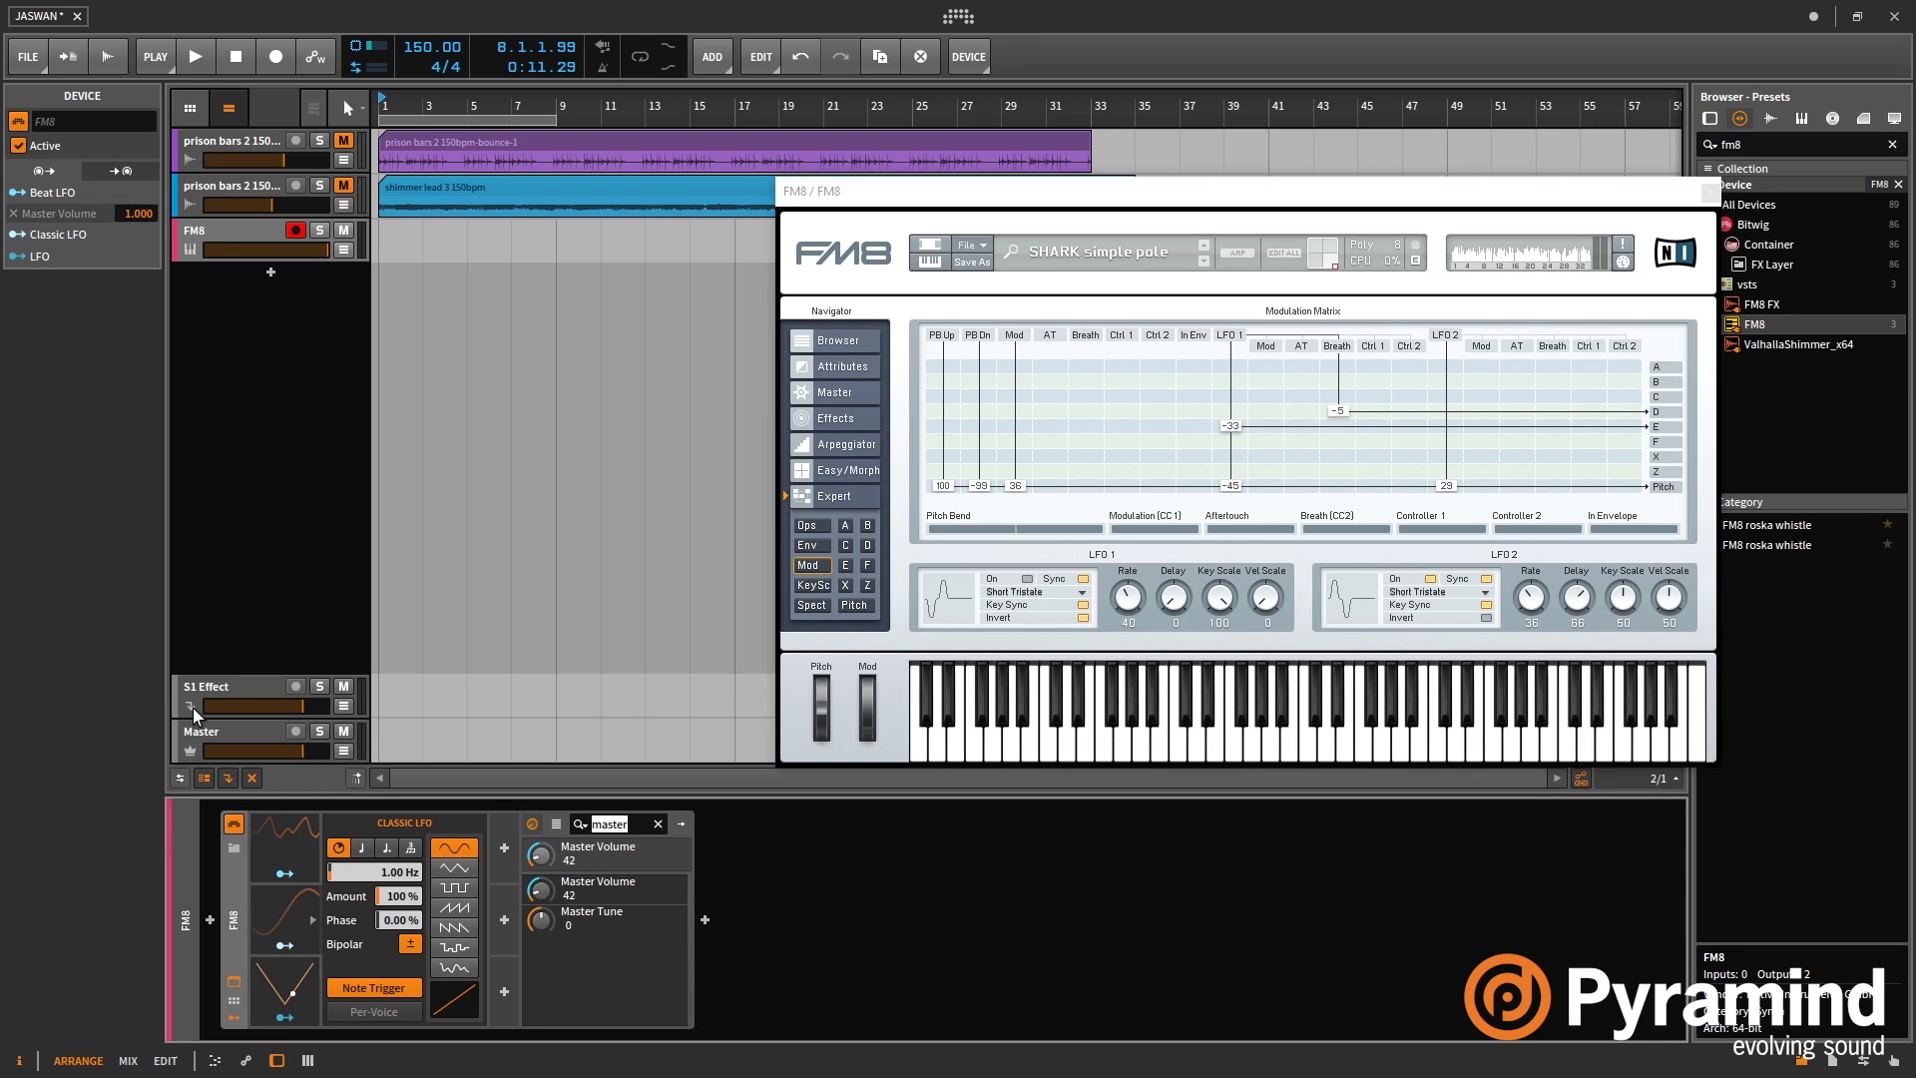
type("transpo")
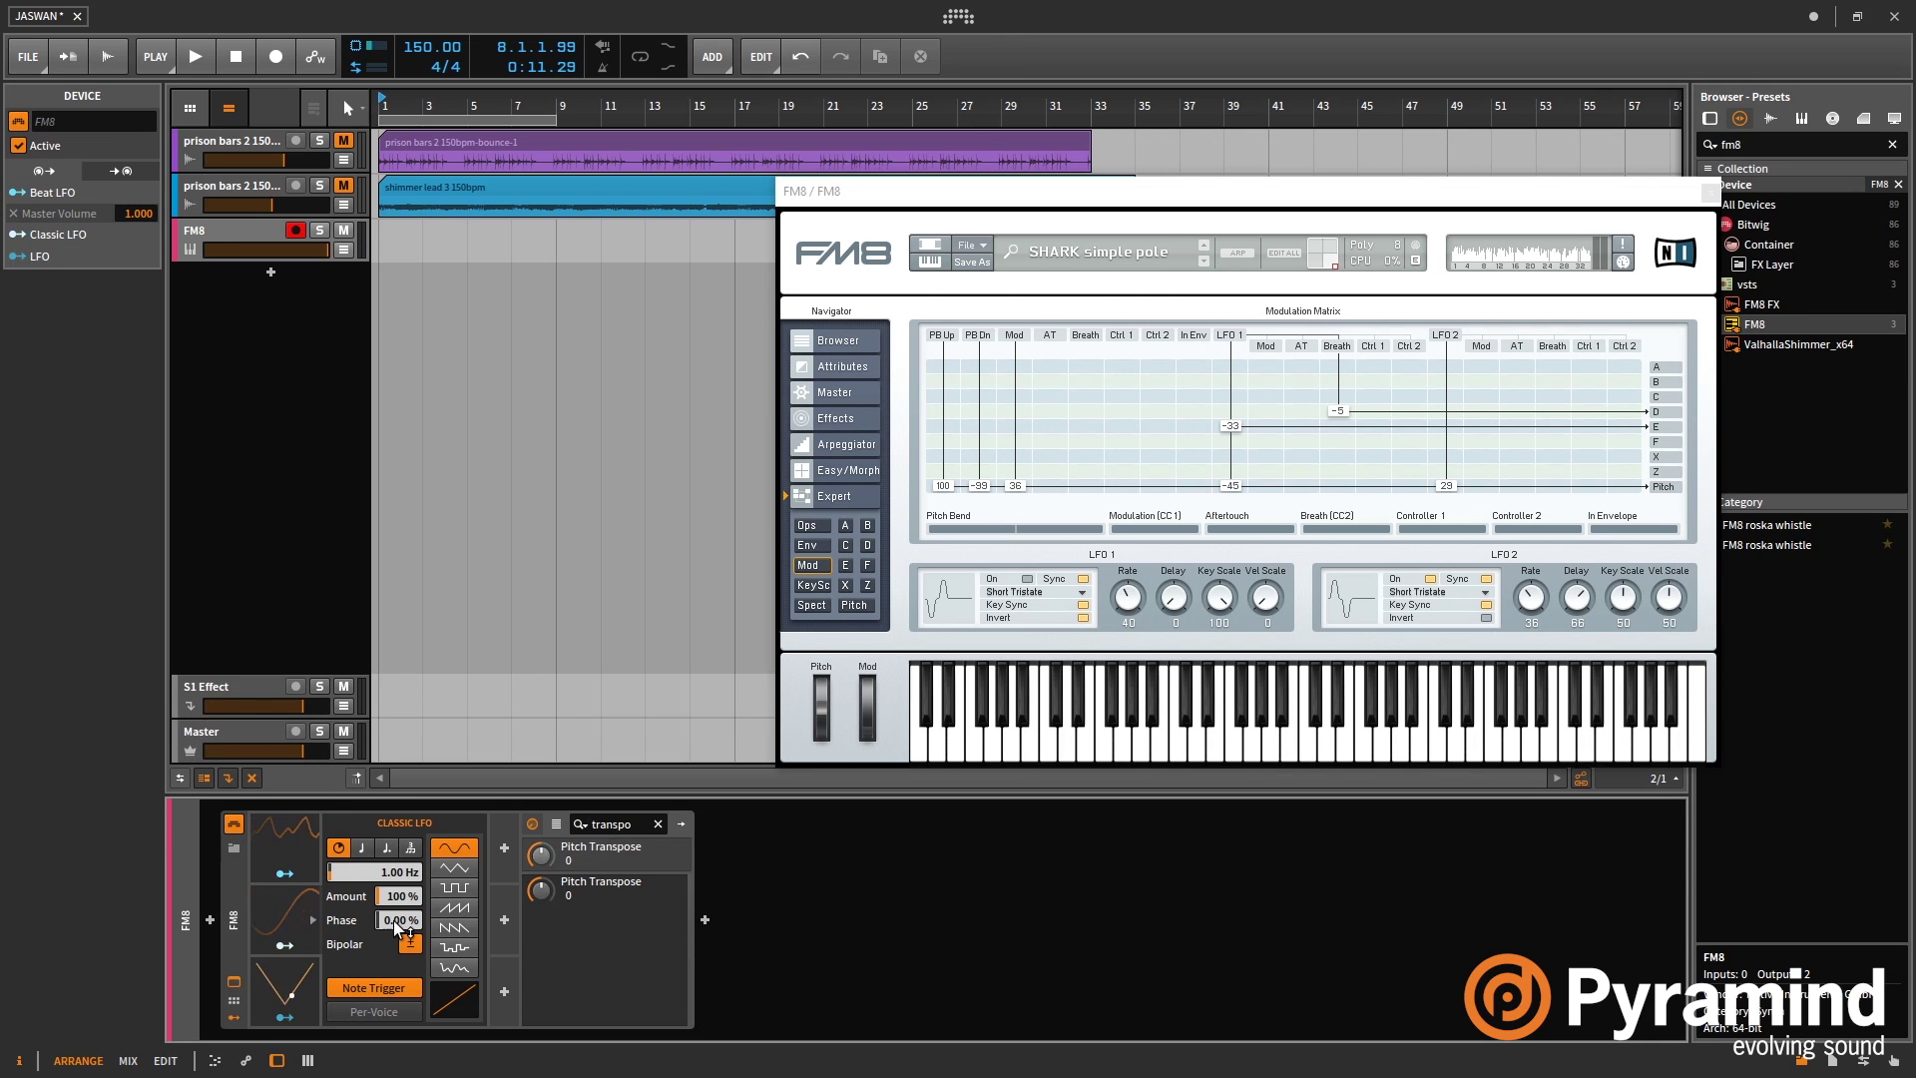
- Map the Classic LFO to Pitch Transpose and give the LFO a fade-in and longer delay
left_click(285, 946)
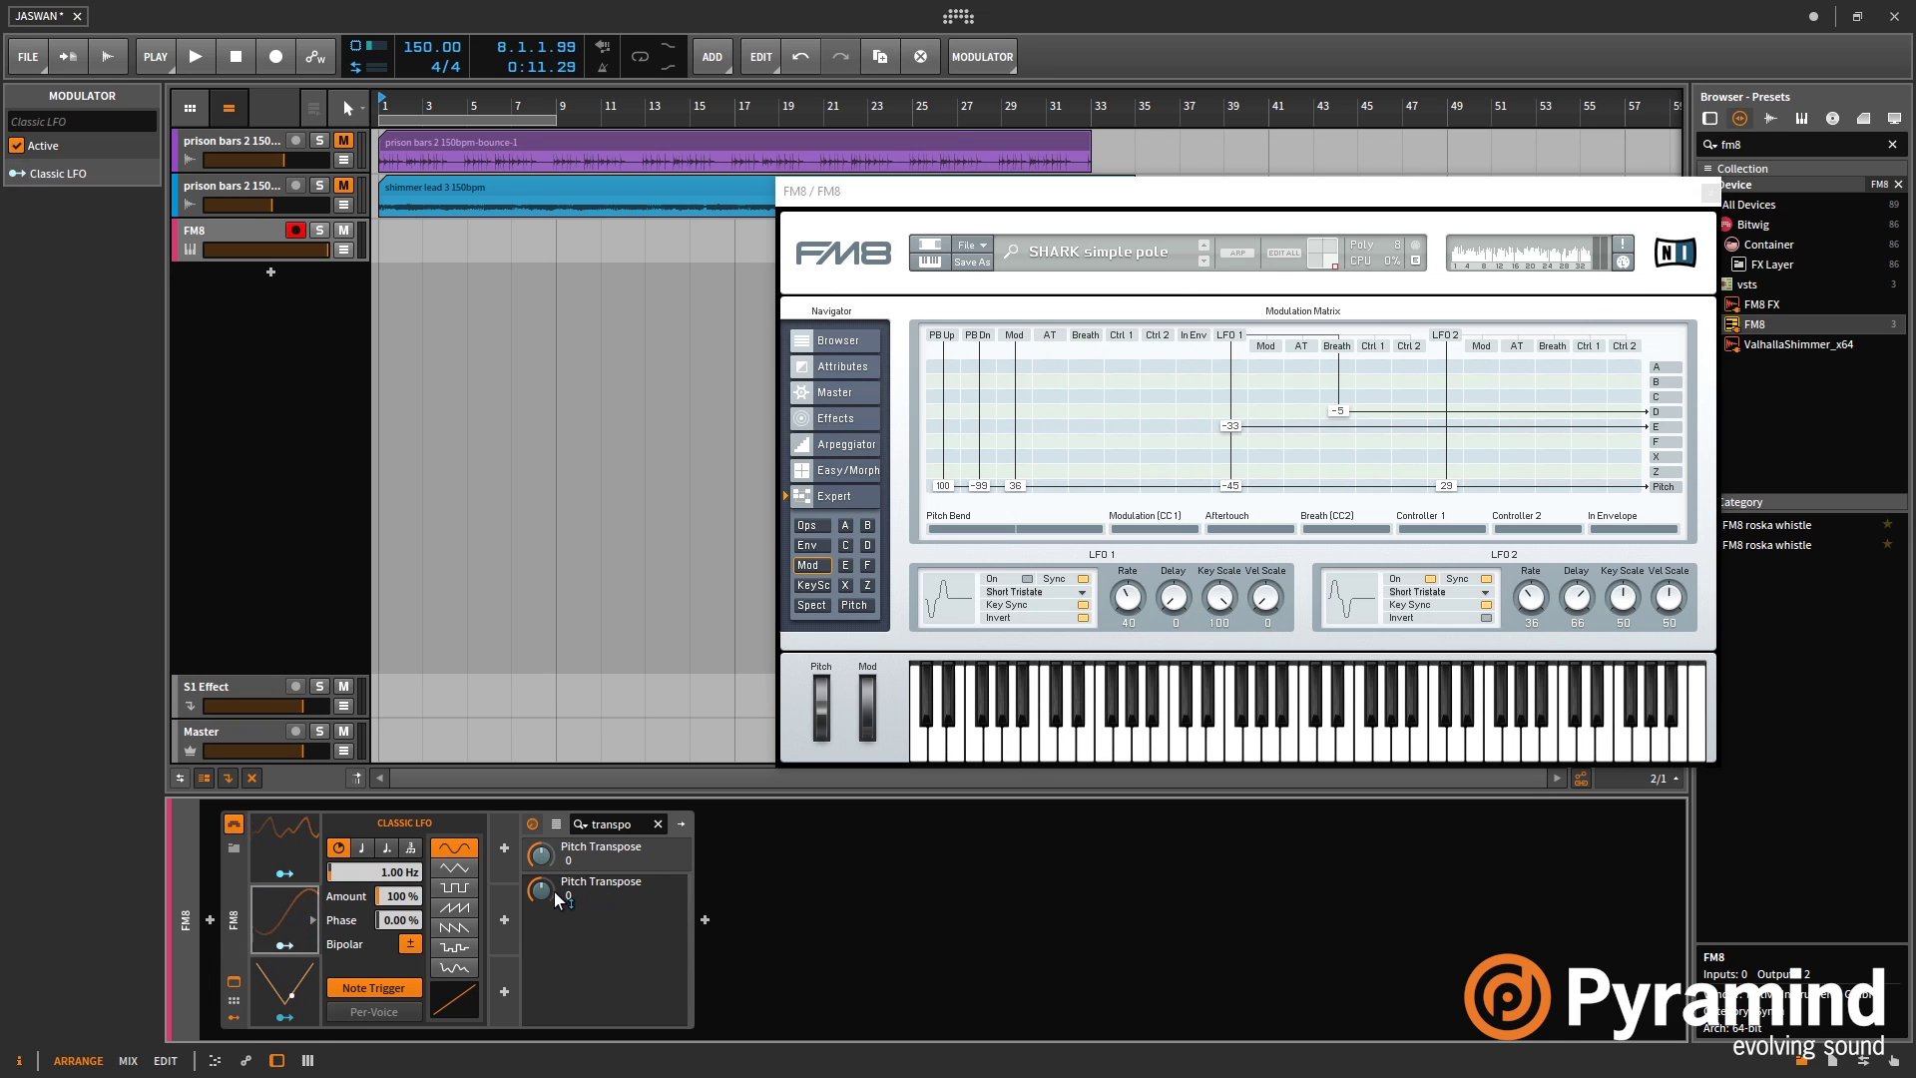
left_click(300, 966)
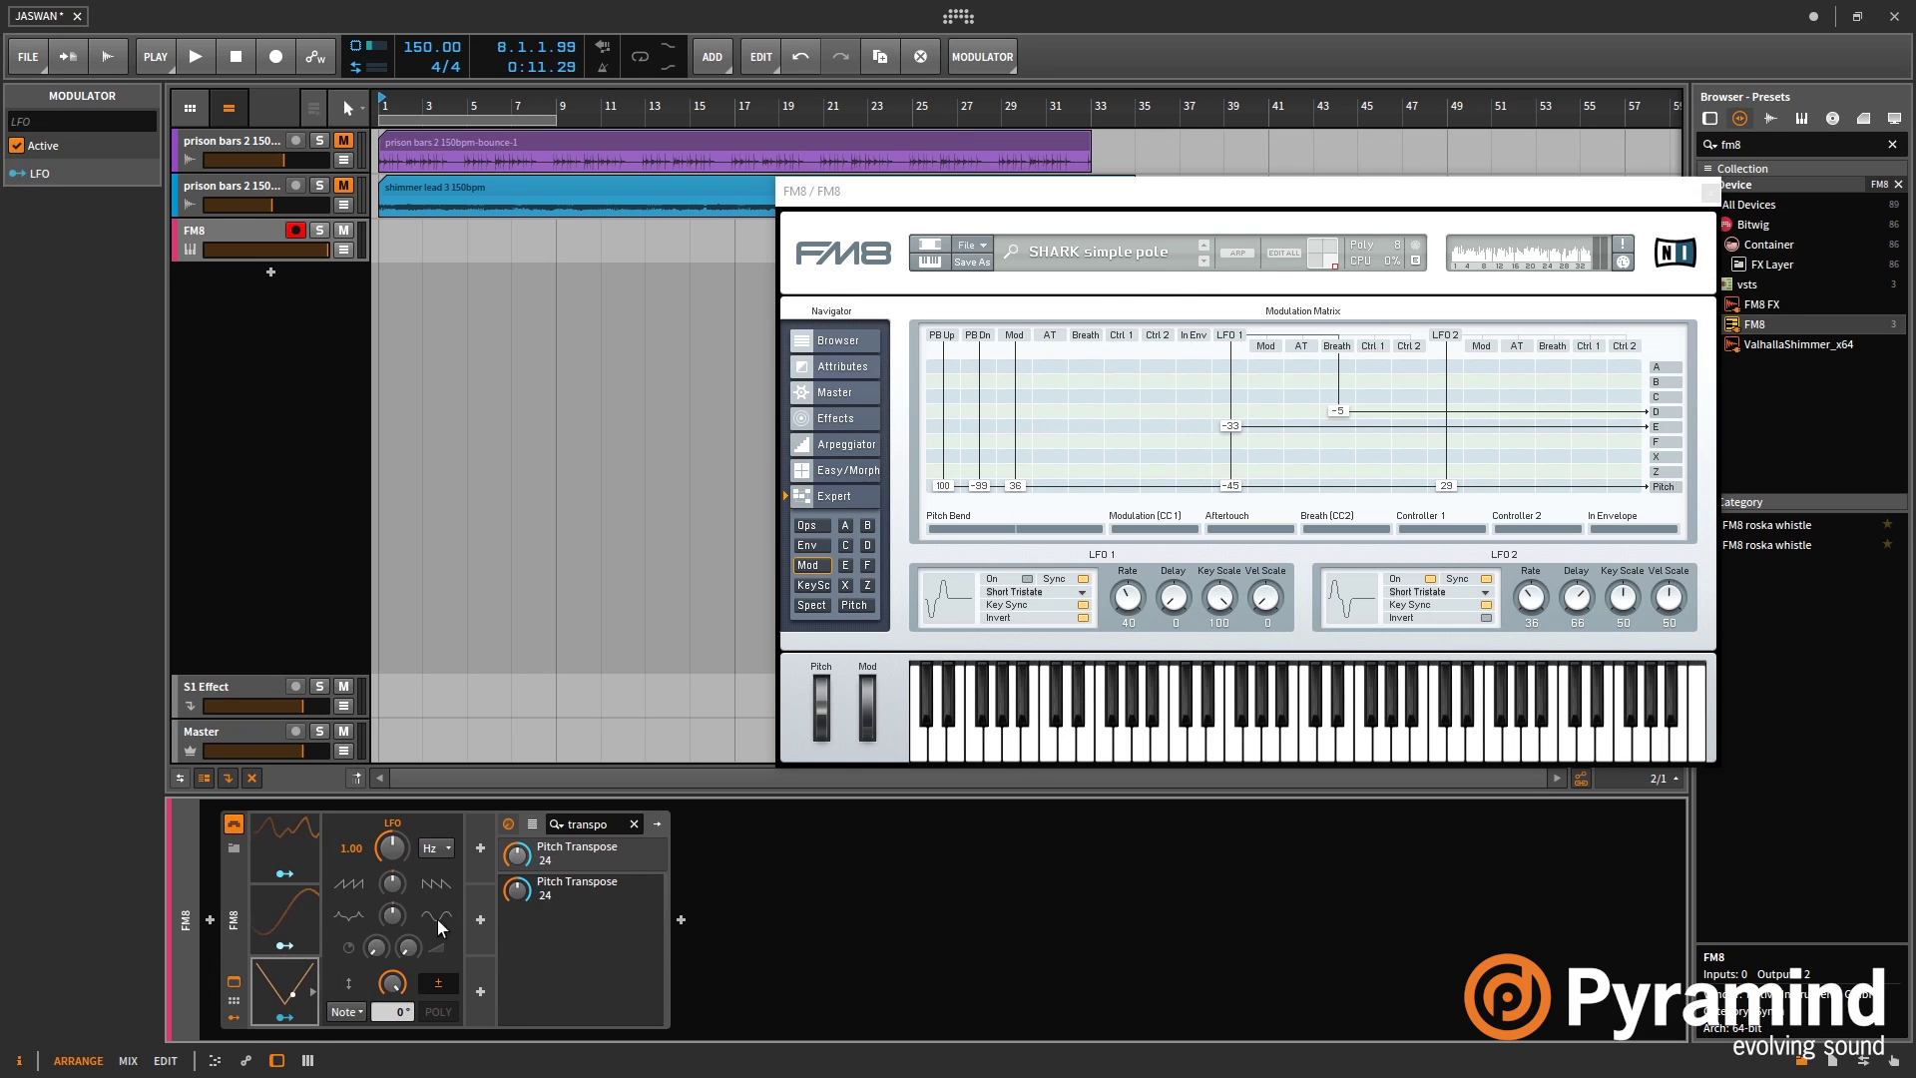
left_click_drag(409, 954, 409, 878)
left_click_drag(373, 955, 373, 908)
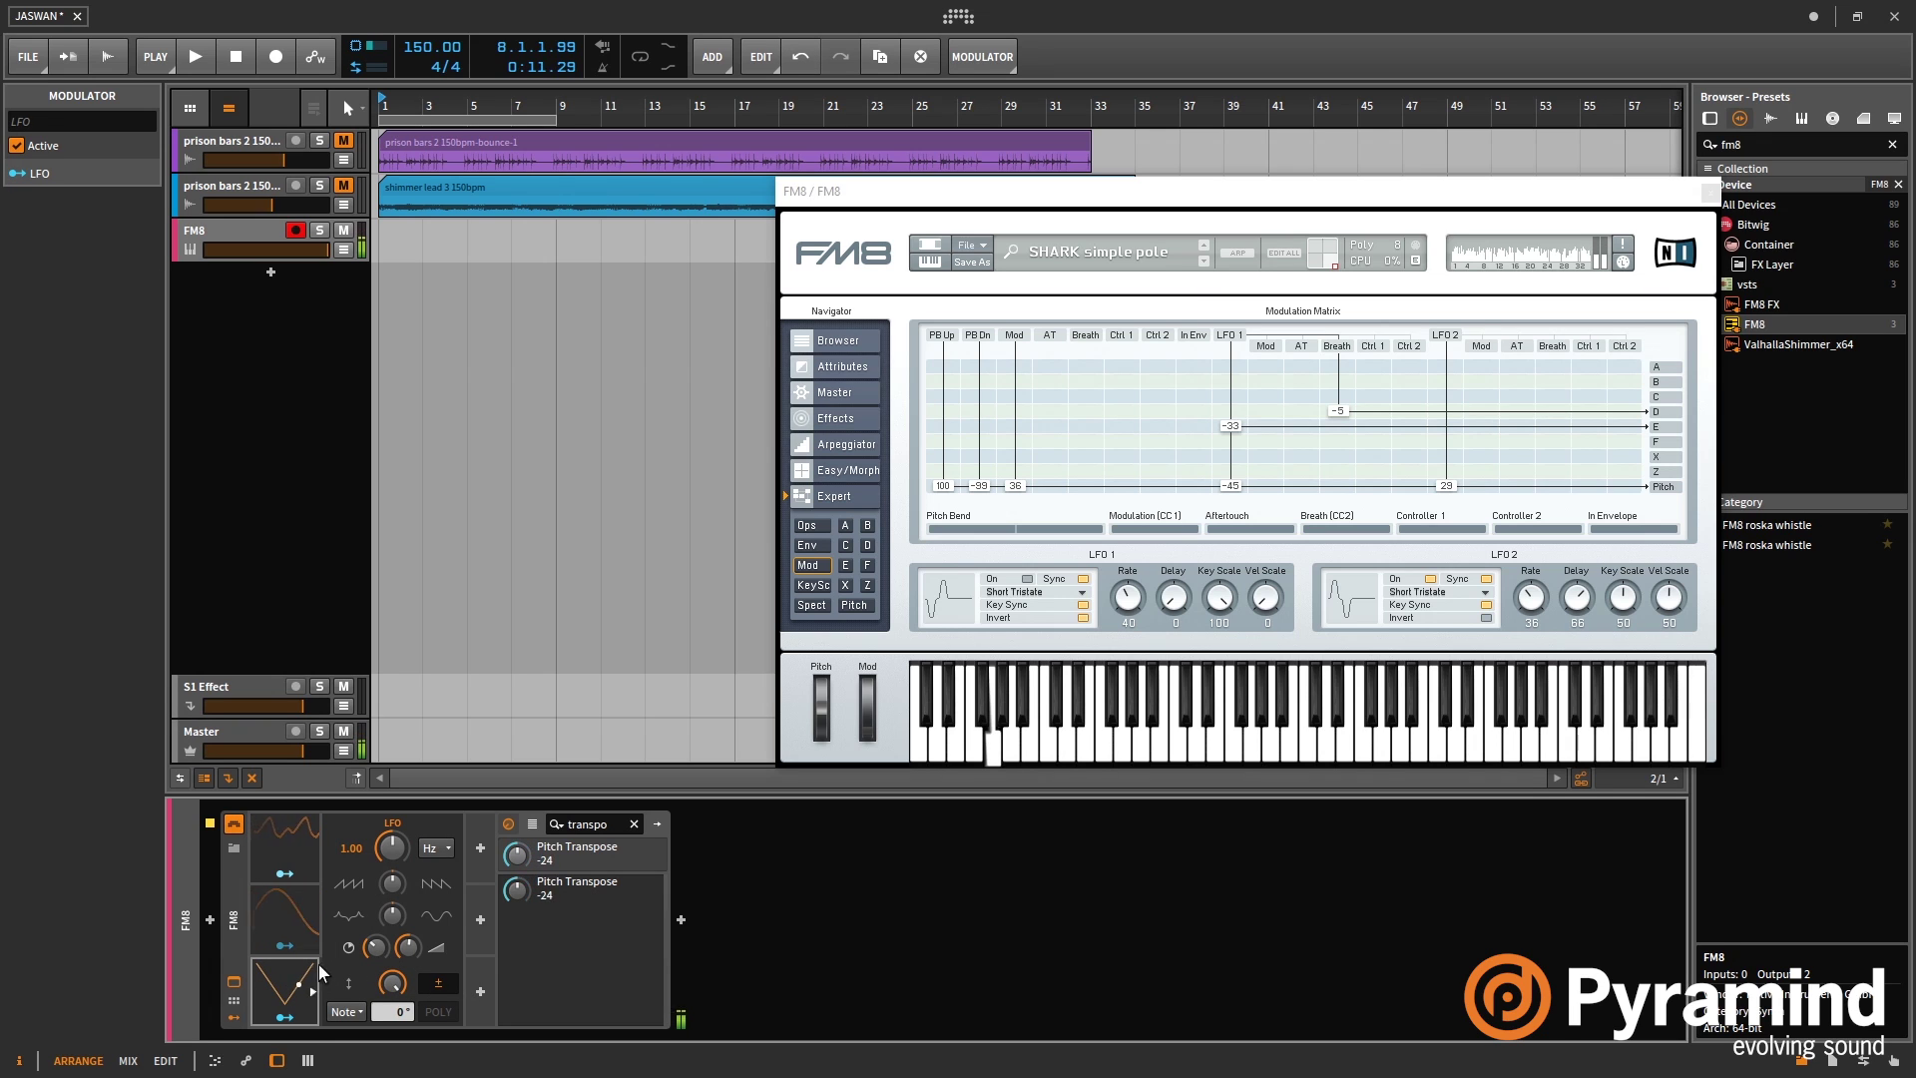
- Lower the Classic LFO's depth to 48%
left_click(304, 920)
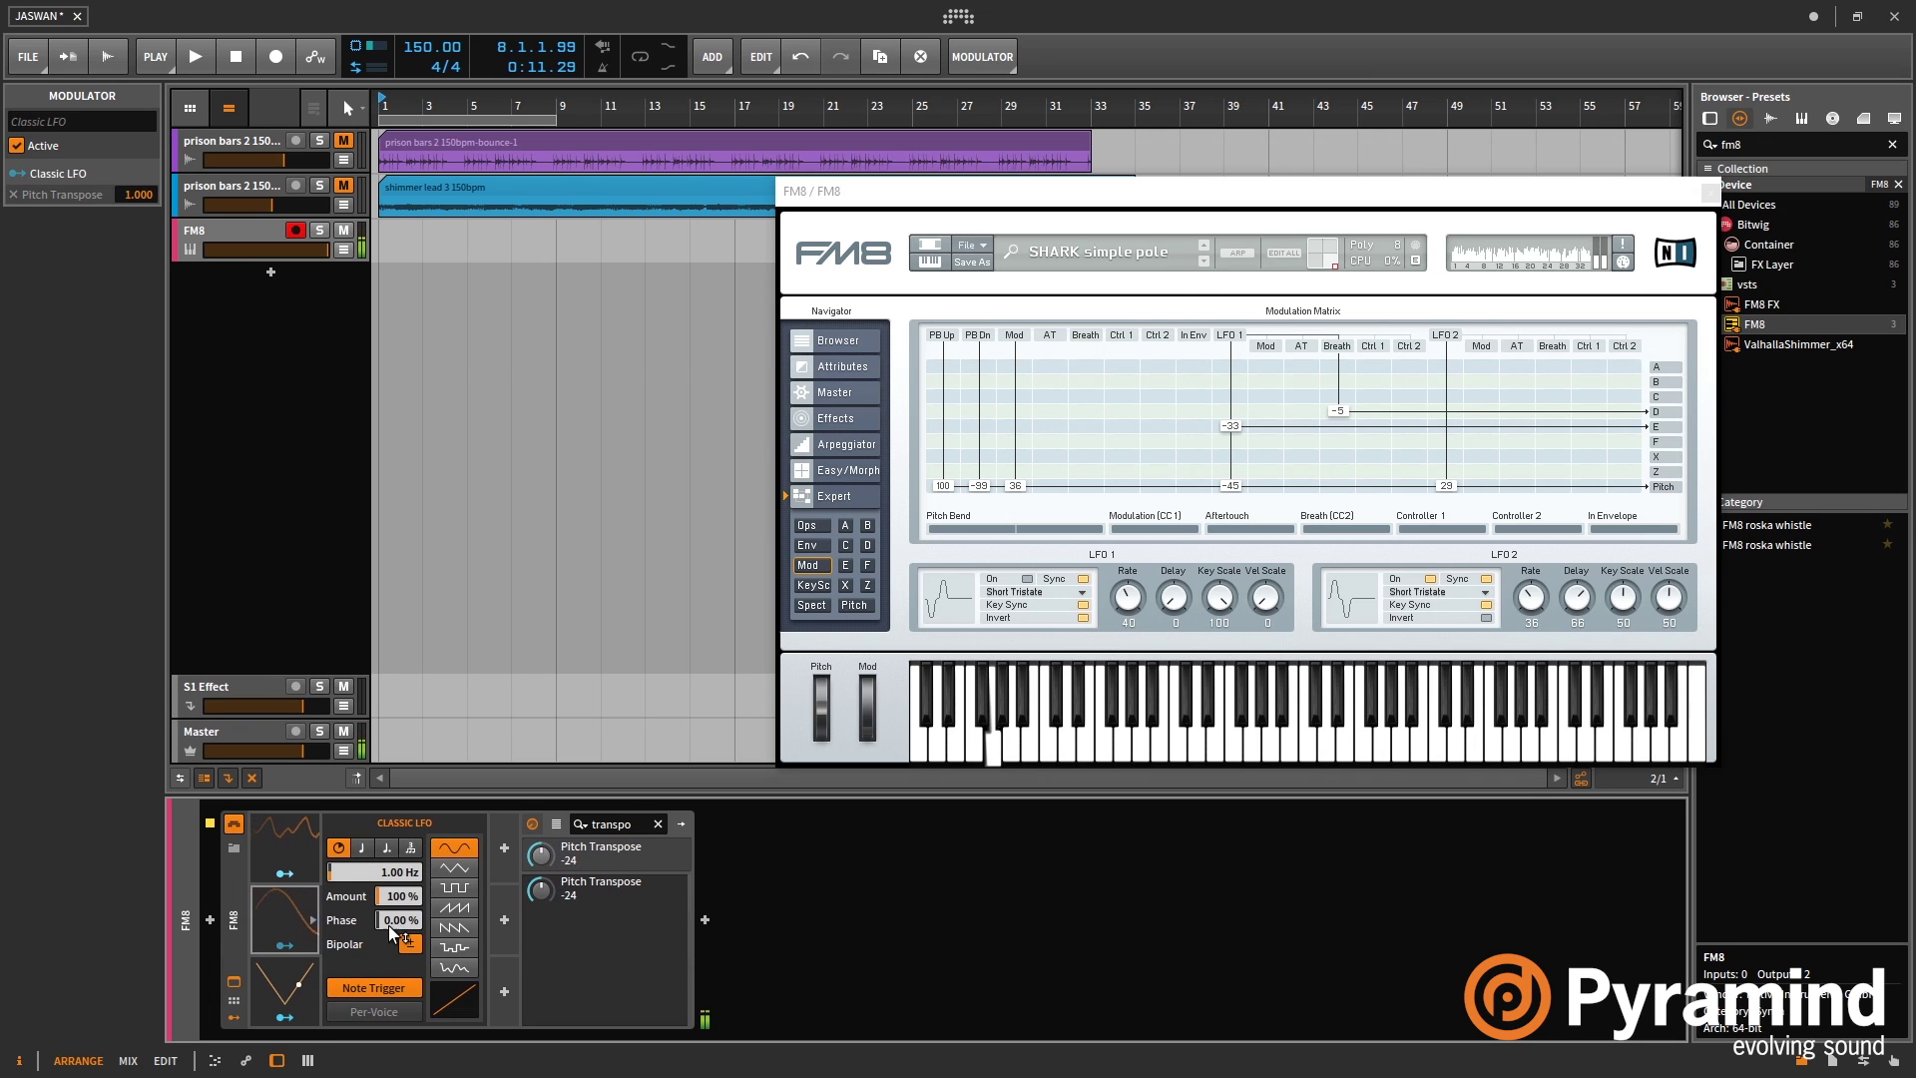
left_click(279, 989)
left_click(287, 917)
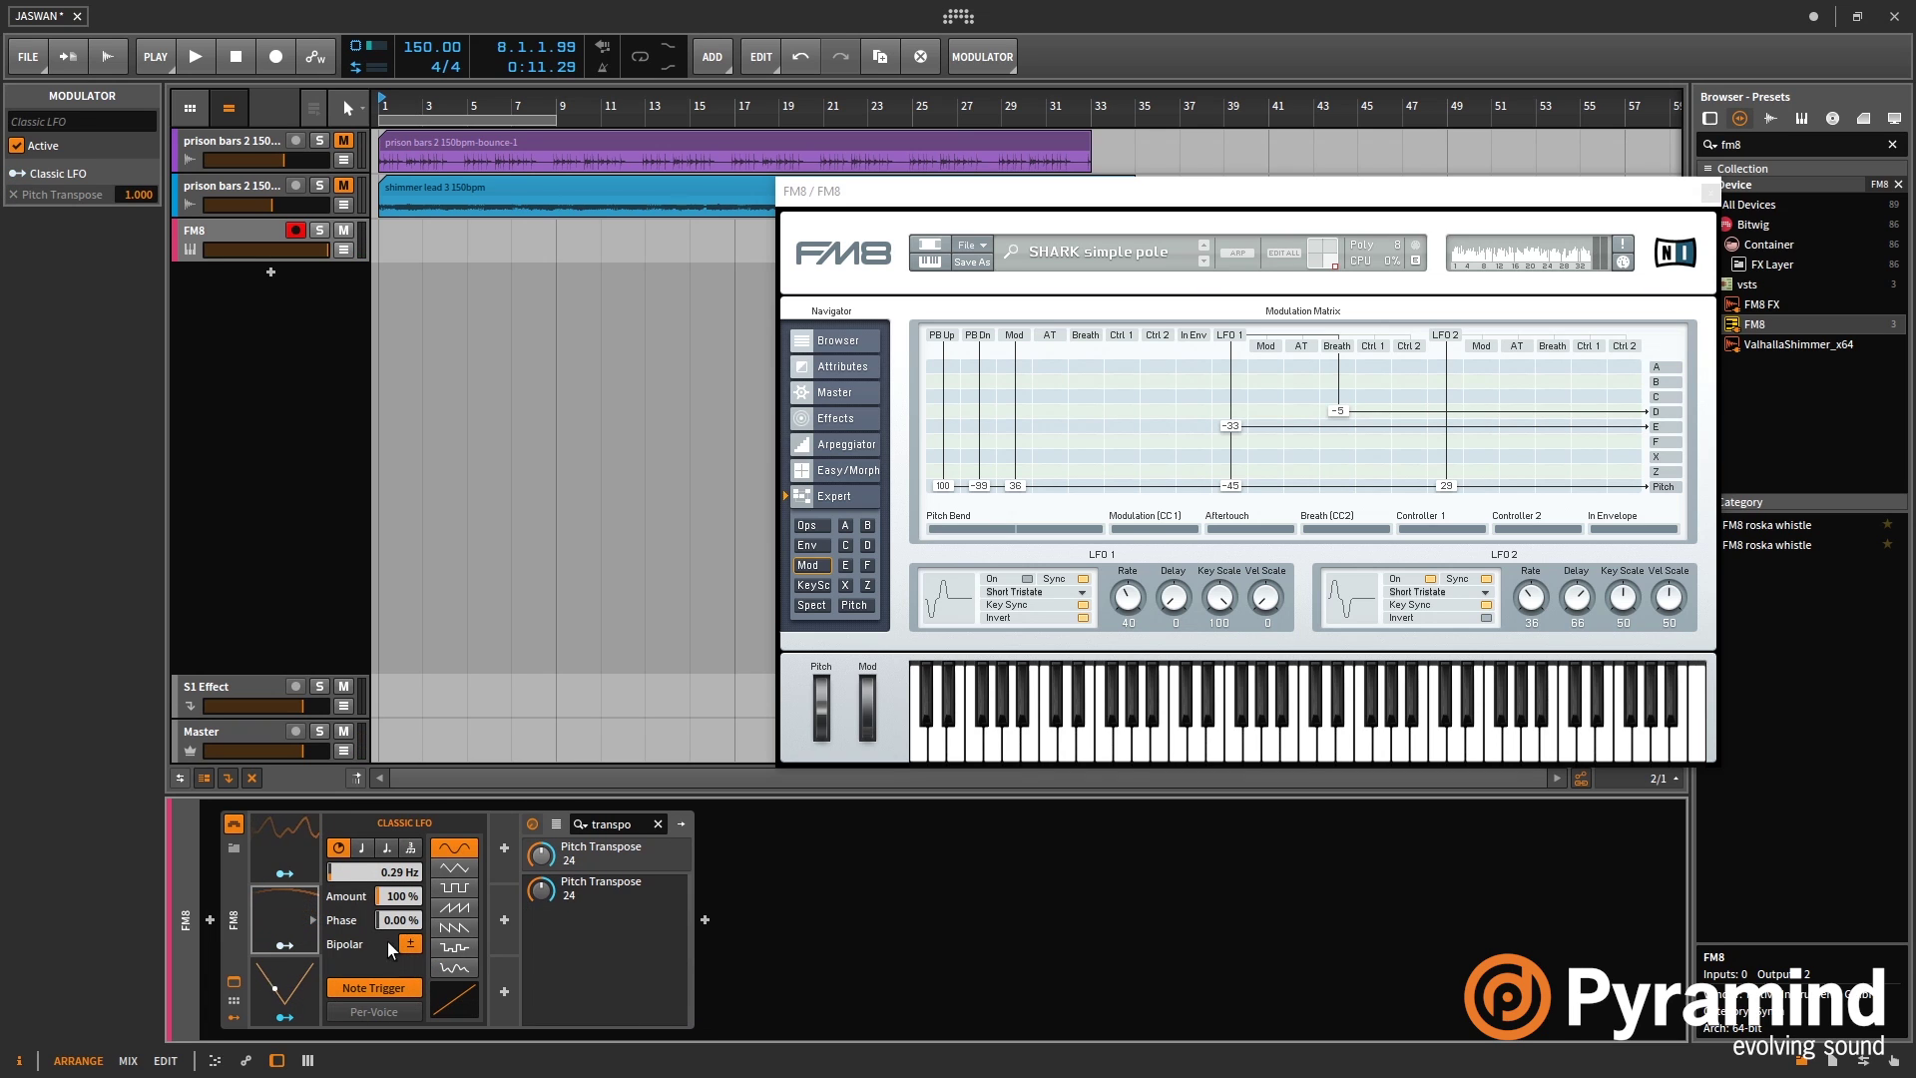
mouse_move(404, 897)
left_mouse_down()
mouse_move(404, 998)
mouse_move(404, 934)
left_mouse_up()
- Deactivate the Beat LFO and bring up the Classic LFO's settings
left_click(296, 997)
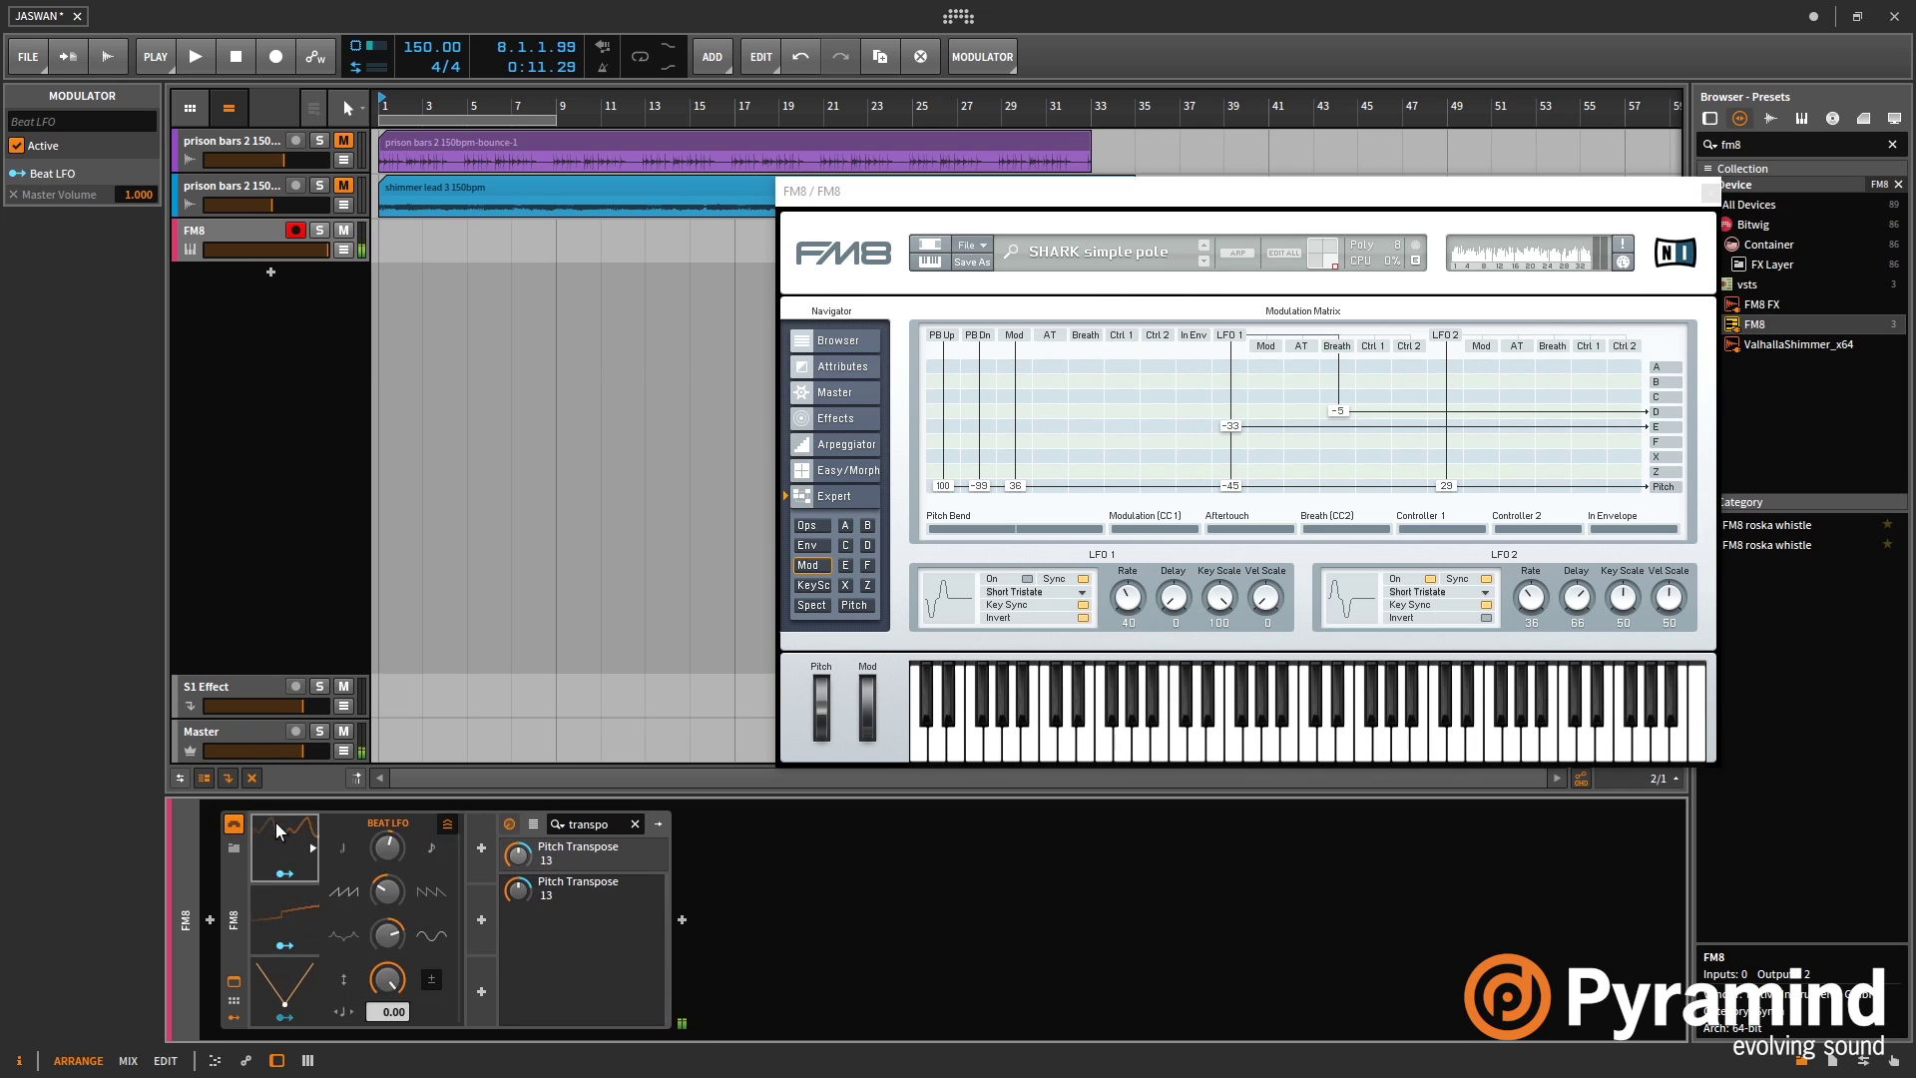
left_click(290, 979)
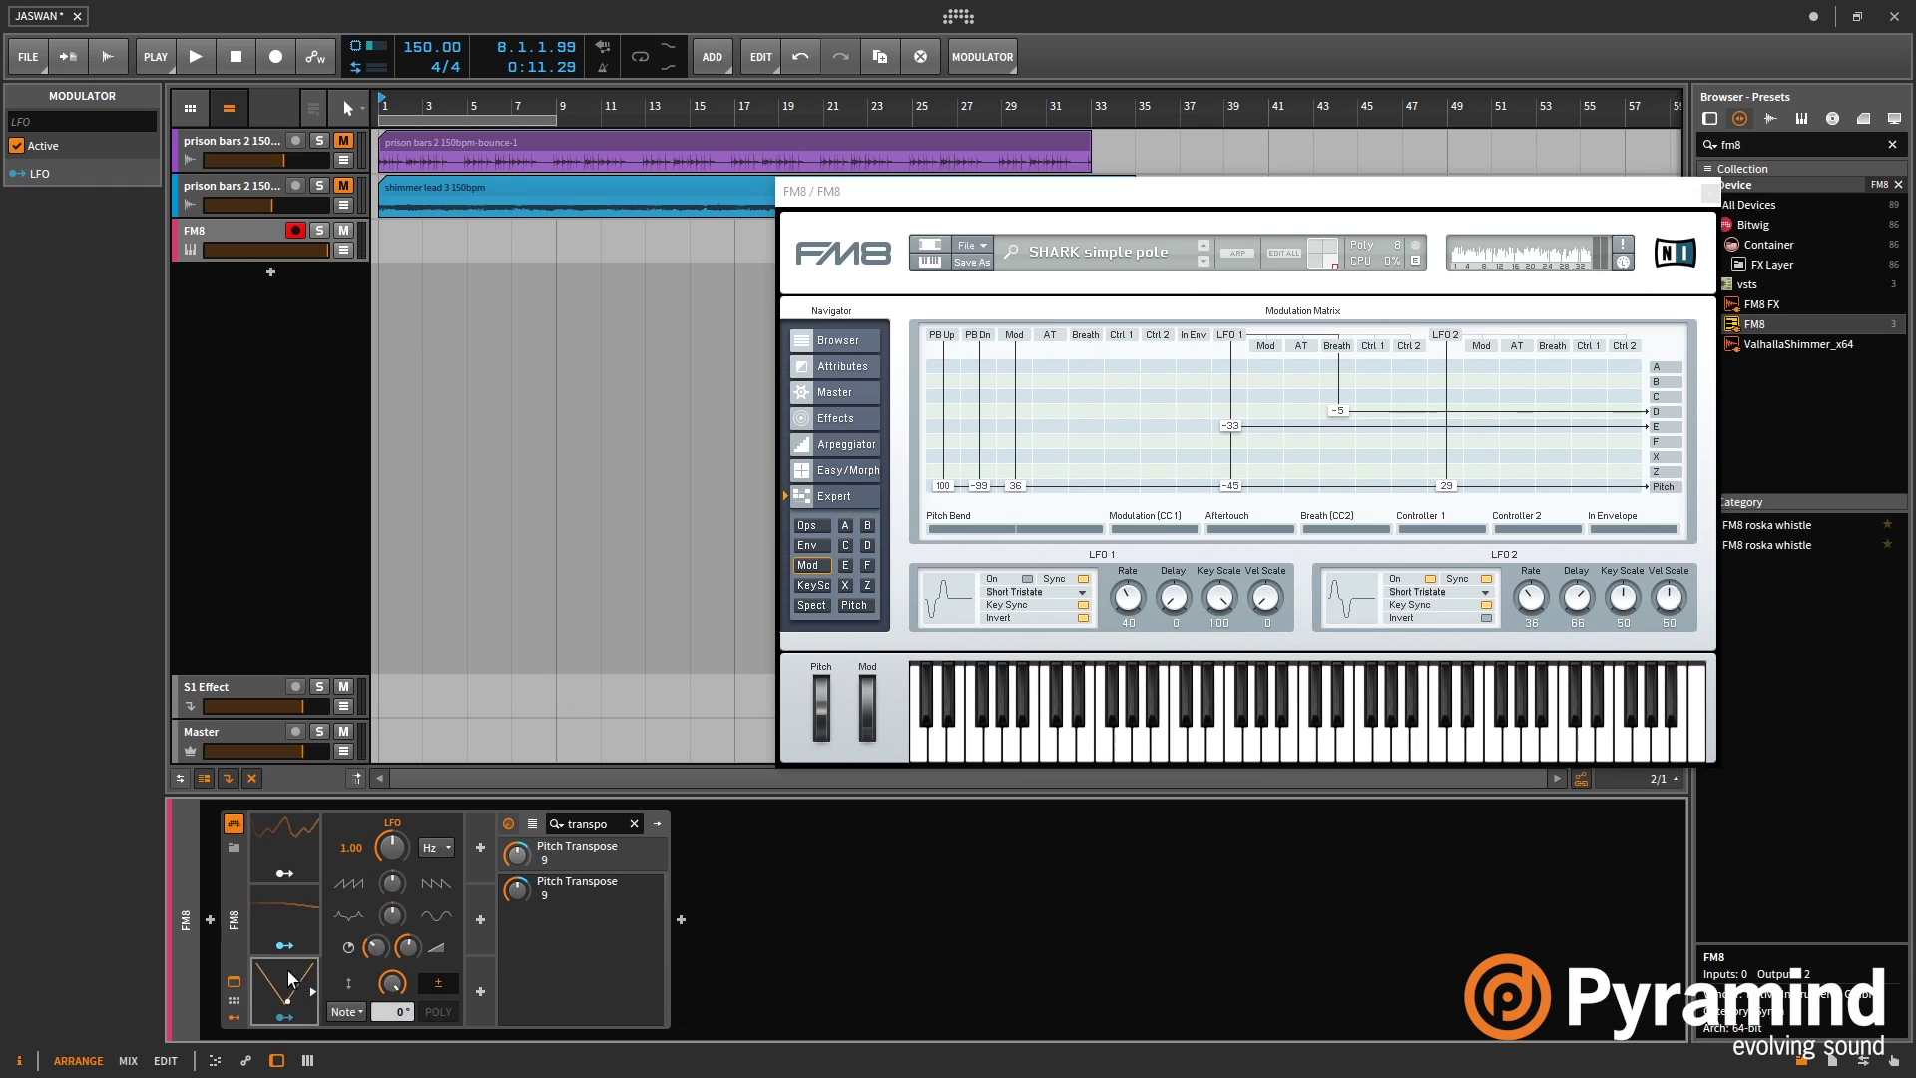
right_click(297, 827)
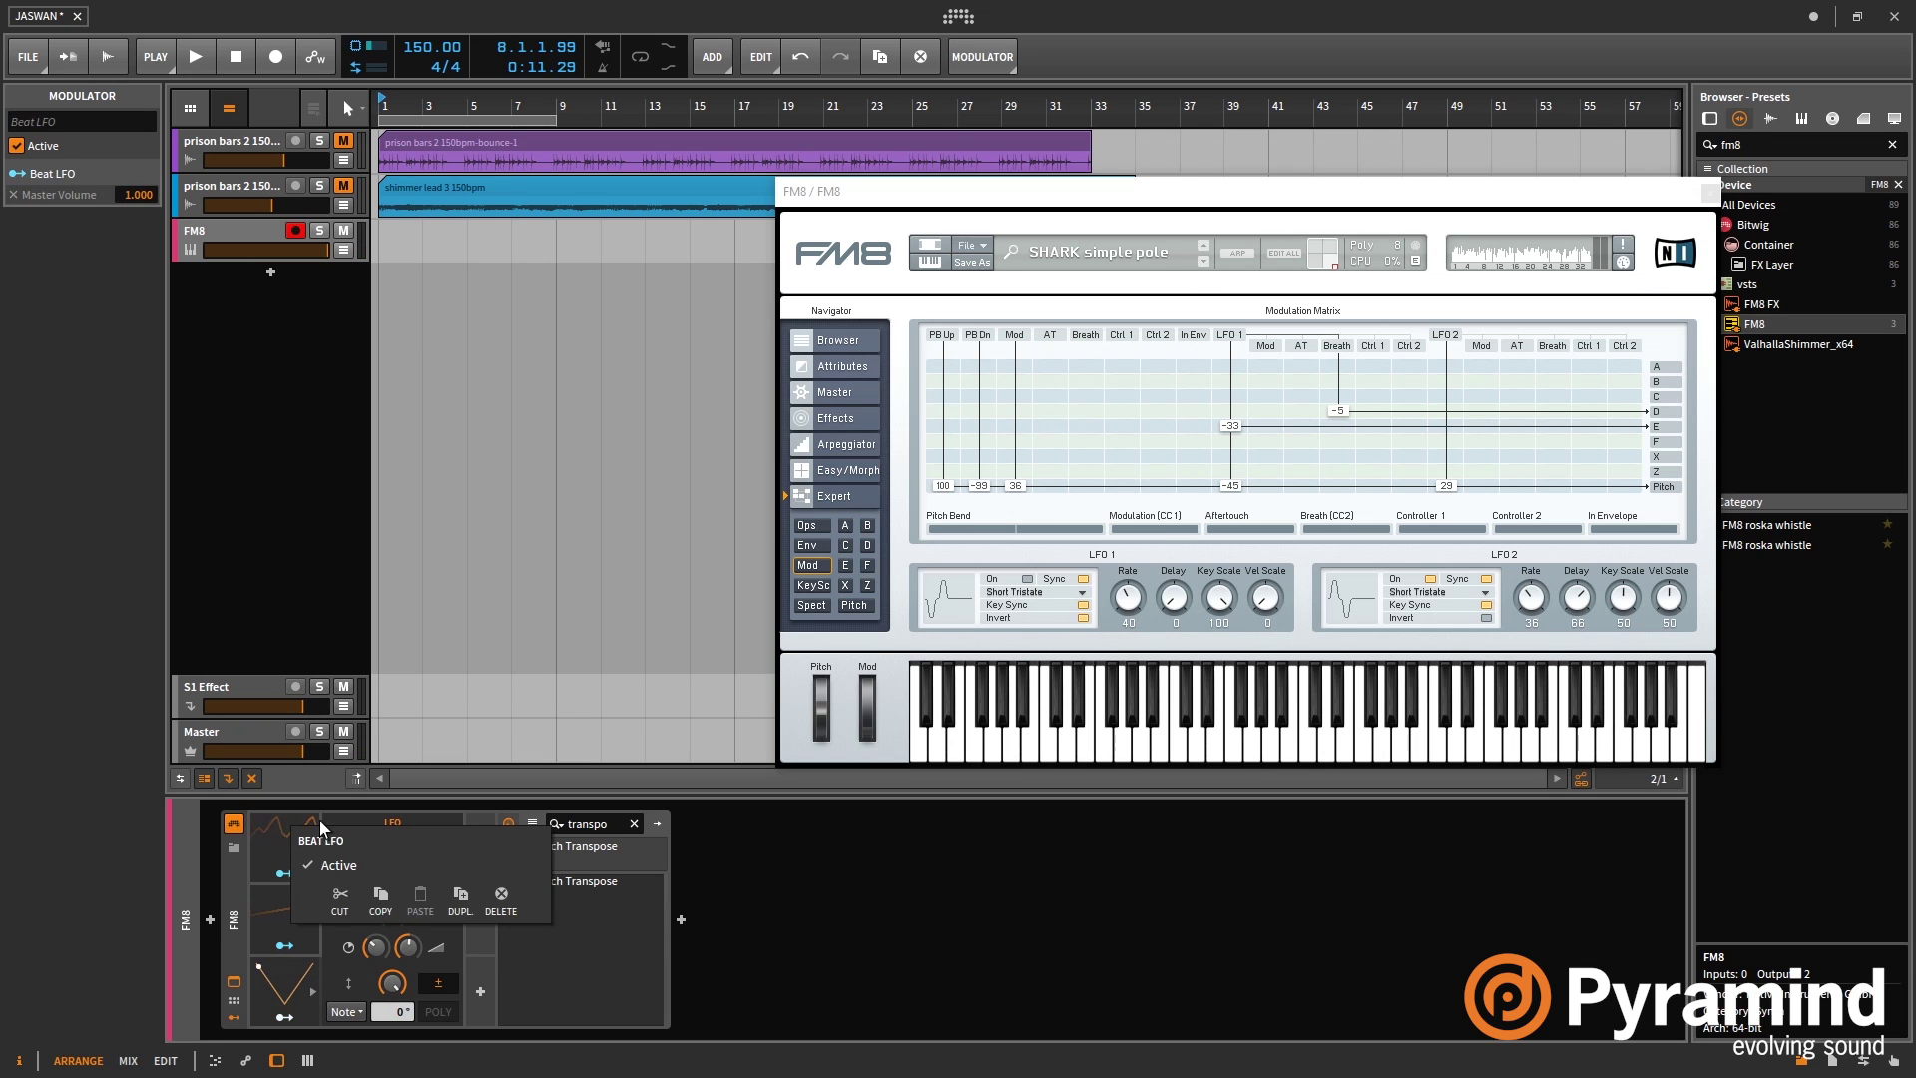
left_click(358, 864)
left_click(297, 997)
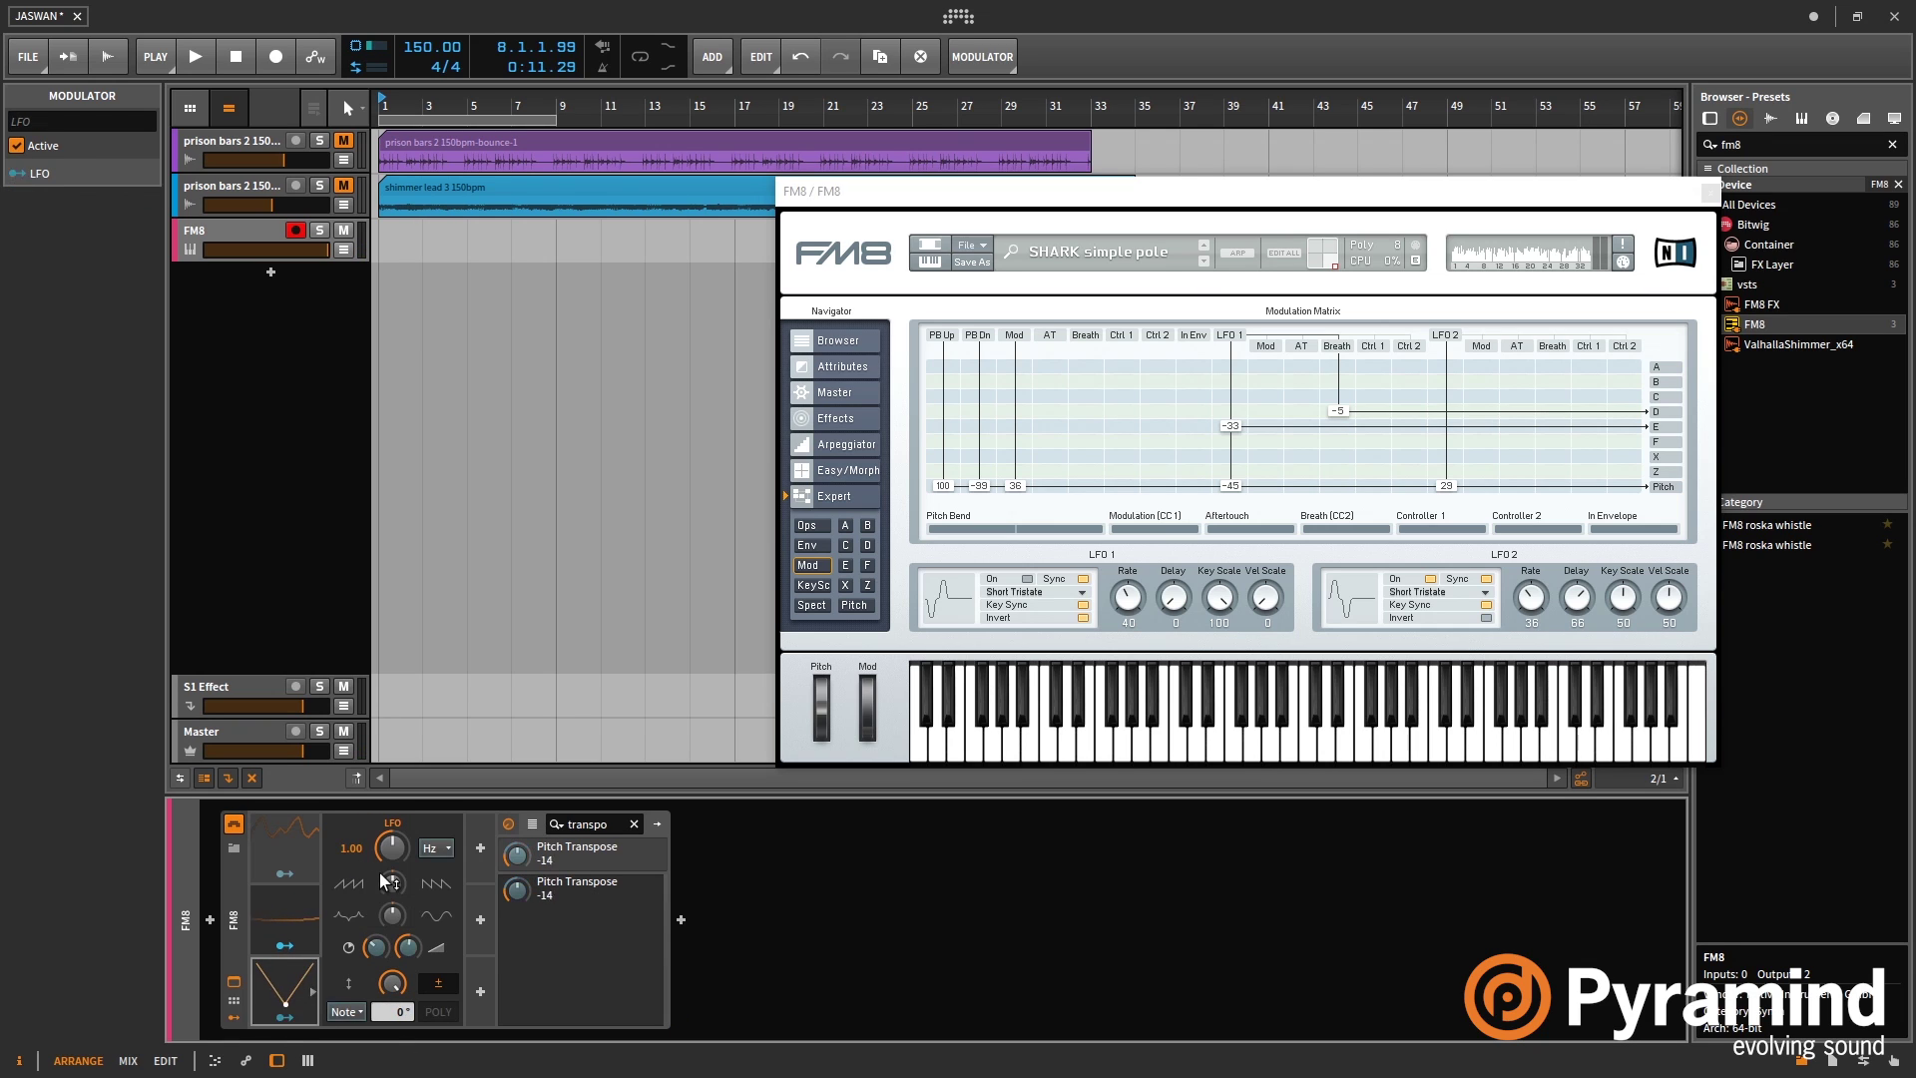
left_click(284, 913)
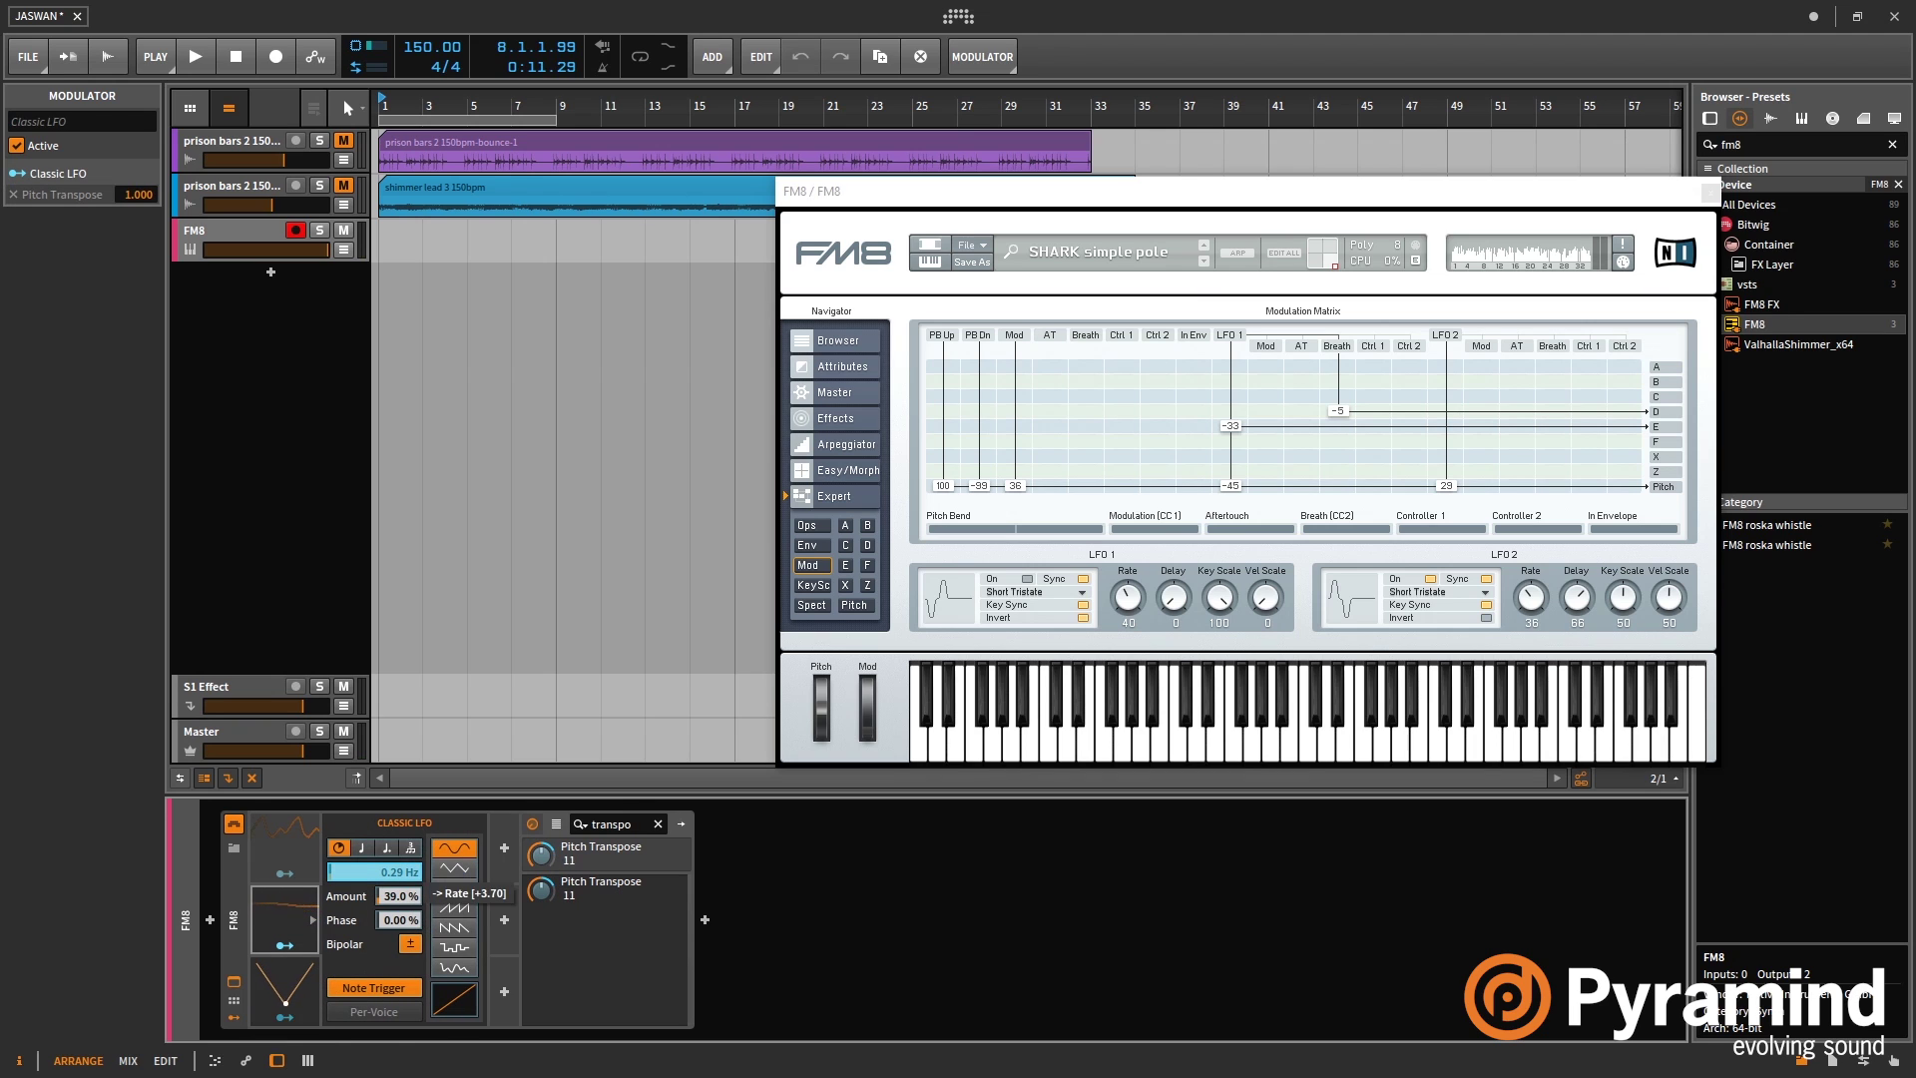
- Map the LFO onto the Classic LFO's waveform shape, then reactivate the Beat LFO
left_click_drag(399, 871, 464, 778)
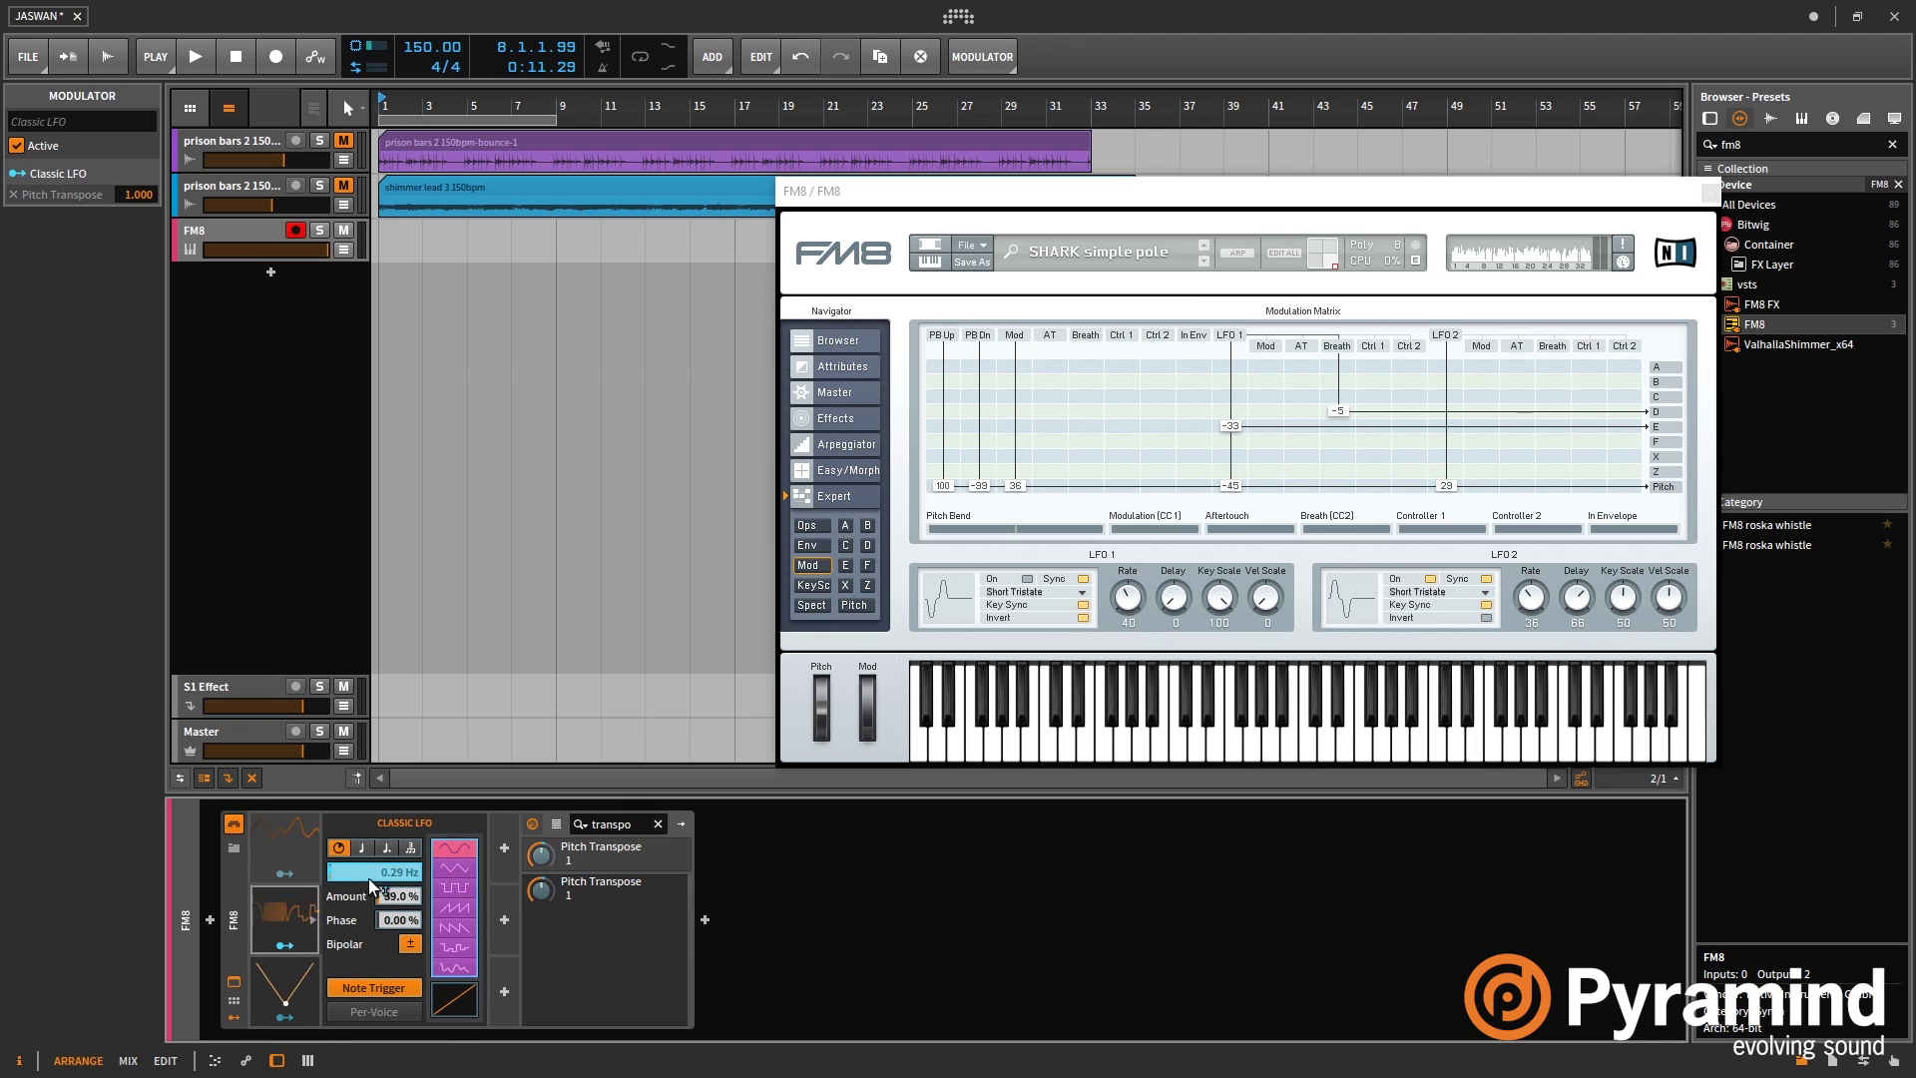
left_click(285, 947)
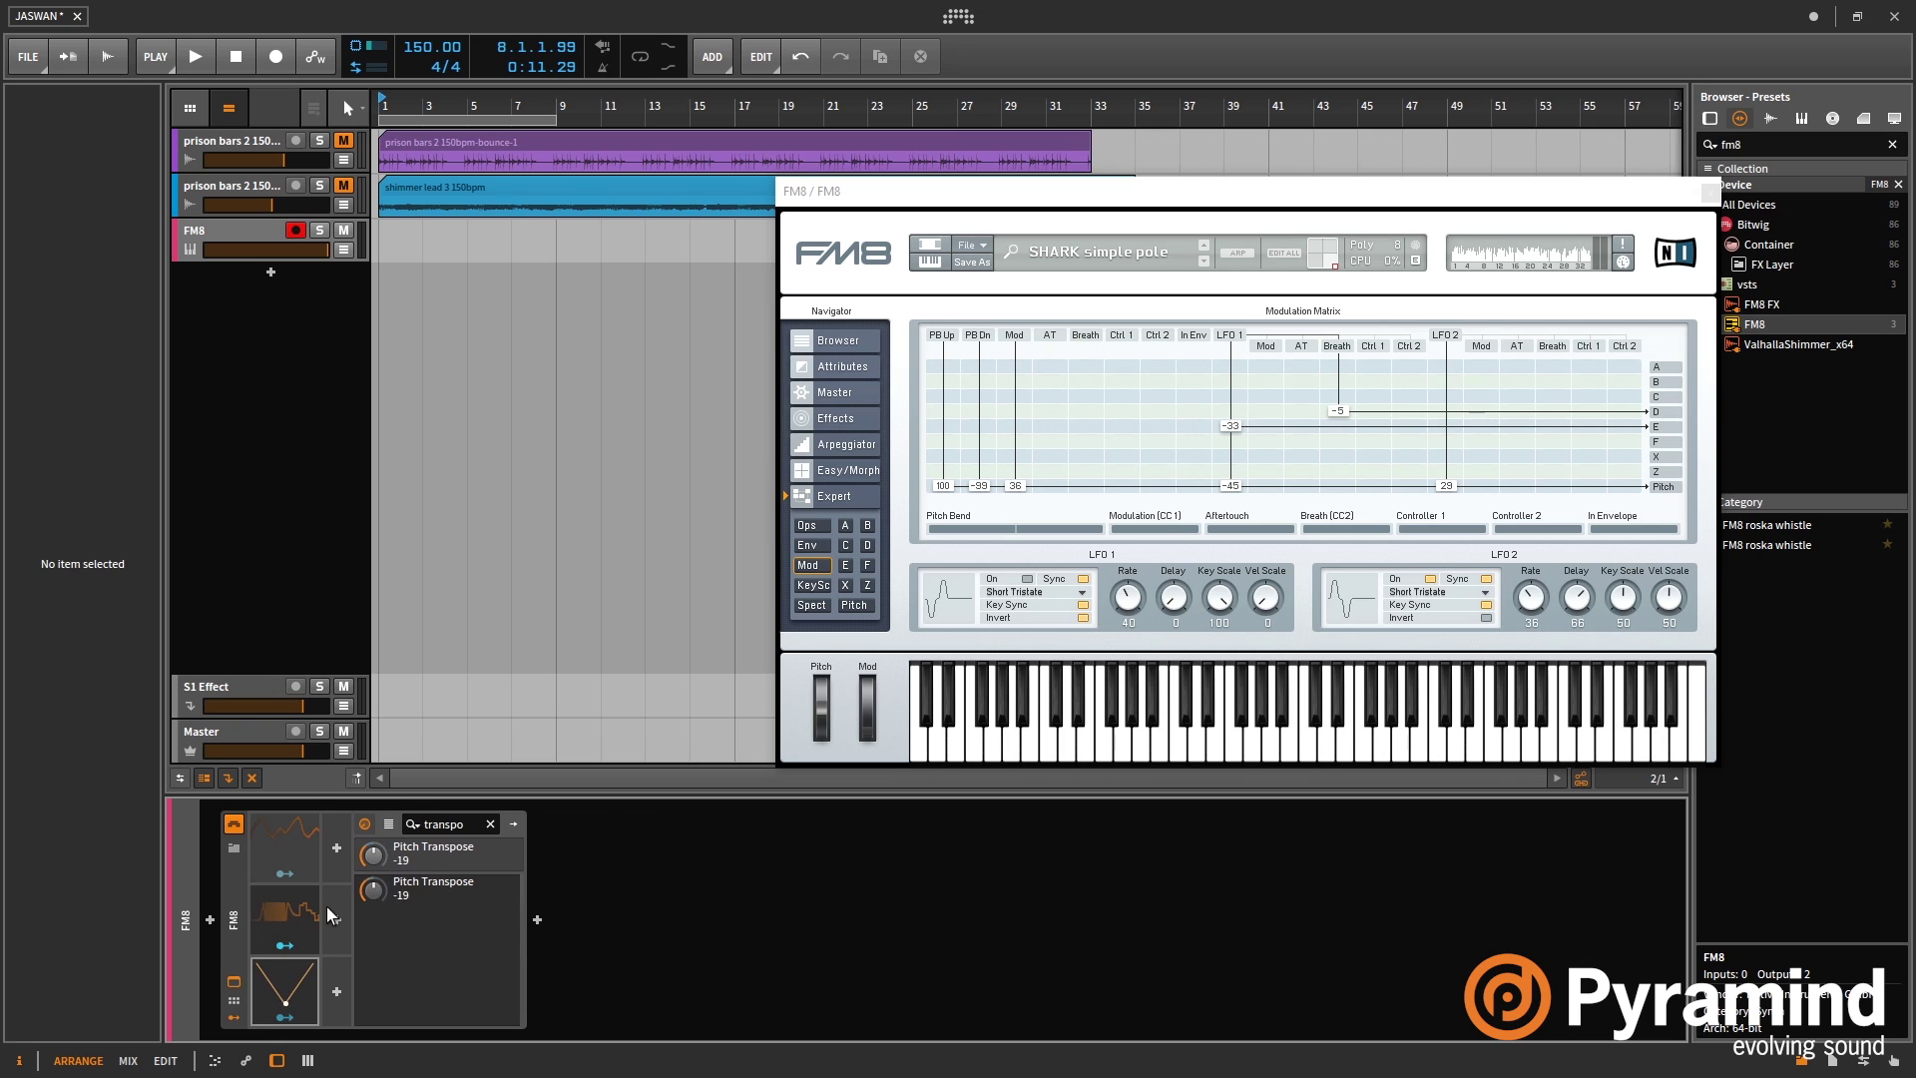
left_click(290, 1009)
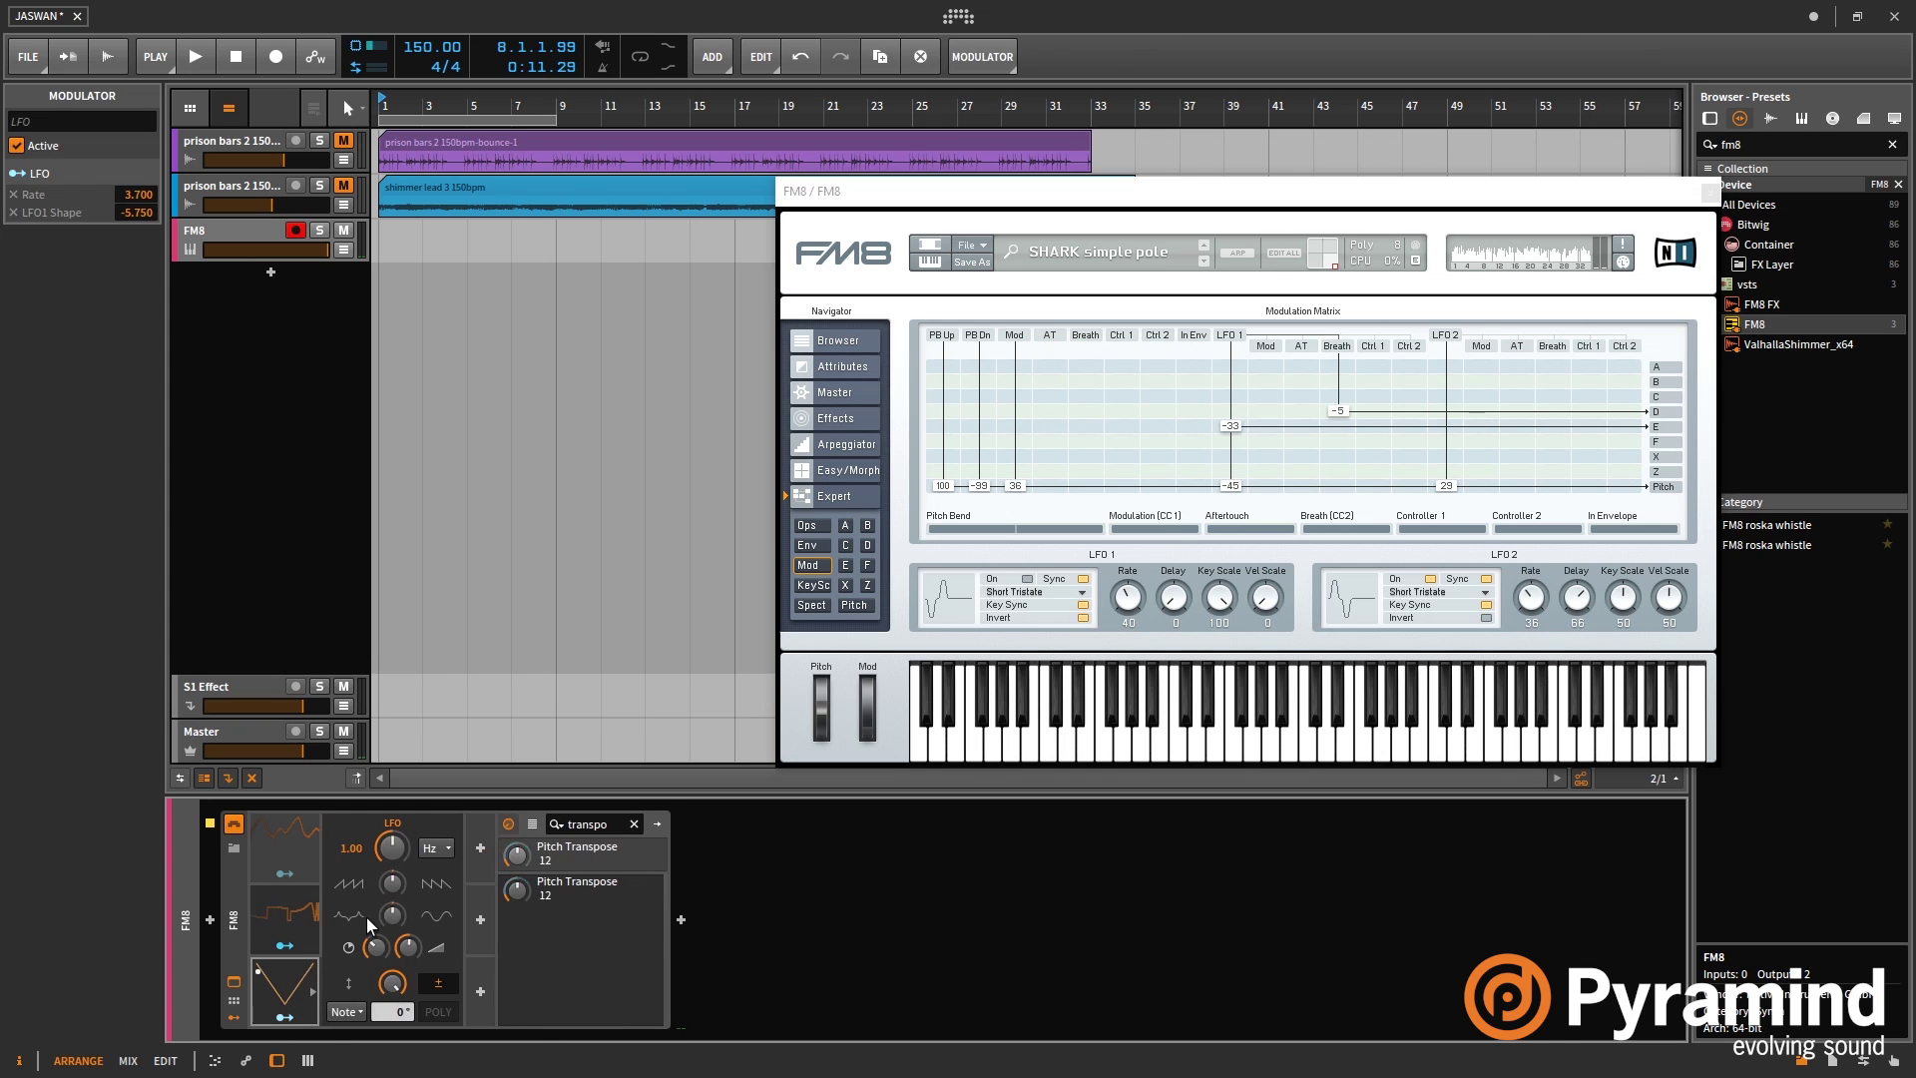
right_click(288, 844)
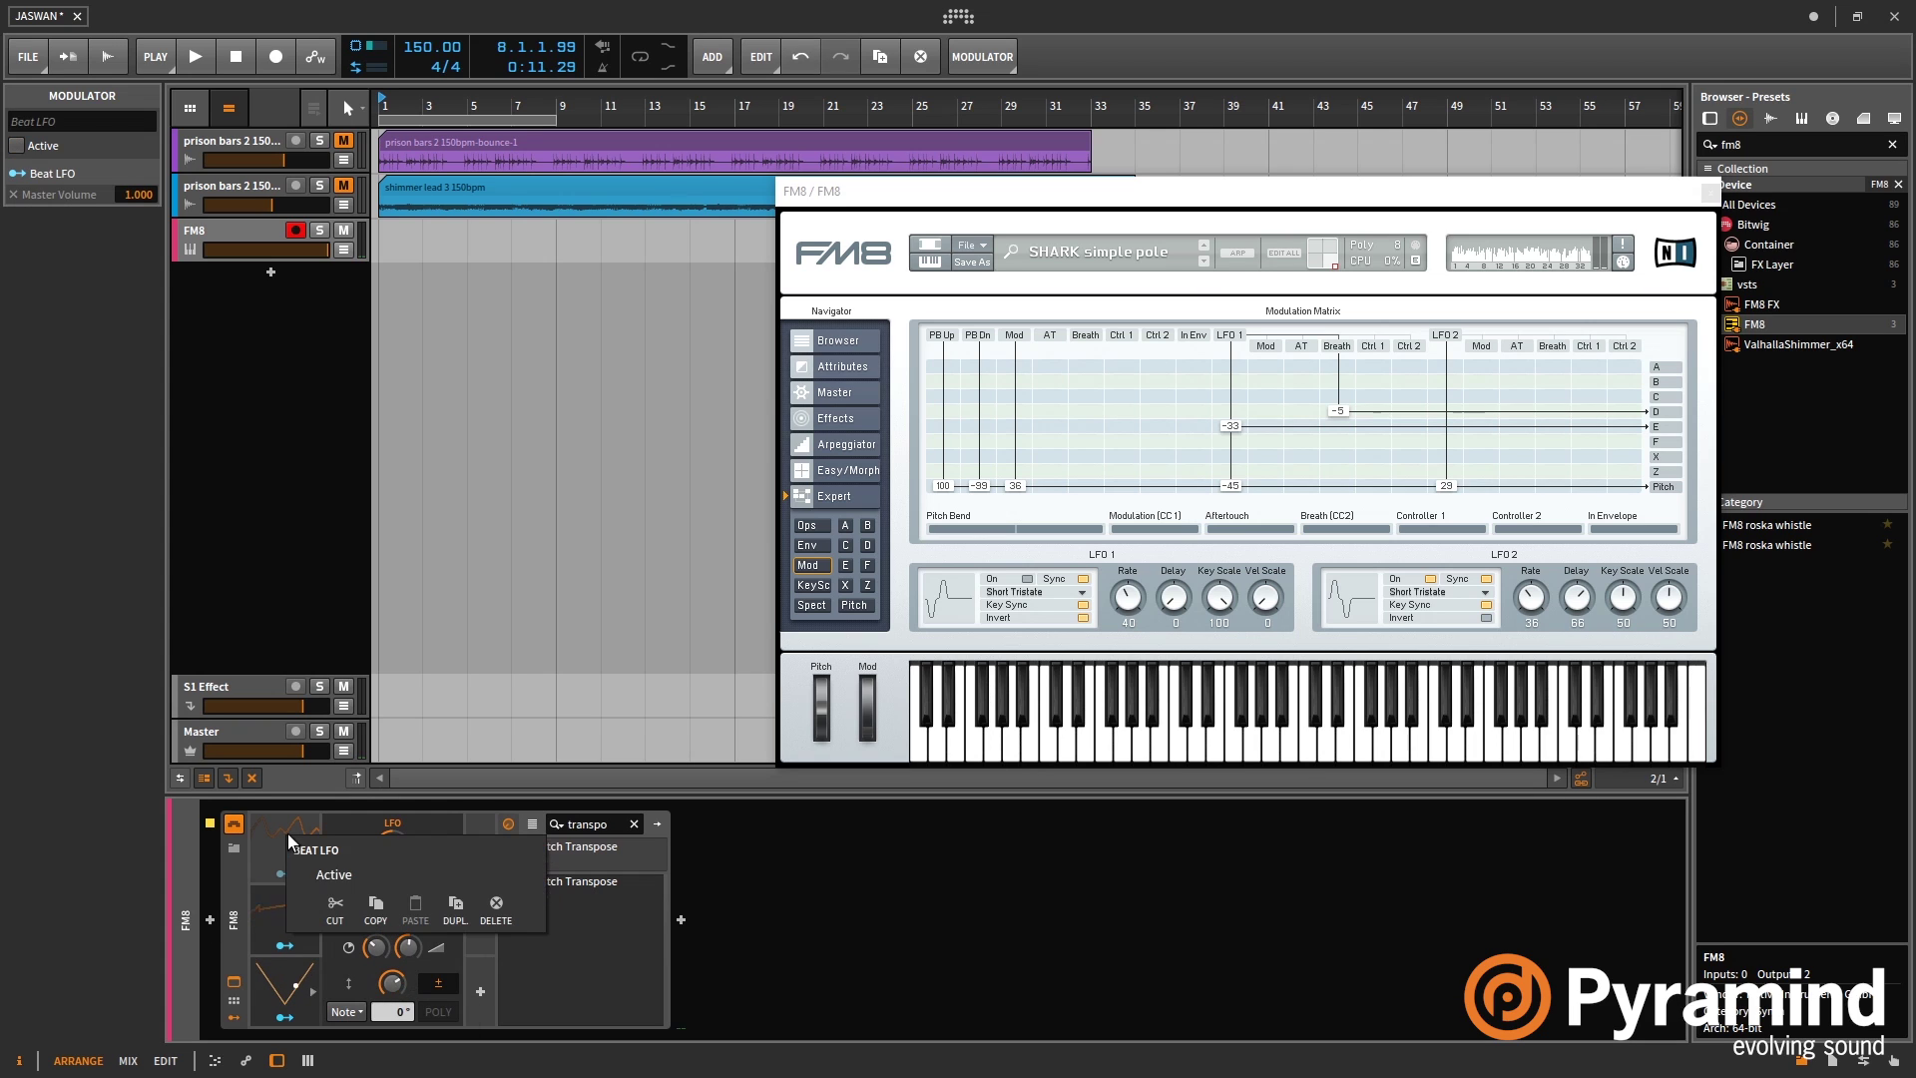
left_click(332, 876)
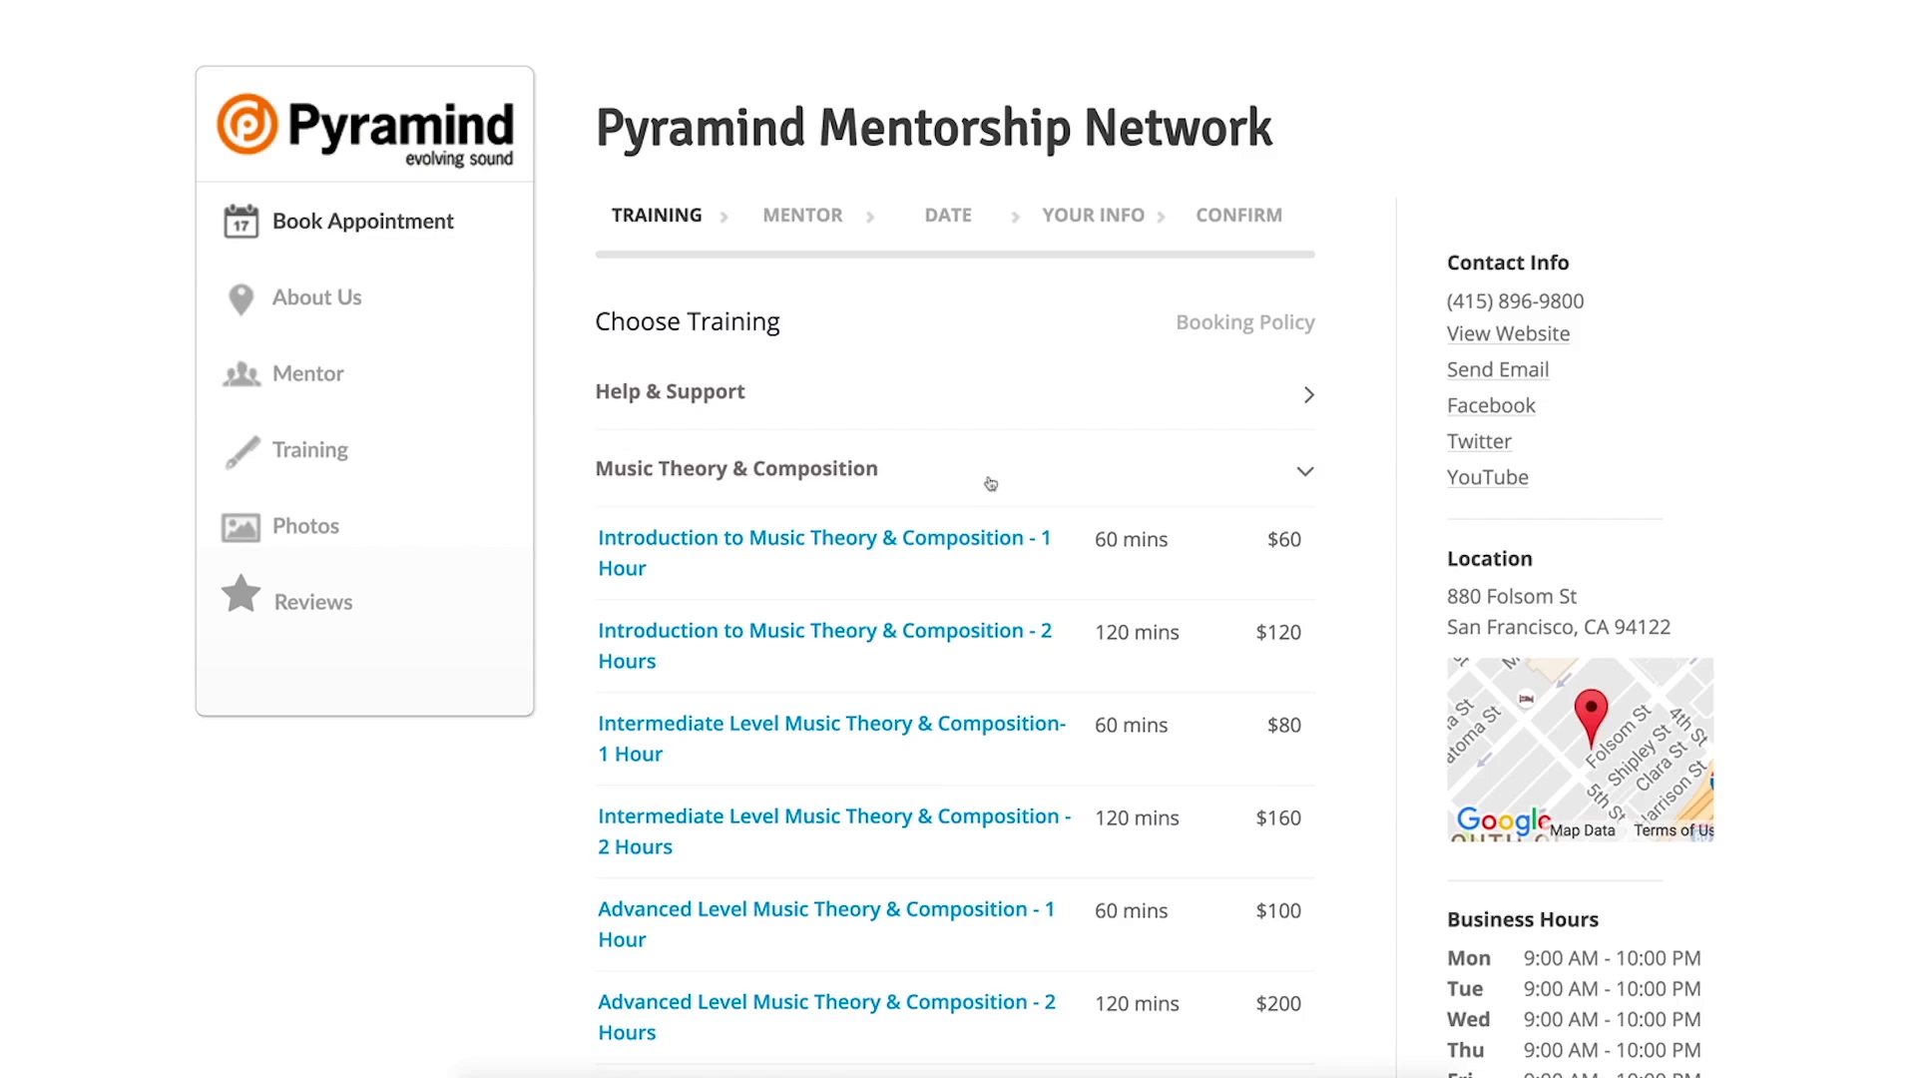
- Enter 'Rea' in the booking form's DAW being used field
mouse_move(858, 580)
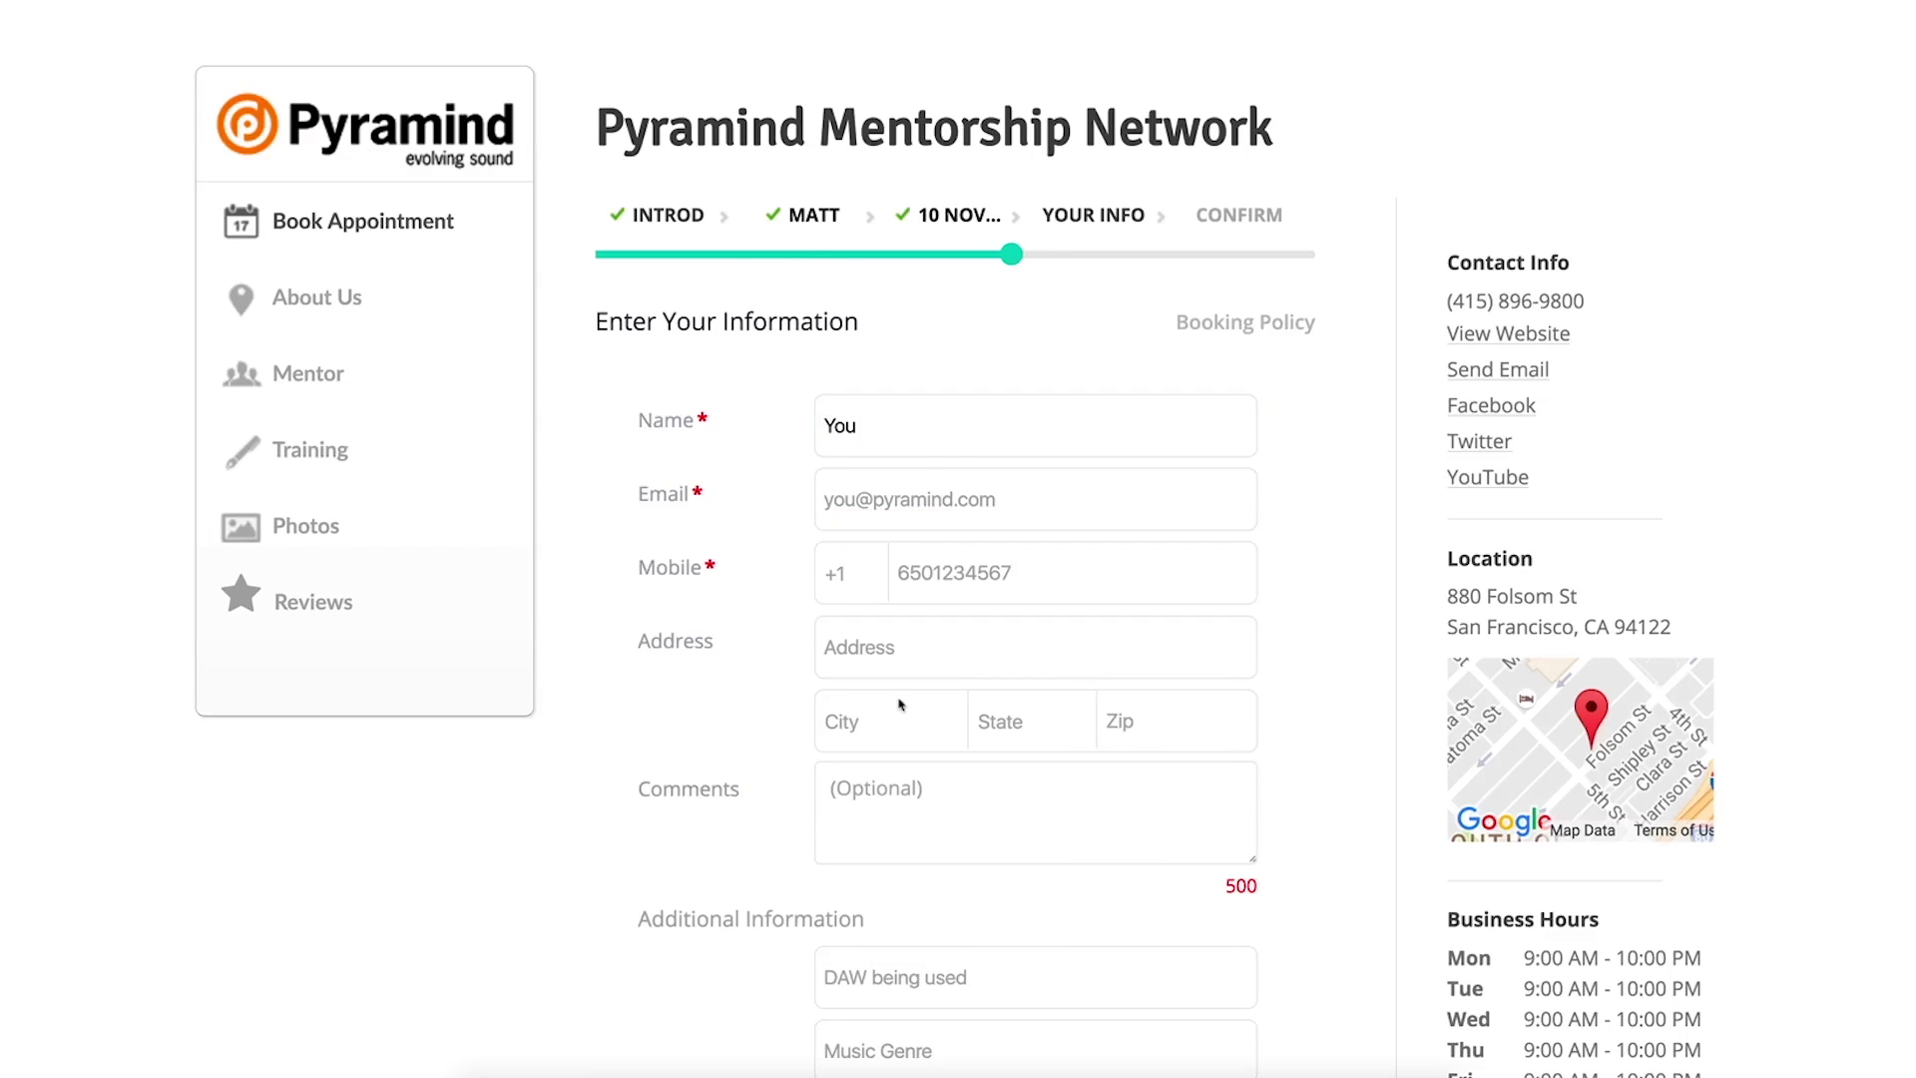
scroll(869, 902, "down", 2)
left_click(916, 864)
type("Rea")
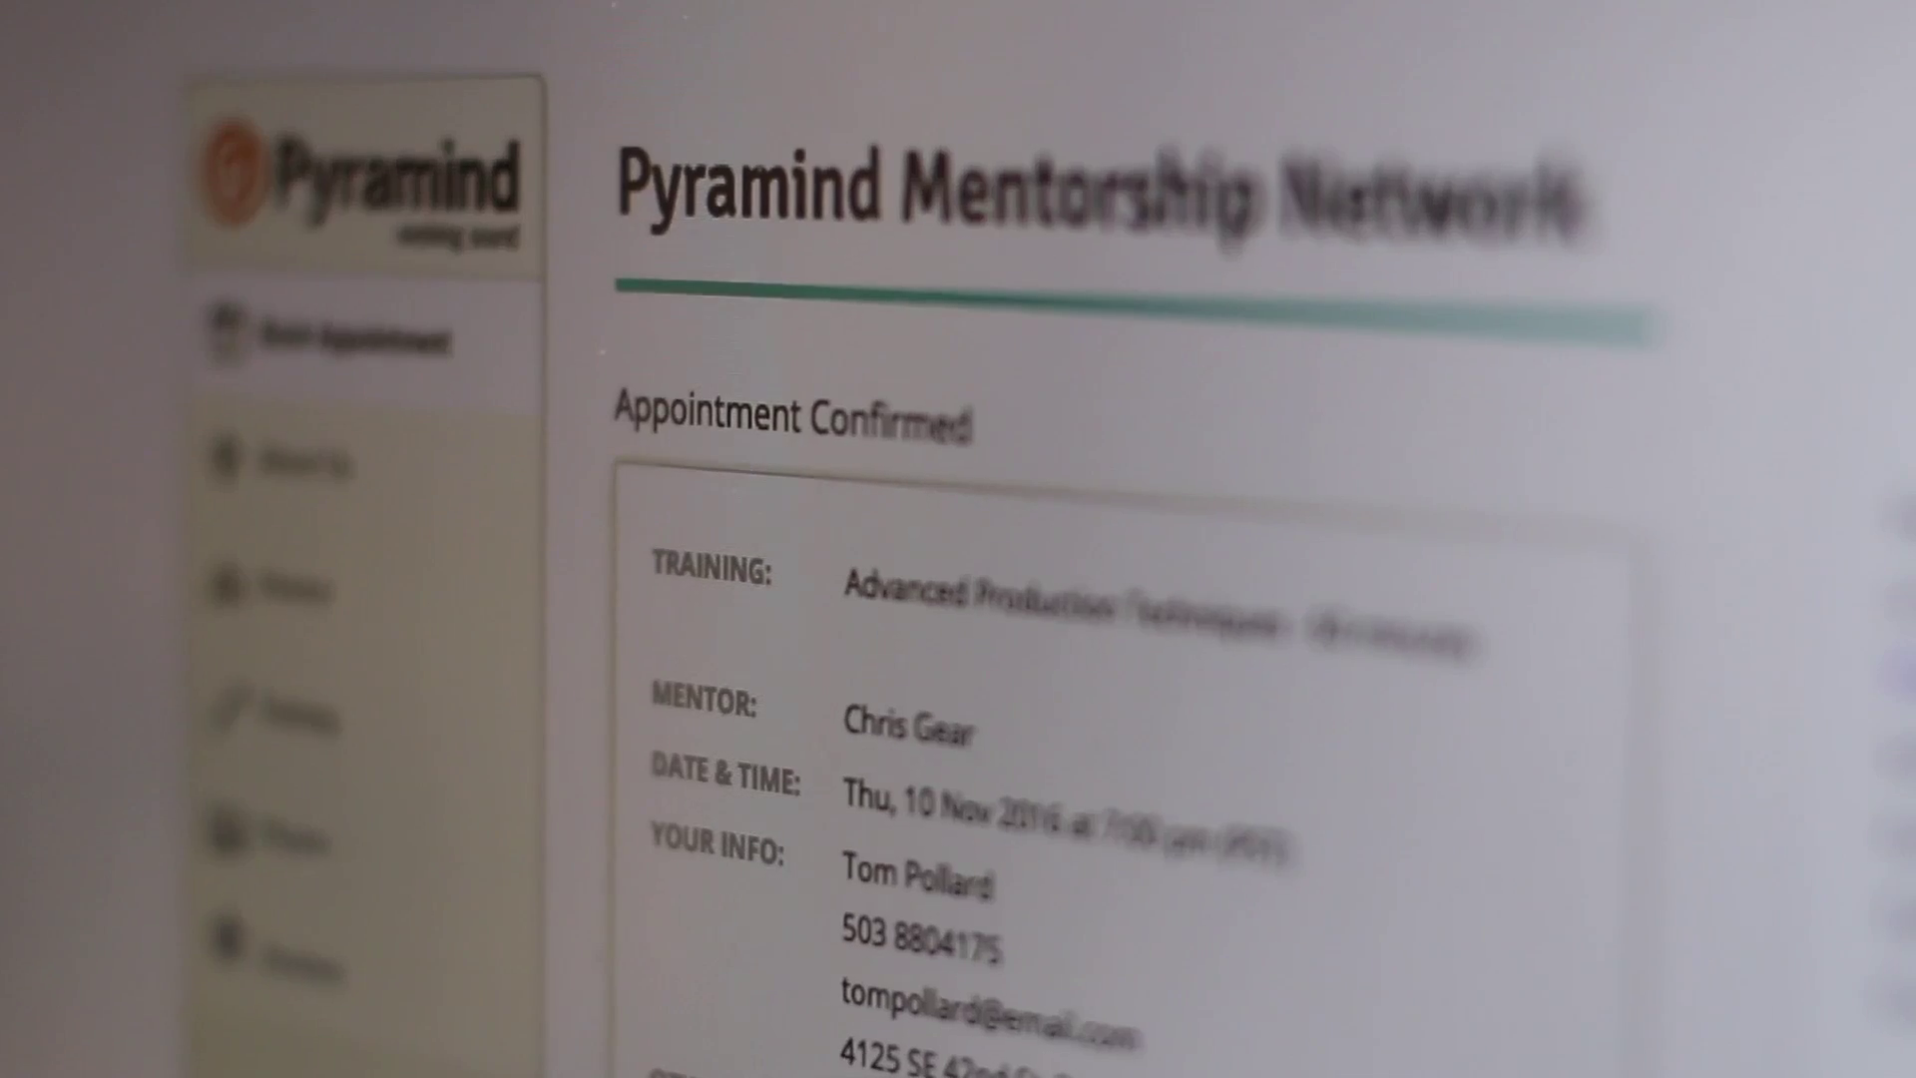